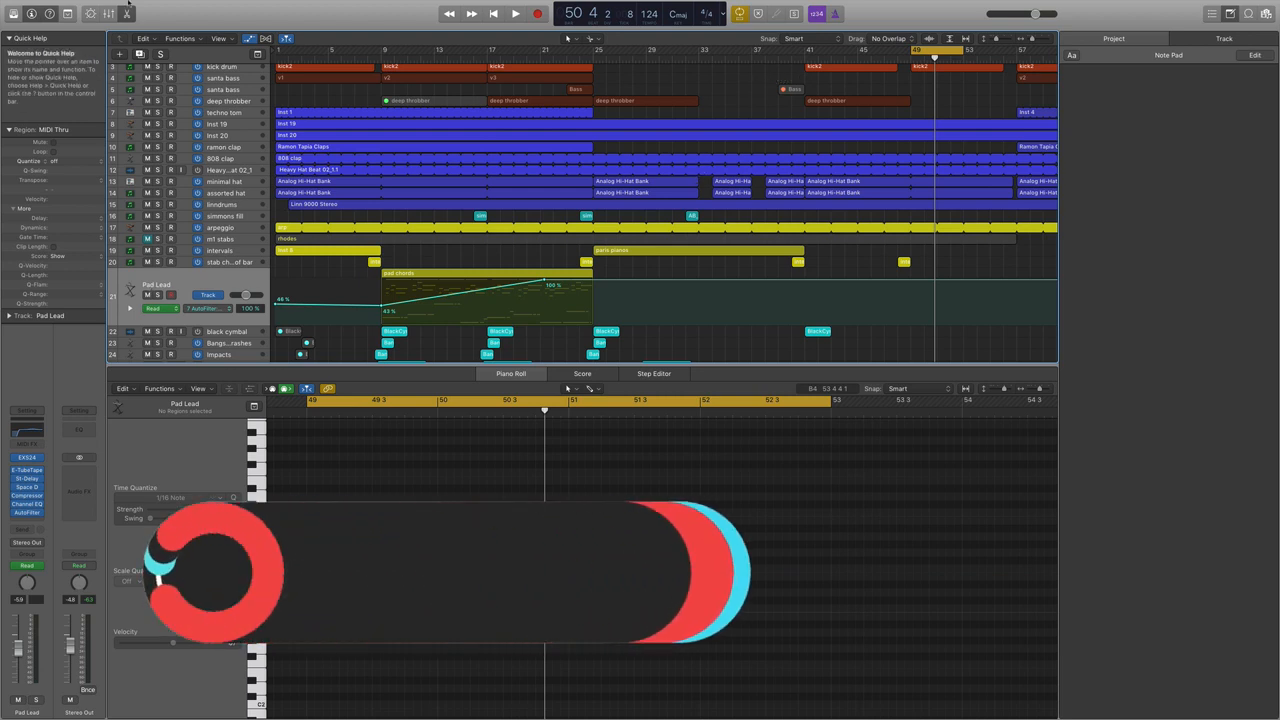
Create one software instrument track below Pad Lead and load the EXS24 sampler on it
click(119, 53)
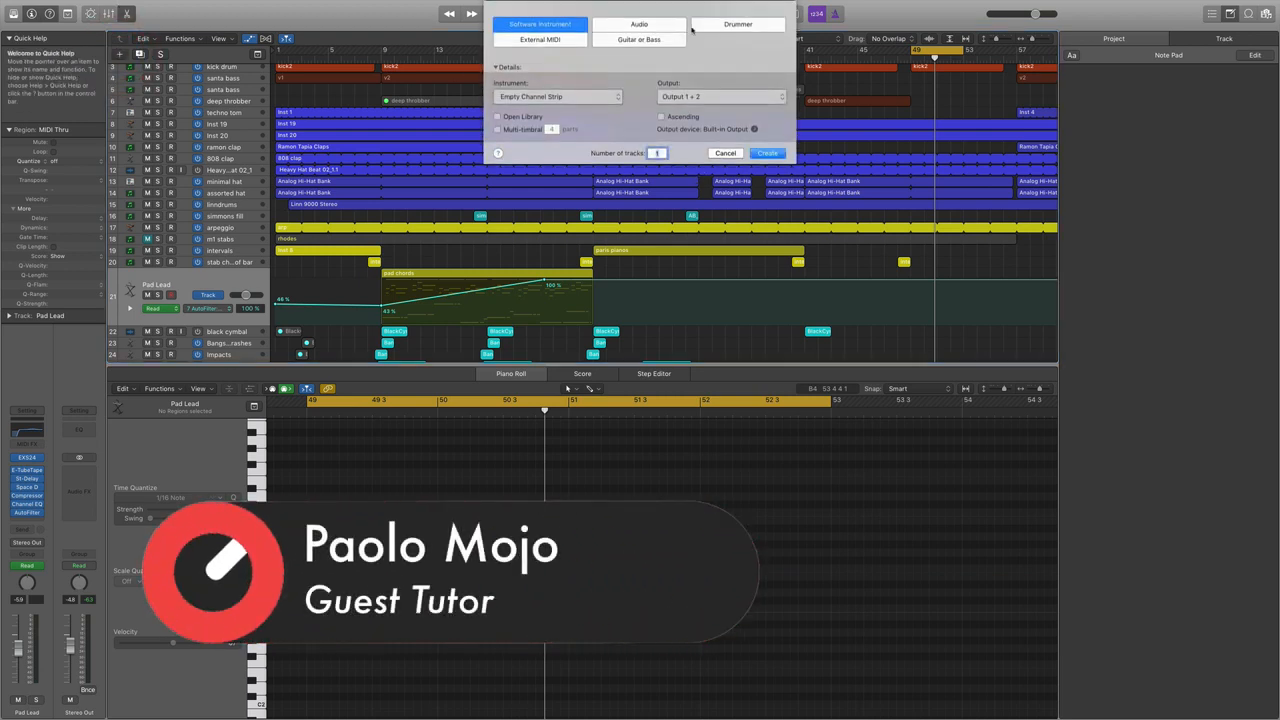
click(780, 157)
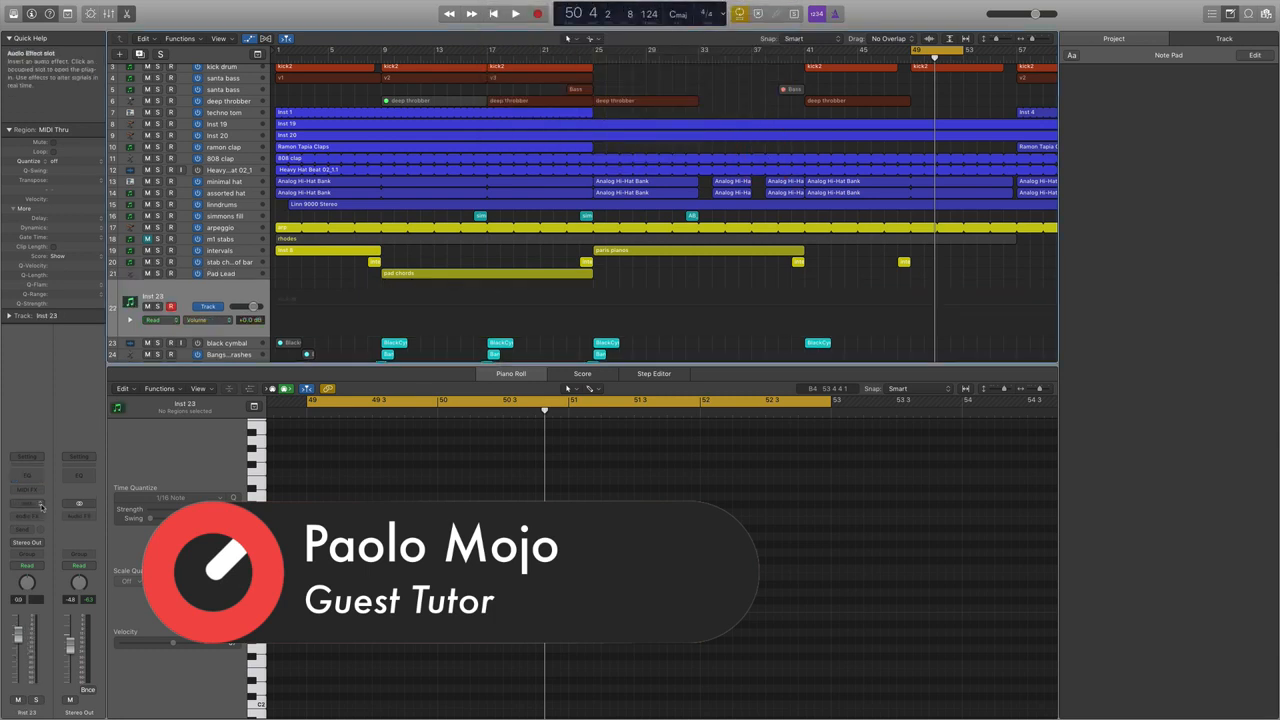
click(30, 502)
click(53, 523)
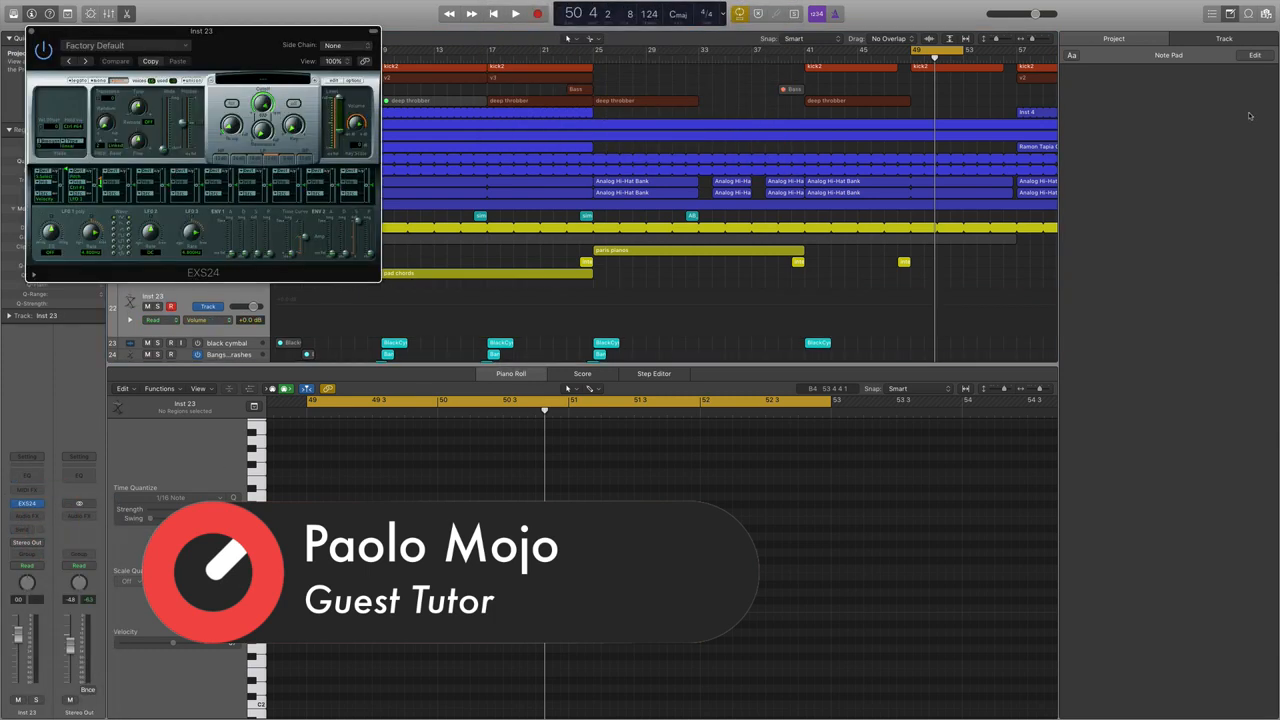
Load the factory analog synth waveform instrument PWMsubDark into the sampler
click(261, 80)
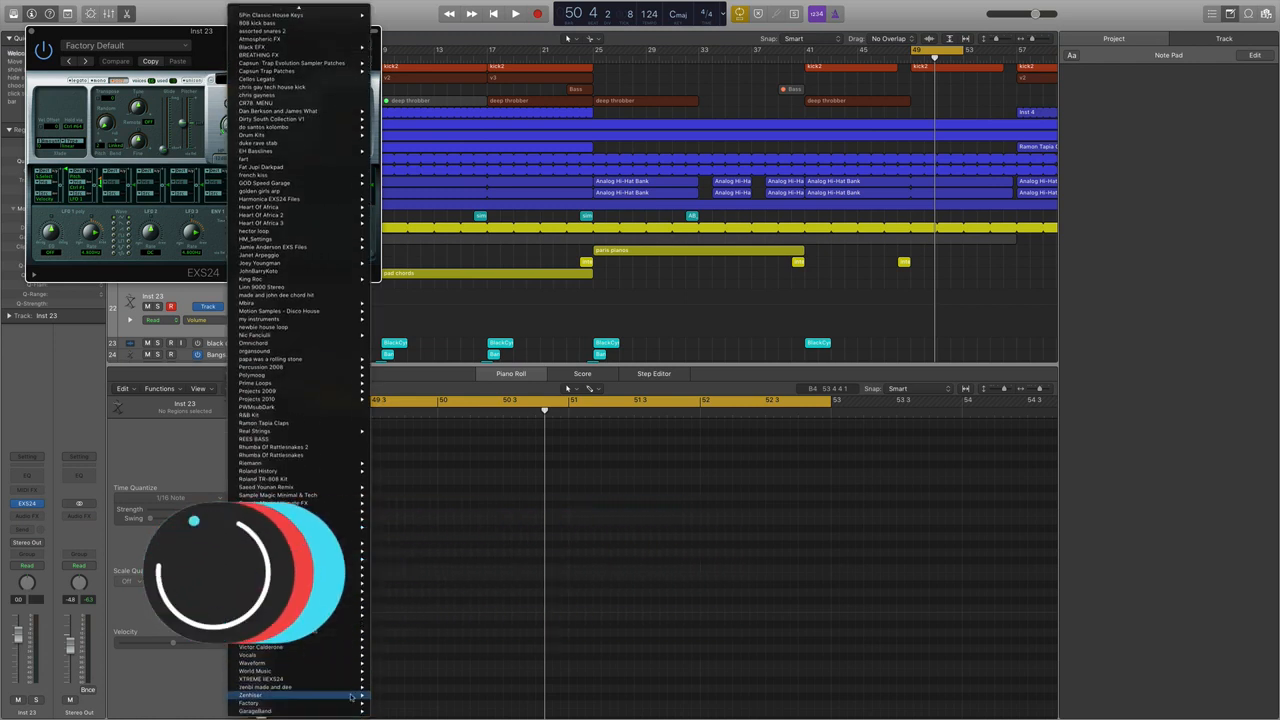
mouse_move(350, 703)
mouse_move(418, 657)
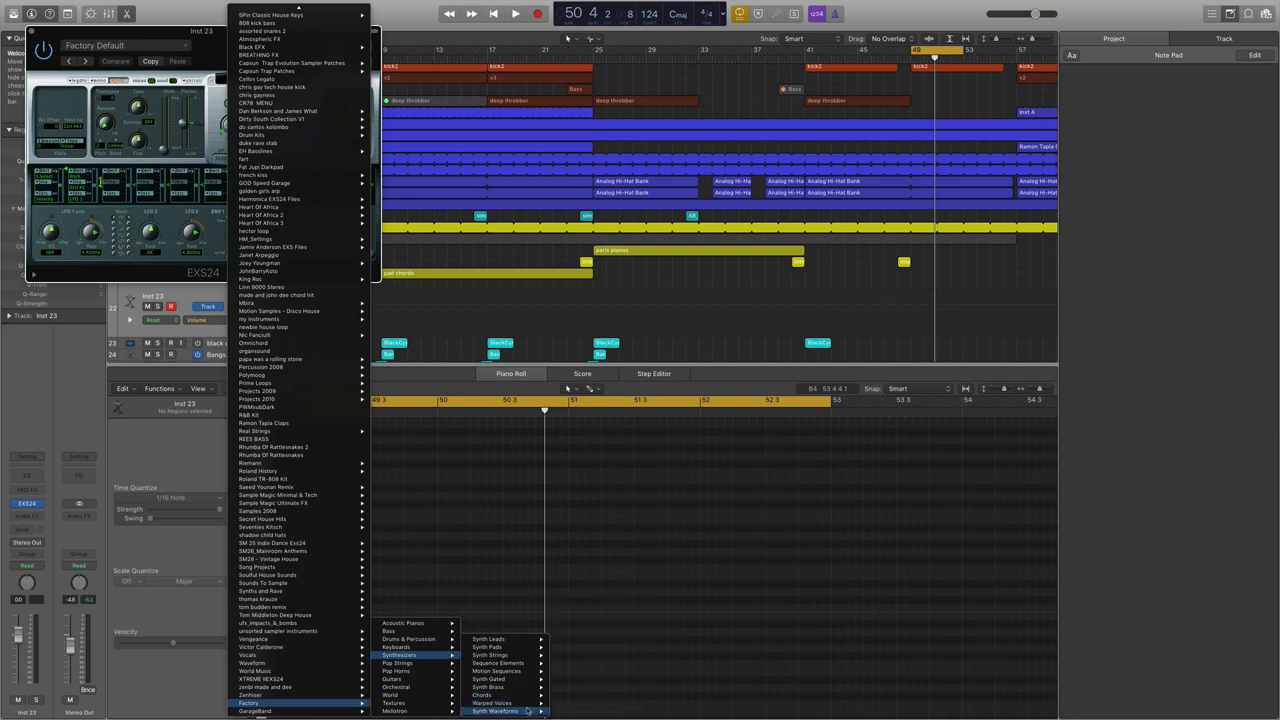
mouse_move(530, 711)
mouse_move(590, 703)
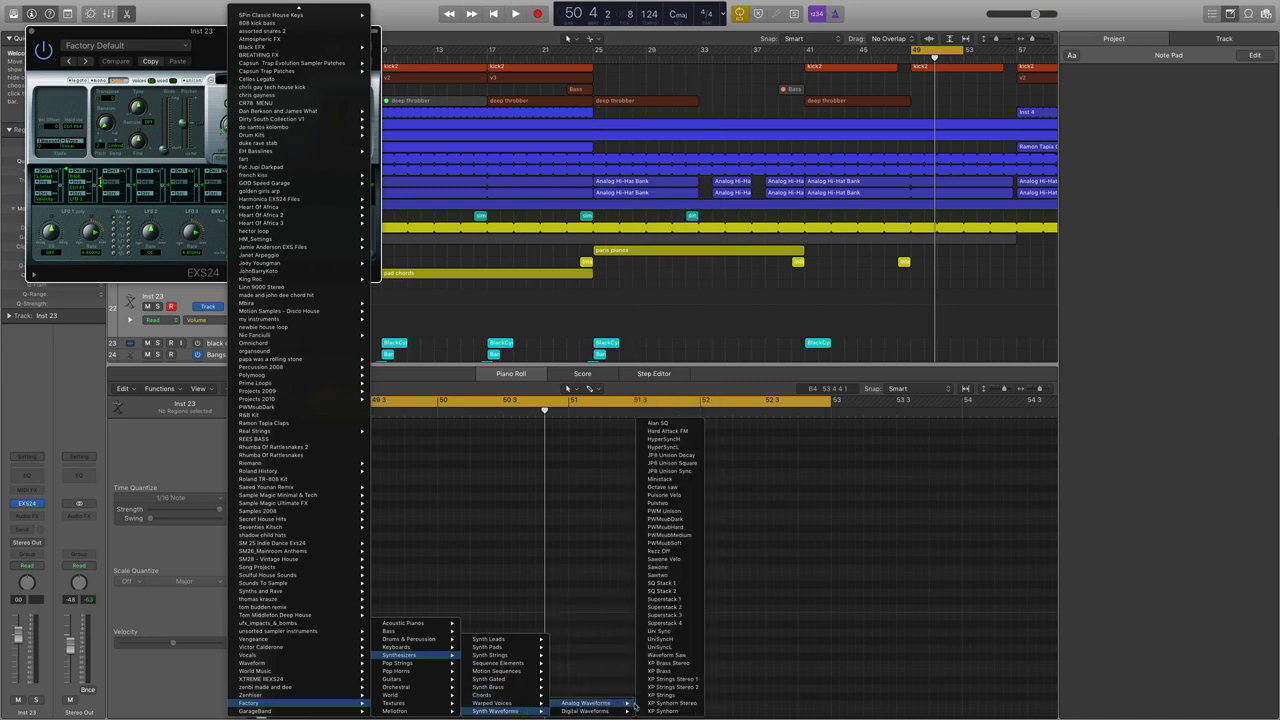
click(684, 520)
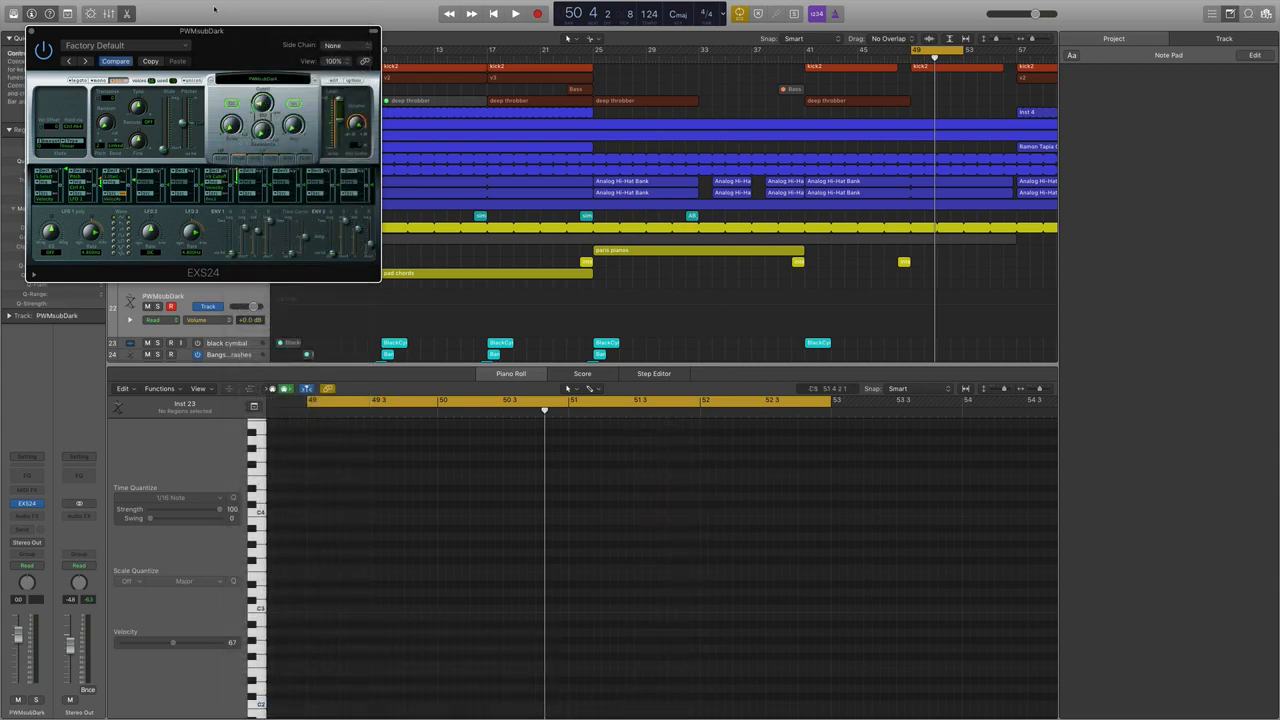
Move the sampler window clear of the track area and lower the new track's volume to -13.4 dB
drag(206, 36, 716, 428)
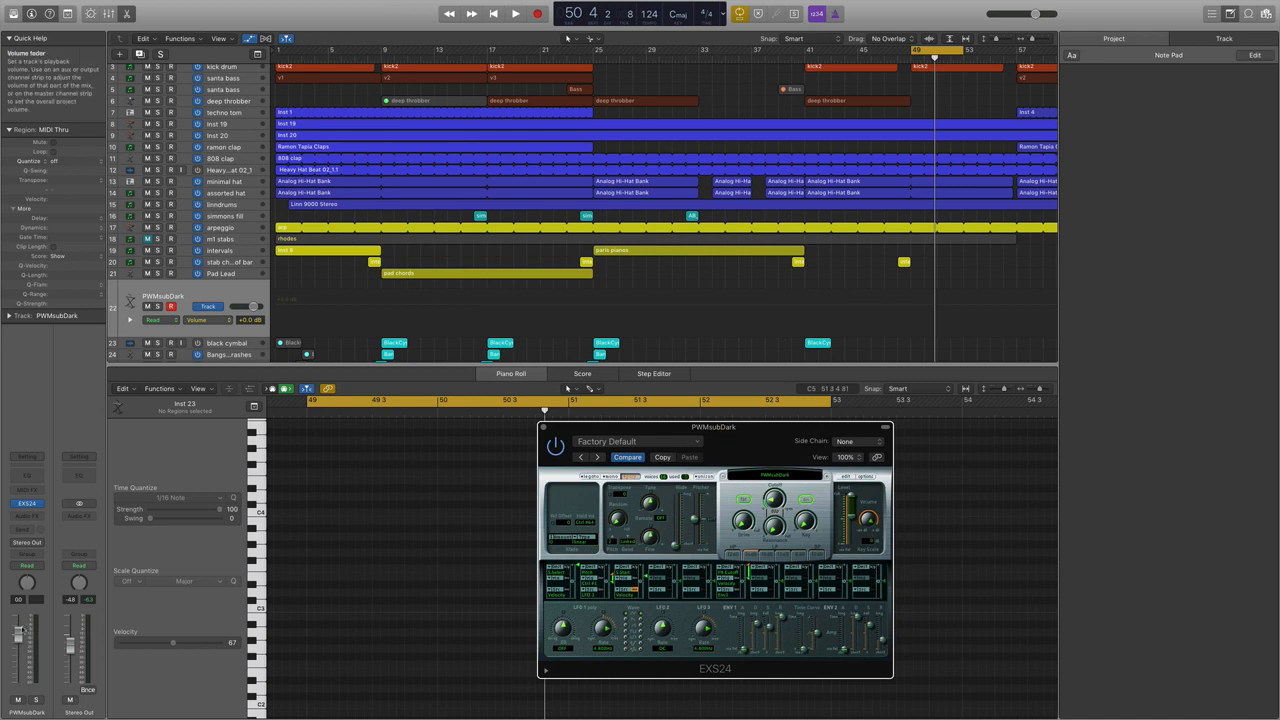
click(31, 671)
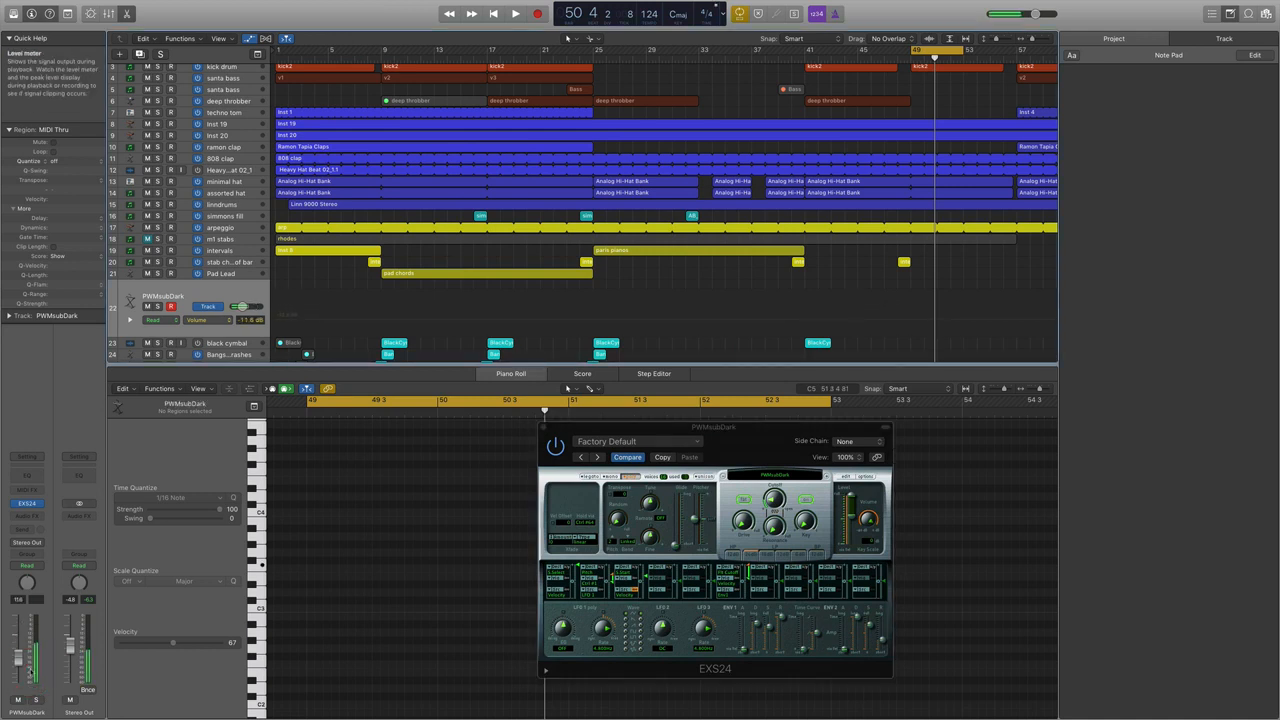
drag(18, 658, 18, 665)
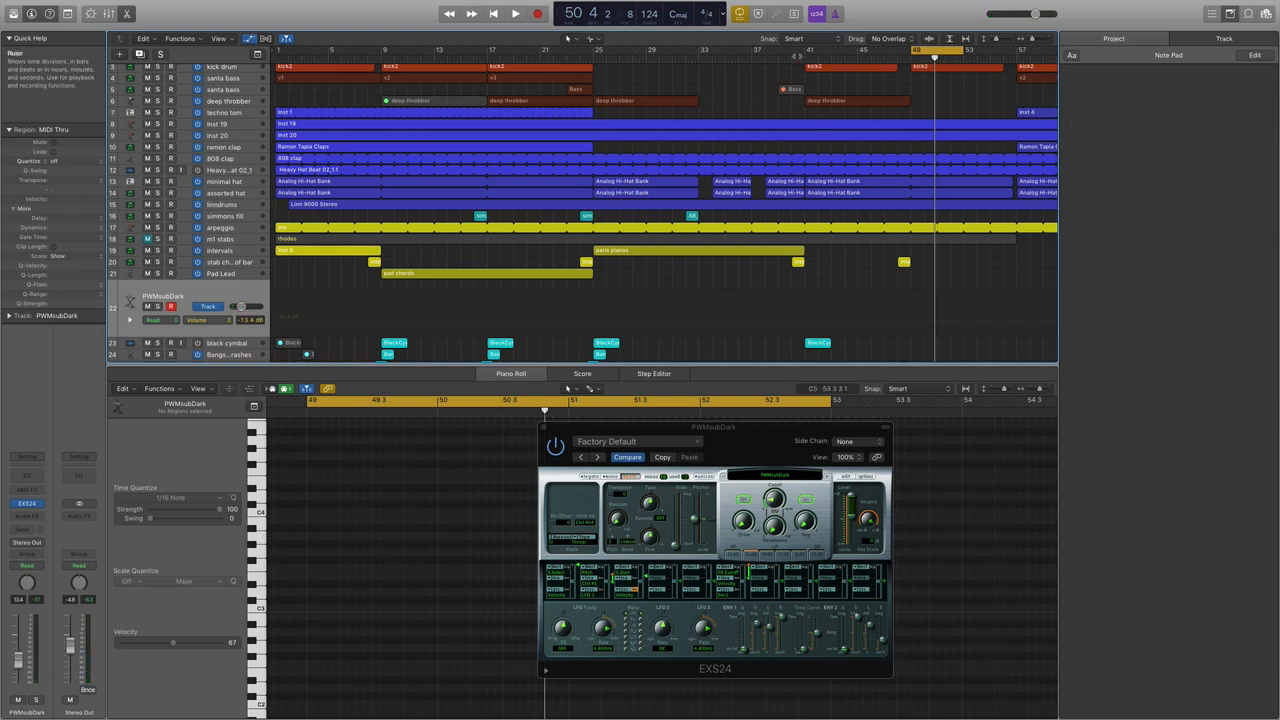
Record a repeated-note take on the PWMsubDark track over the cycle range from bar 49 to 53
click(797, 58)
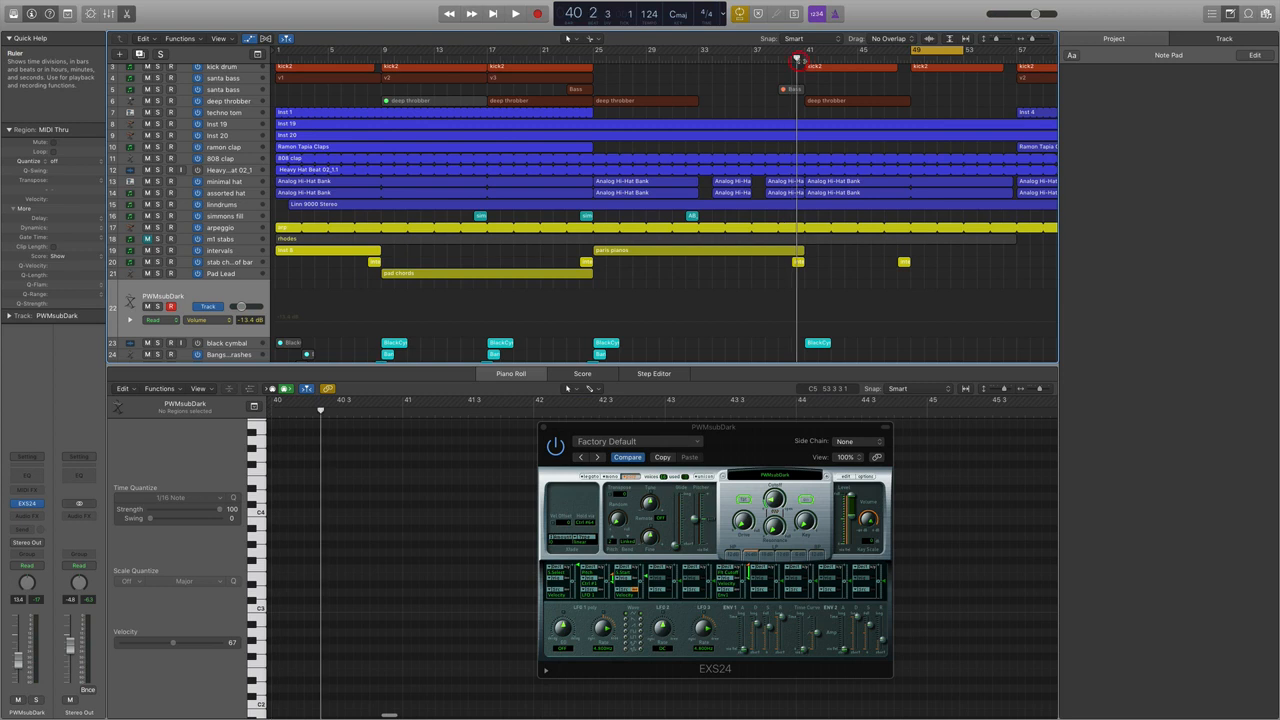
click(540, 15)
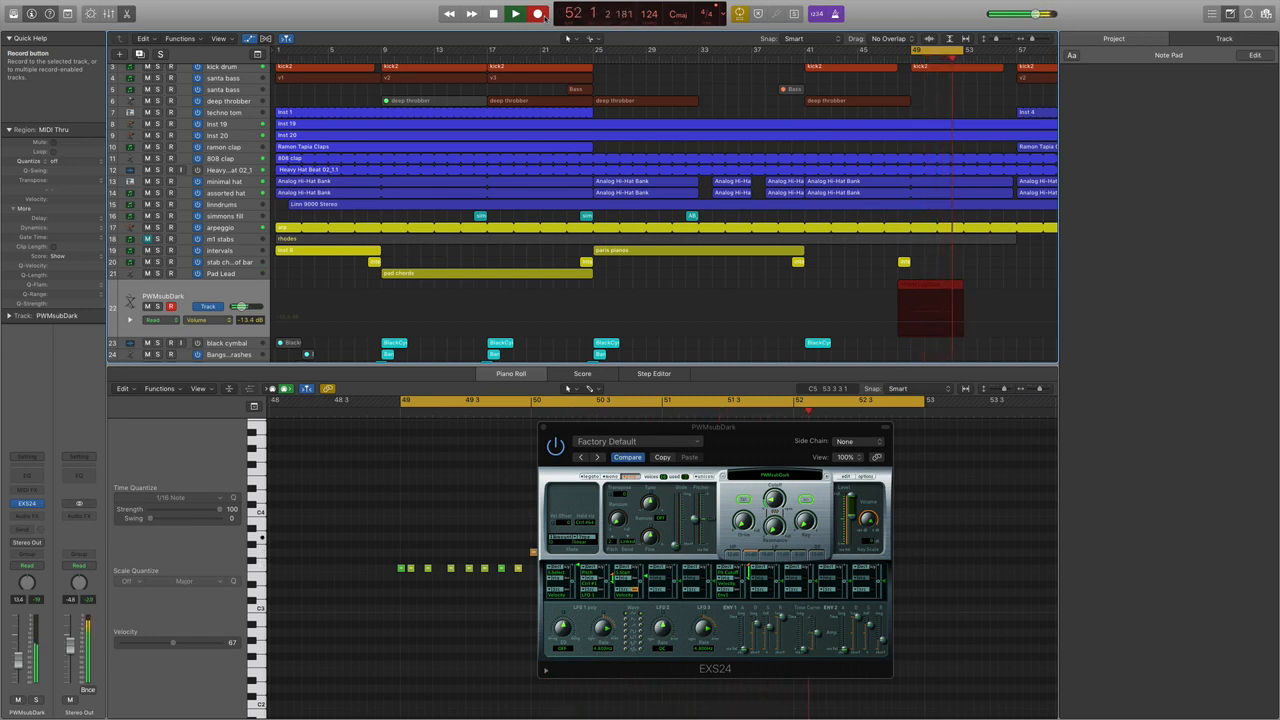
key(space)
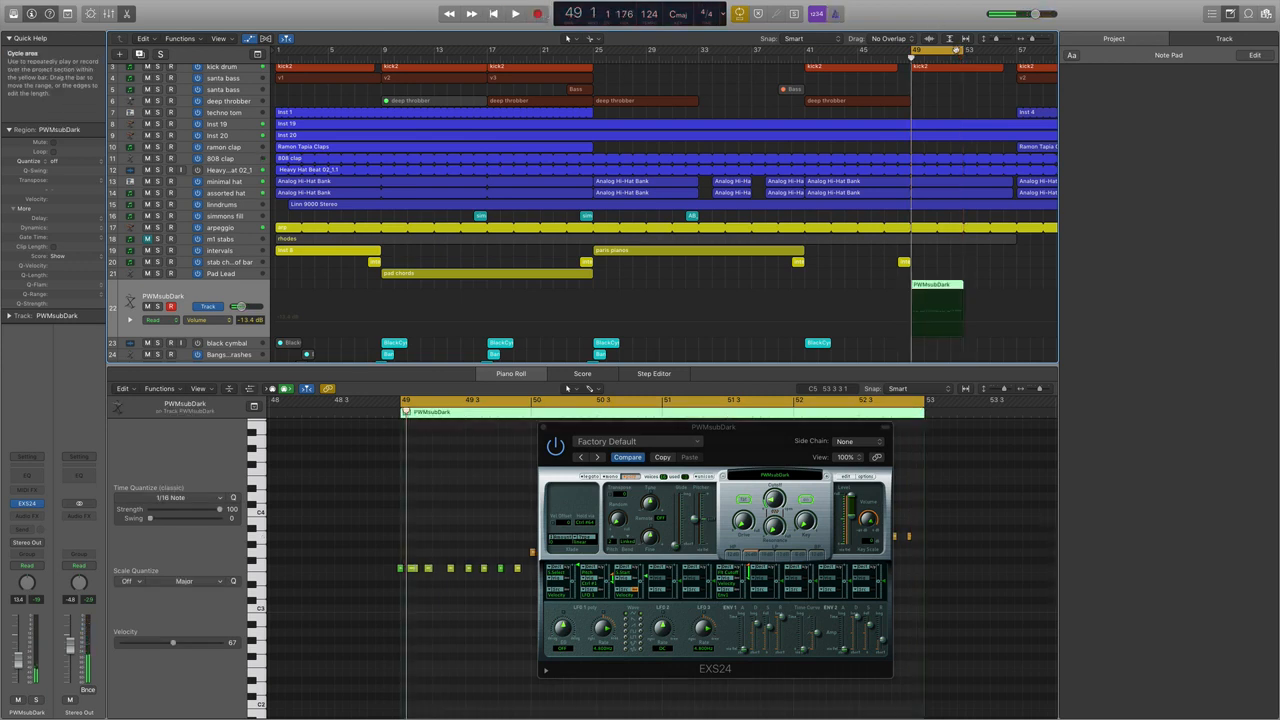
Turn off cycle mode and record a new repeated-note part on the PWMsubDark track from bar 40 to bar 49
mouse_move(955, 49)
mouse_down()
mouse_move(1005, 52)
mouse_move(965, 48)
mouse_up()
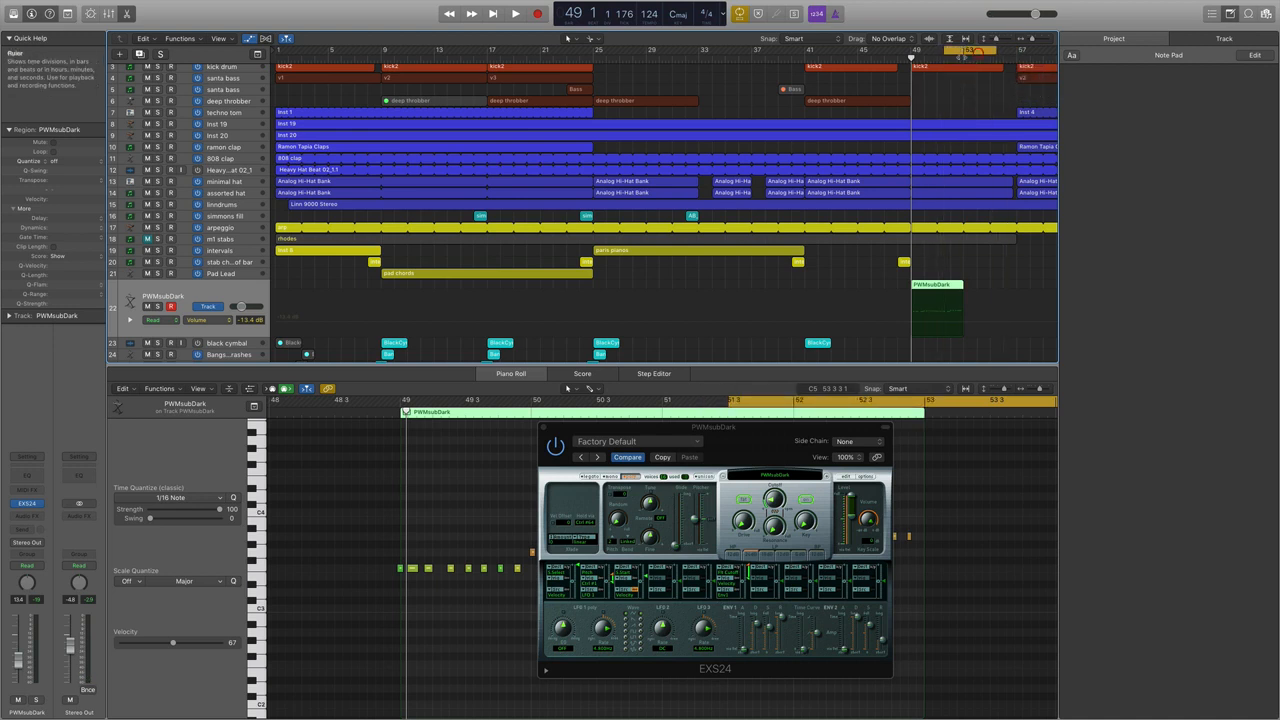
click(963, 47)
click(804, 52)
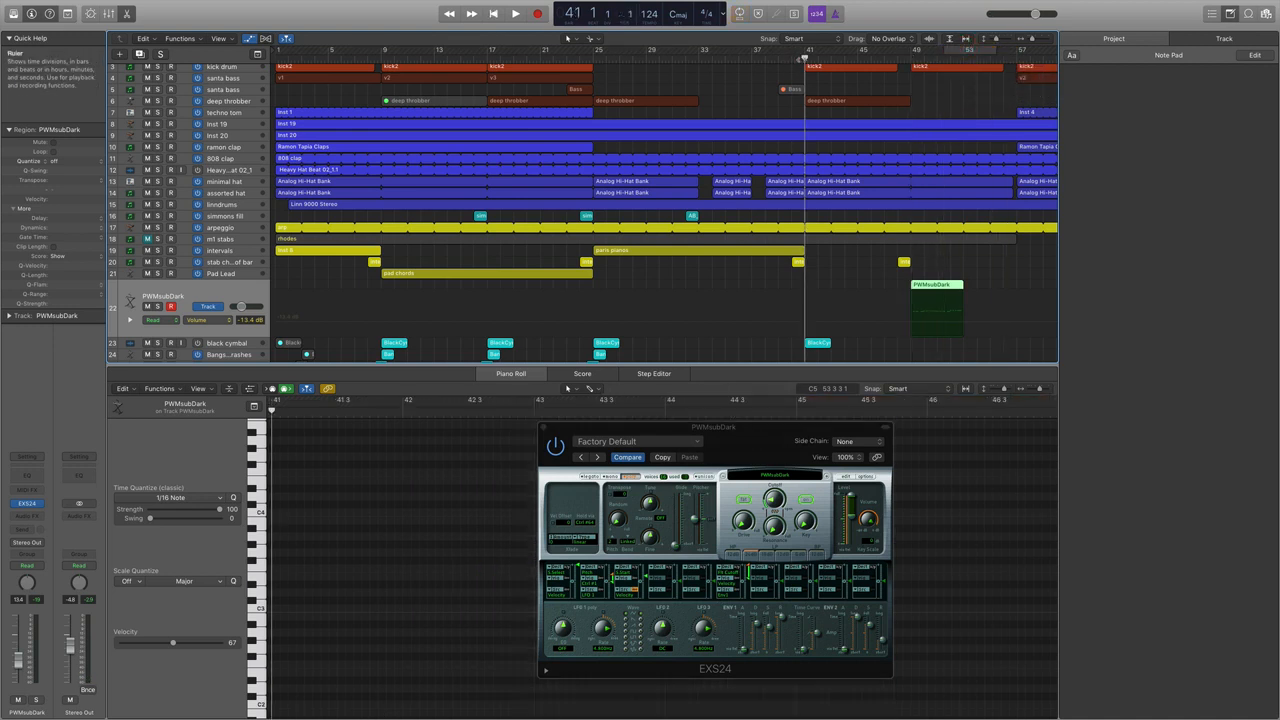
click(793, 58)
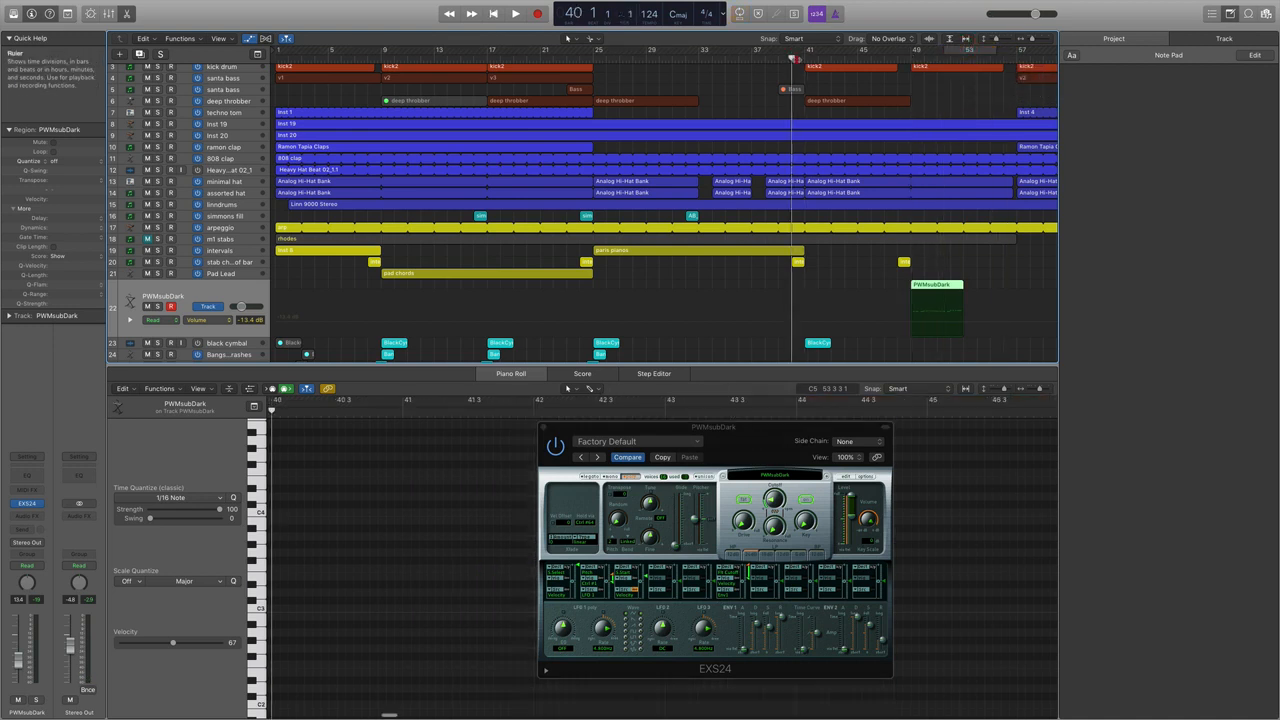
click(538, 14)
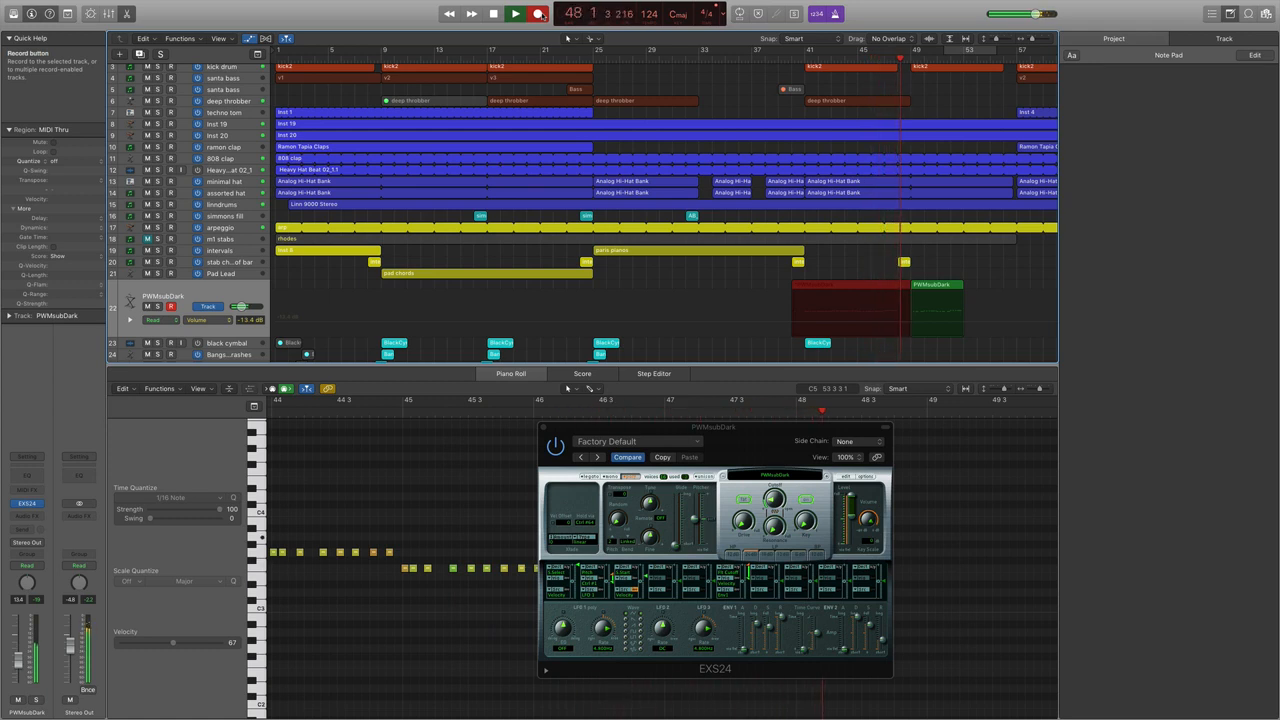
click(539, 14)
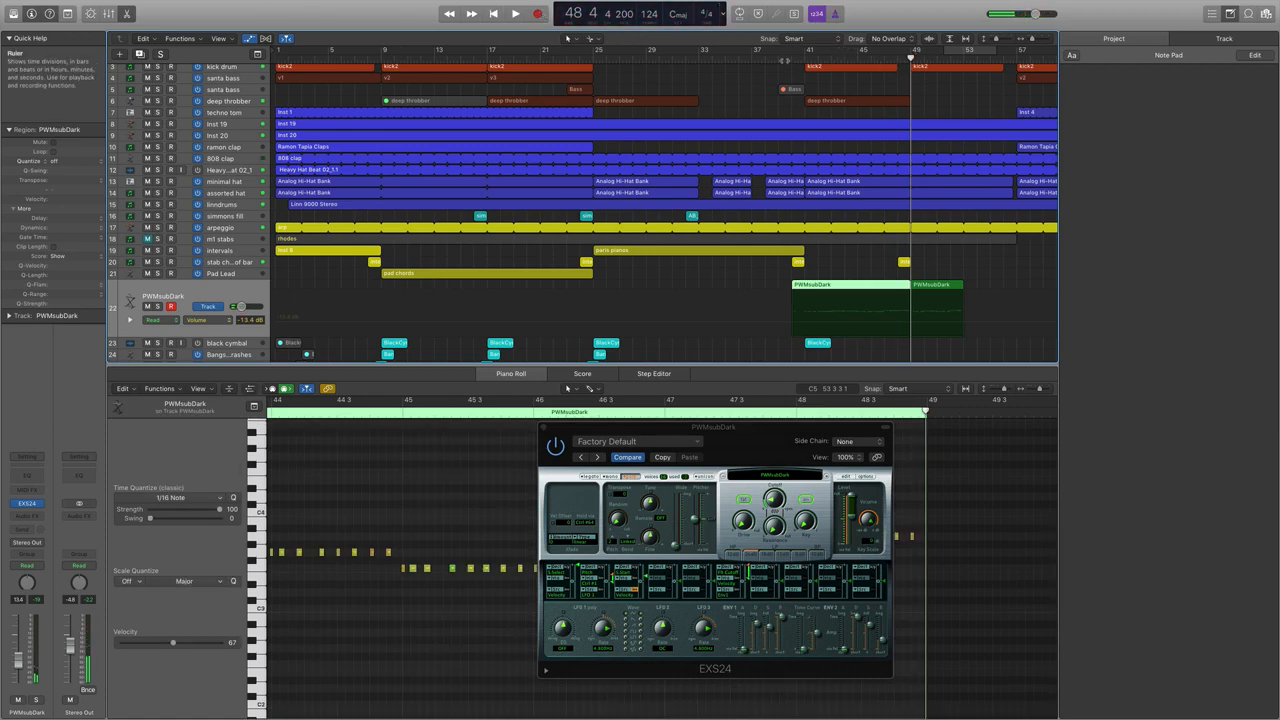
Set the cycle range to bars 41 to 49 and quantize all notes of the new recording to 1/16 Note
drag(811, 51, 915, 51)
drag(715, 427, 1087, 475)
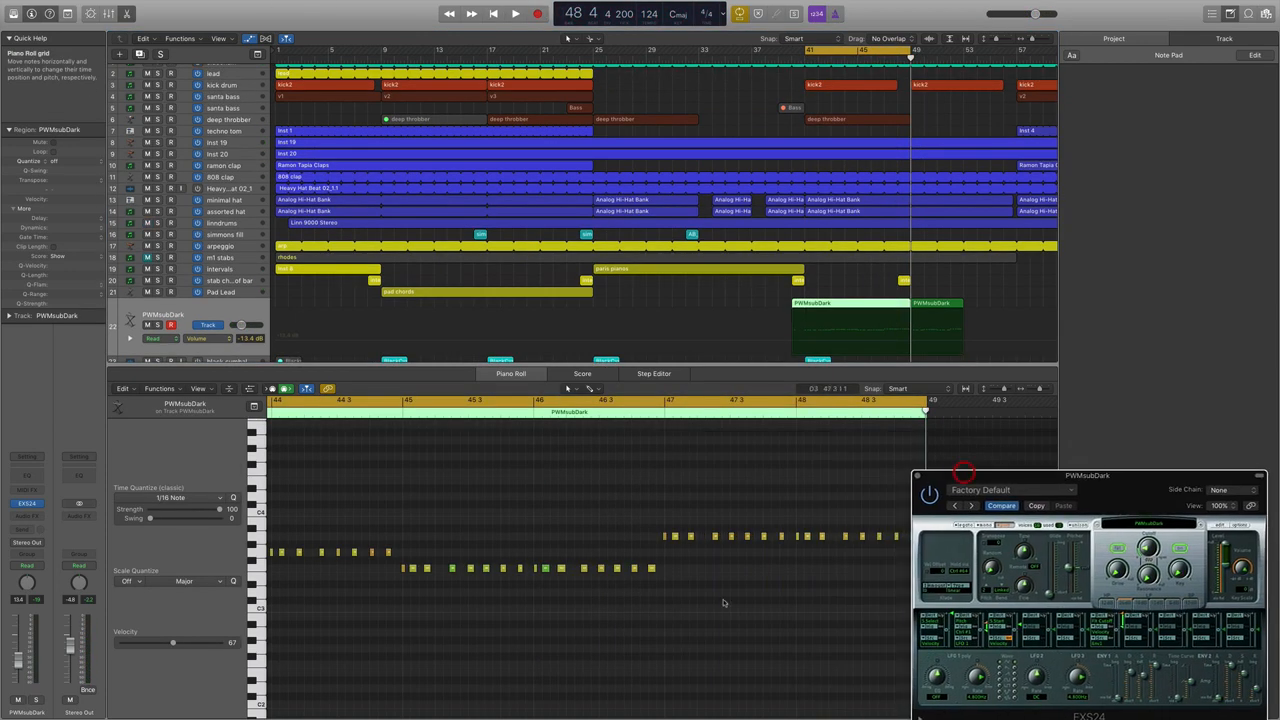
scroll(725, 601, down, 3)
scroll(725, 601, right, 5)
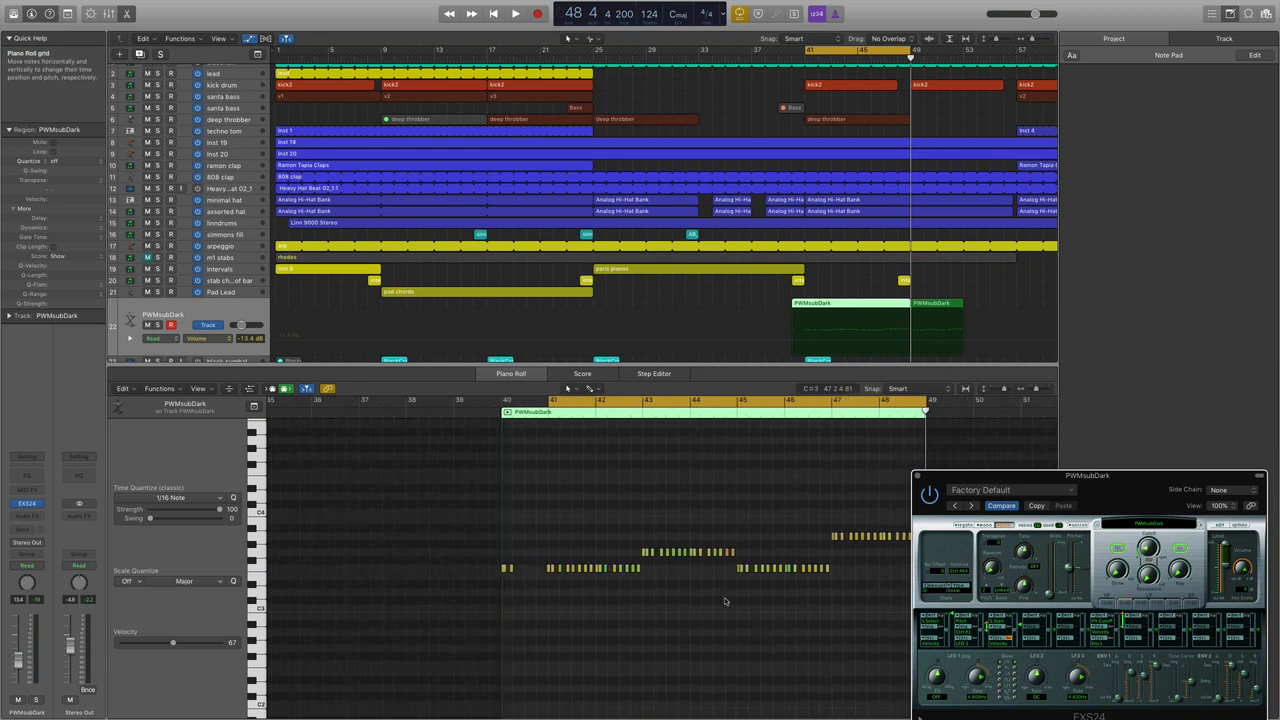
drag(800, 600, 391, 490)
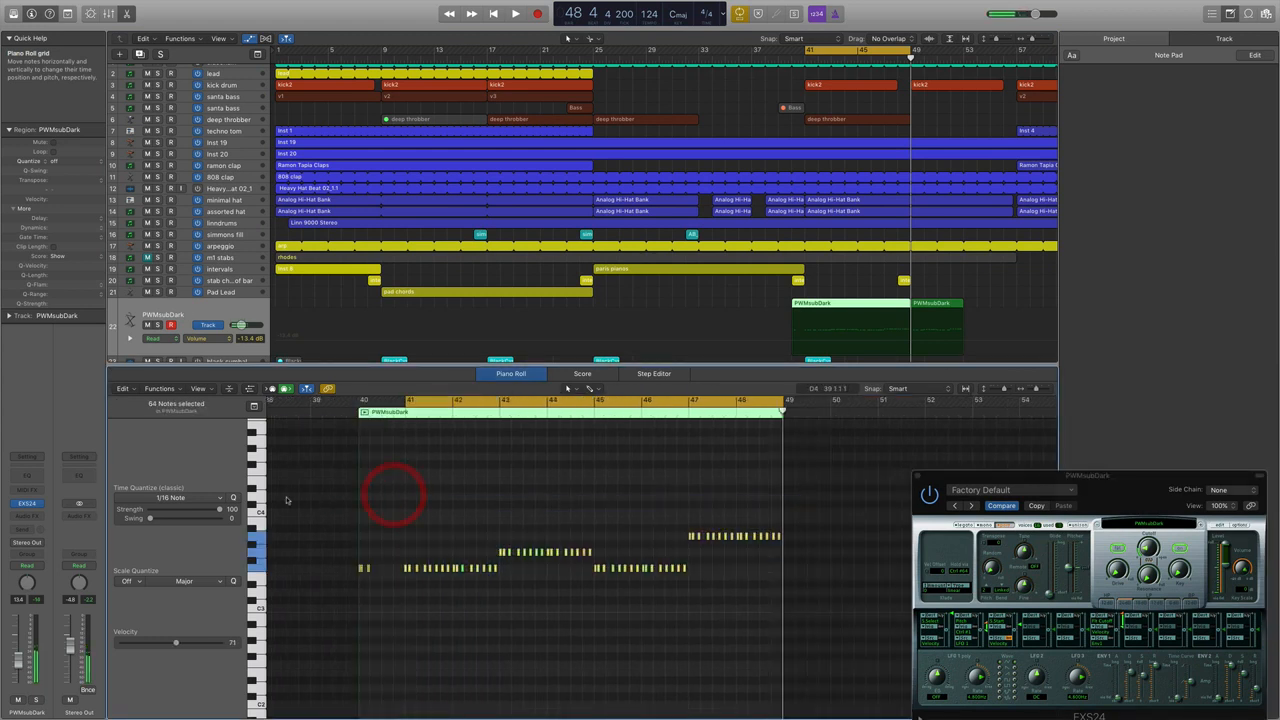
click(234, 497)
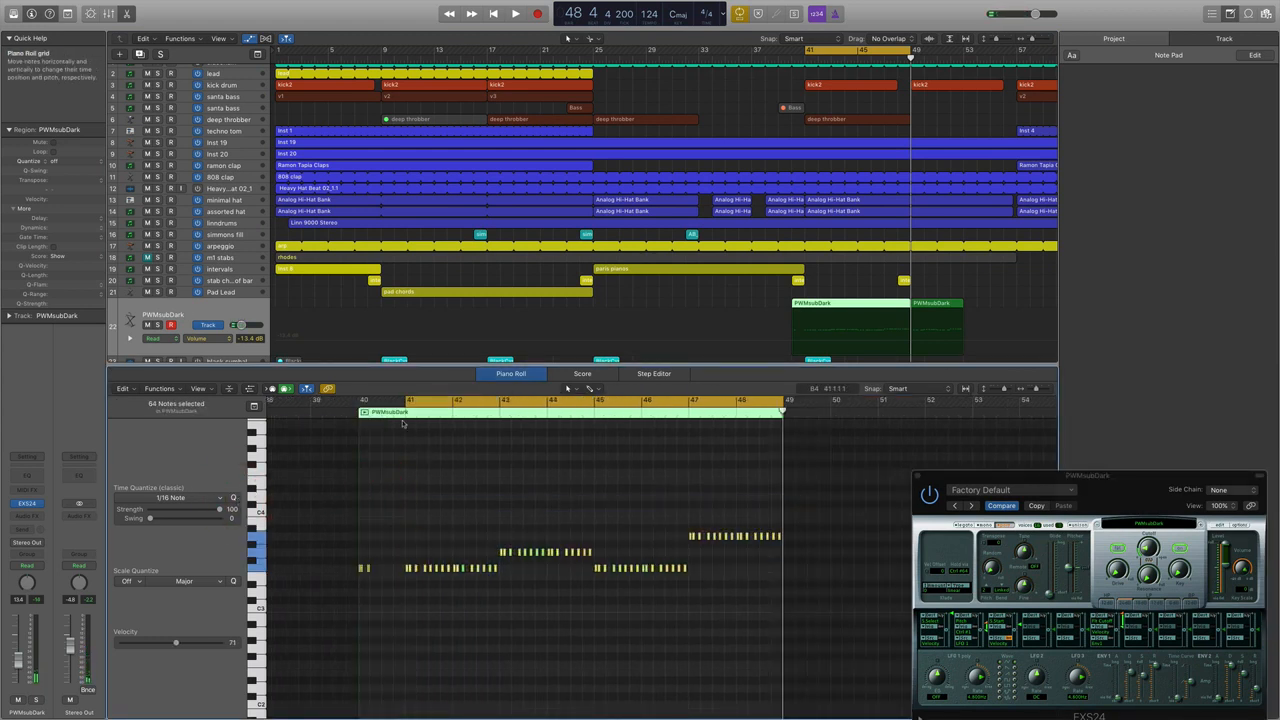
Play back the quantized part and layer lower harmony notes beneath it, quantized to 1/16 Swing A
key(space)
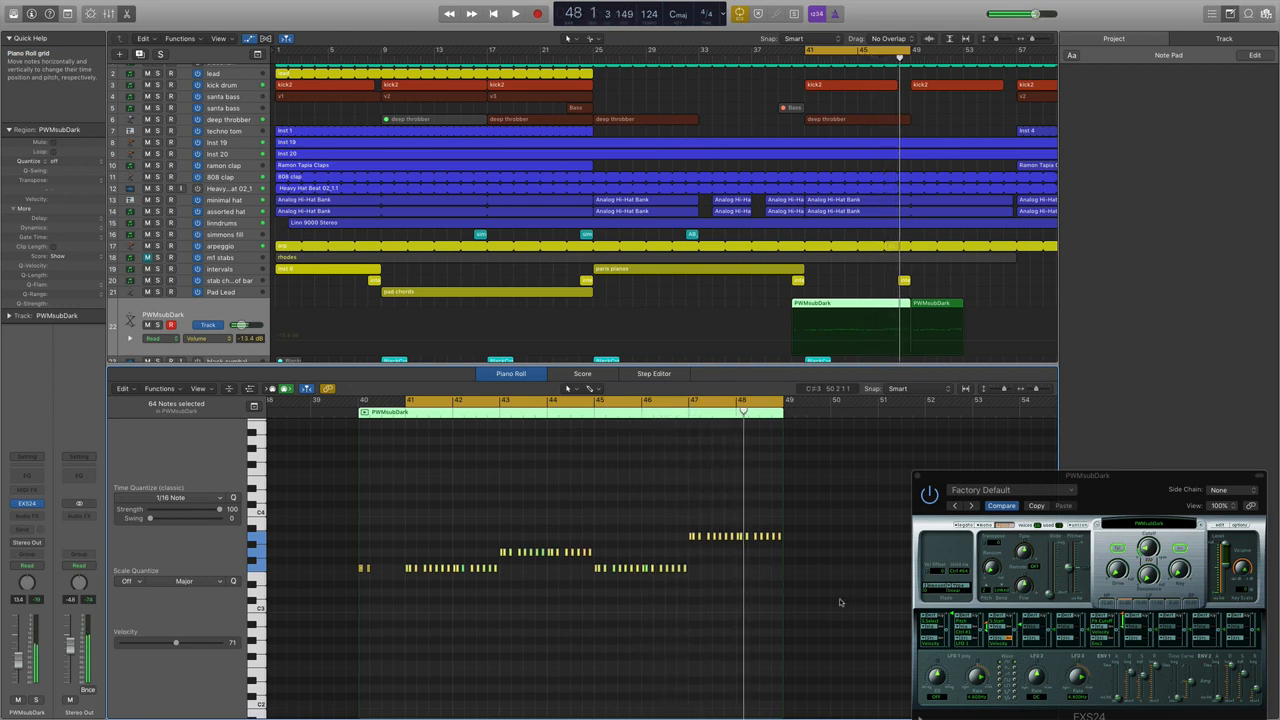
key(space)
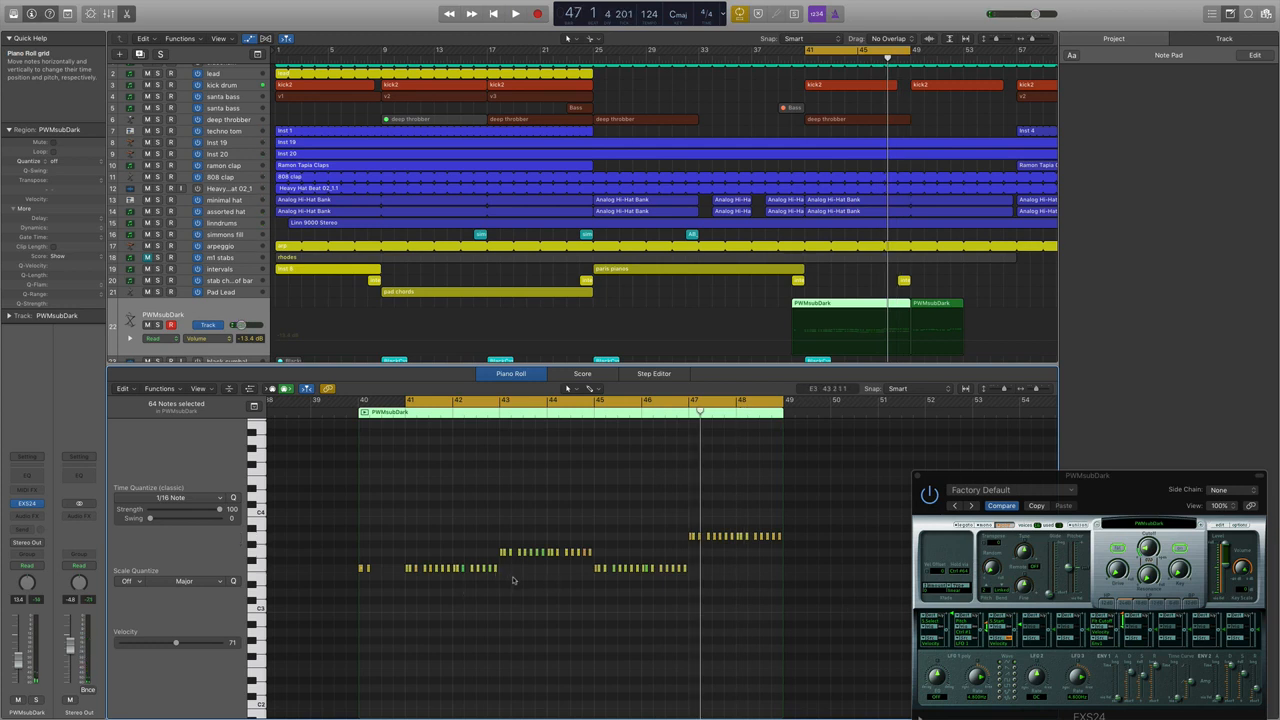
drag(519, 579, 692, 596)
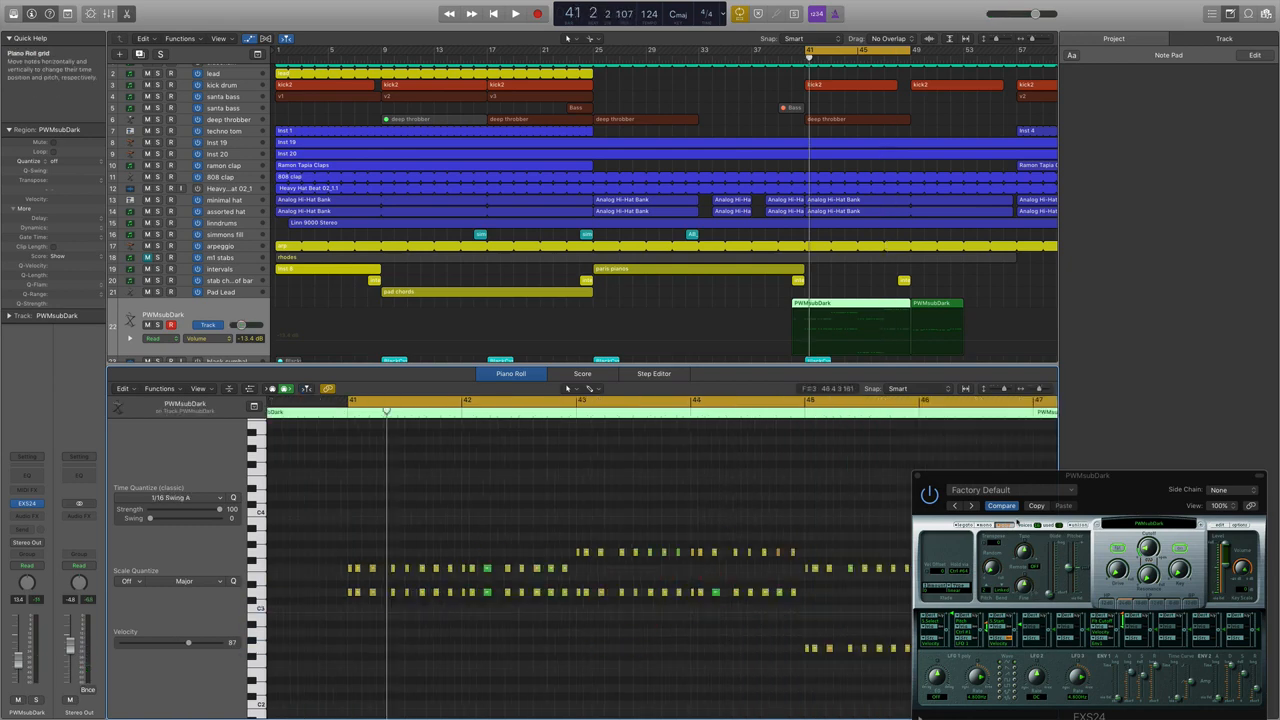
Enlarge the sampler window, shorten the ENV 2 decay and set its release to about 98 ms
drag(1079, 478, 450, 240)
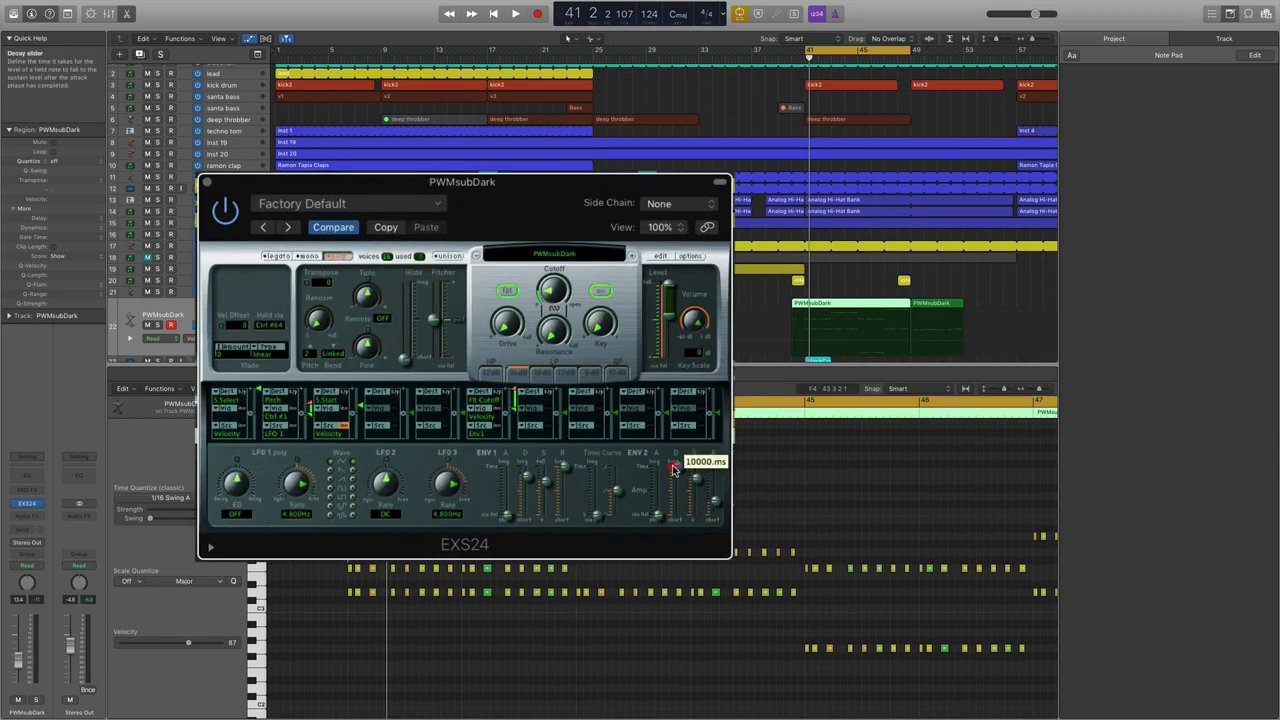
mouse_move(699, 480)
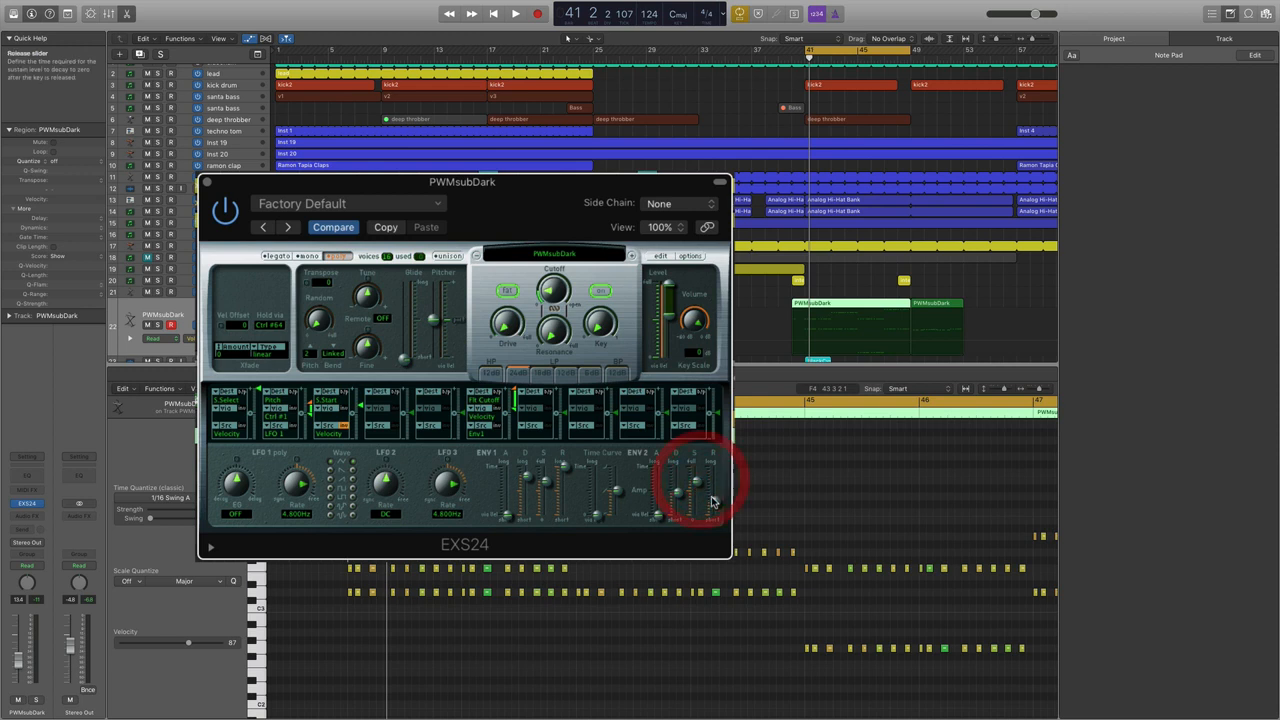
mouse_move(715, 507)
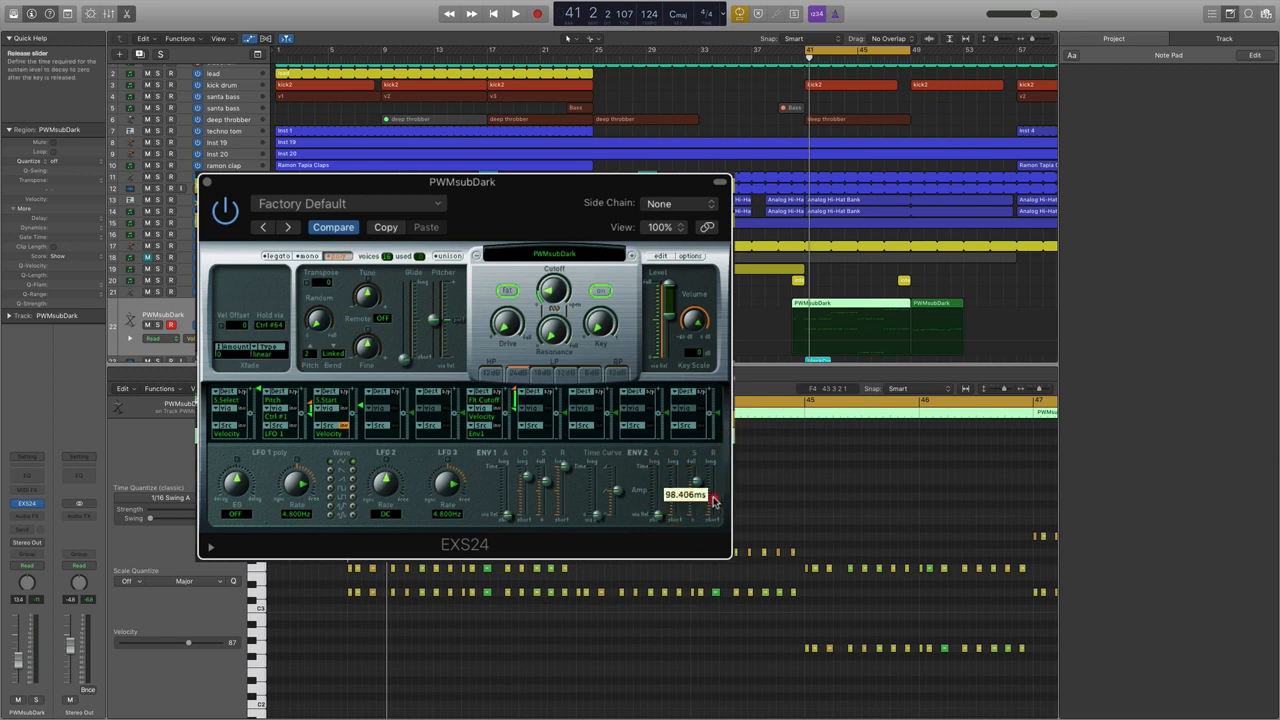
drag(713, 498, 703, 508)
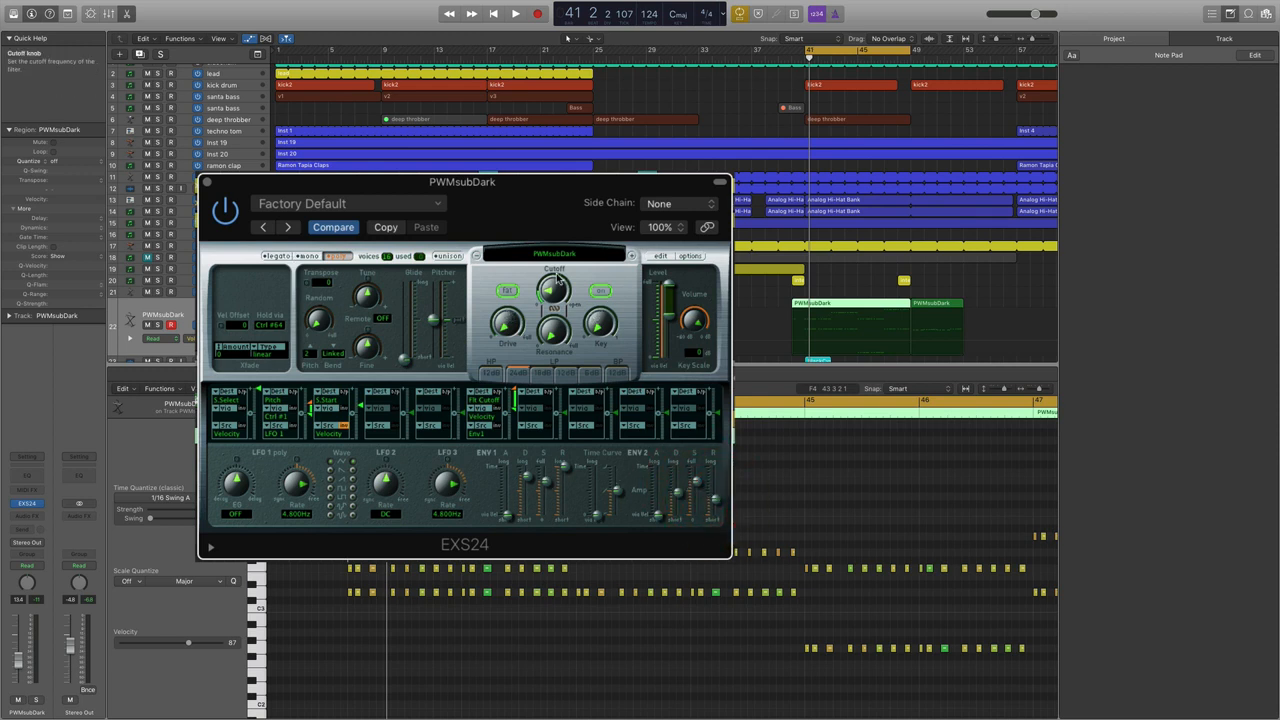
Open up the sampler's filter cutoff and adjust the ENV 2 attack while auditioning the part in the mix
drag(551, 286, 550, 289)
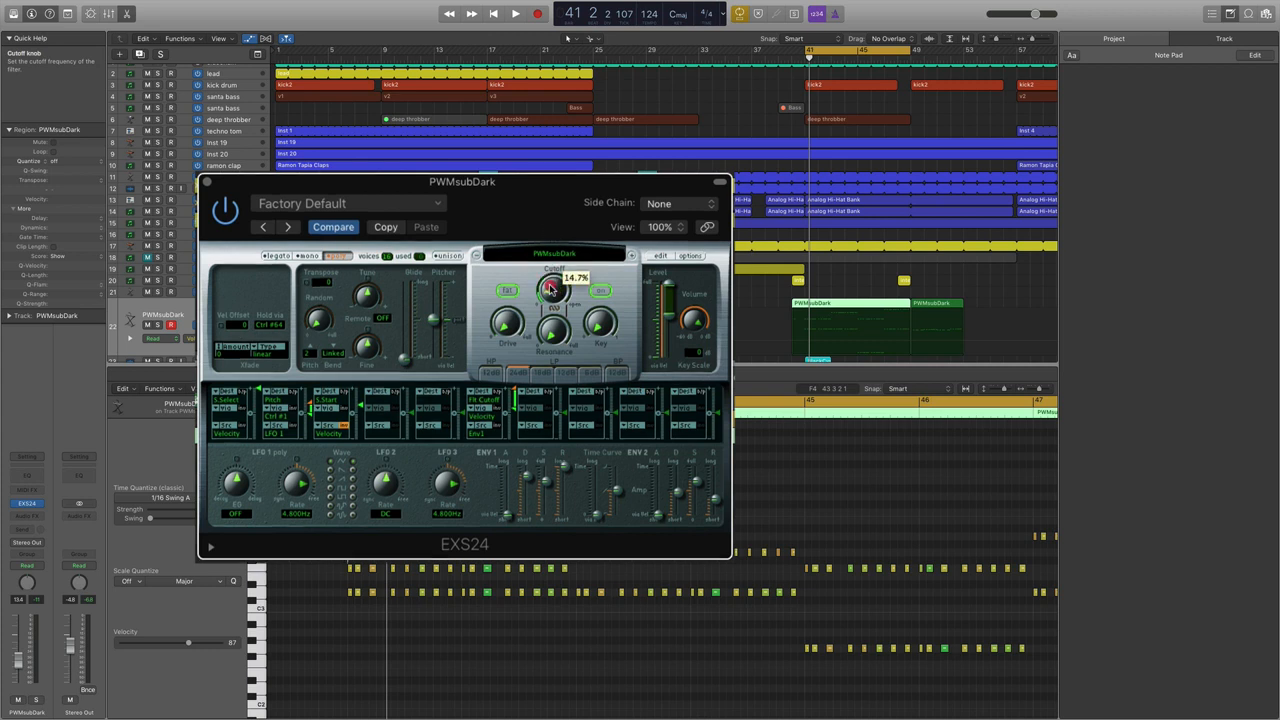
drag(550, 213, 551, 209)
key(space)
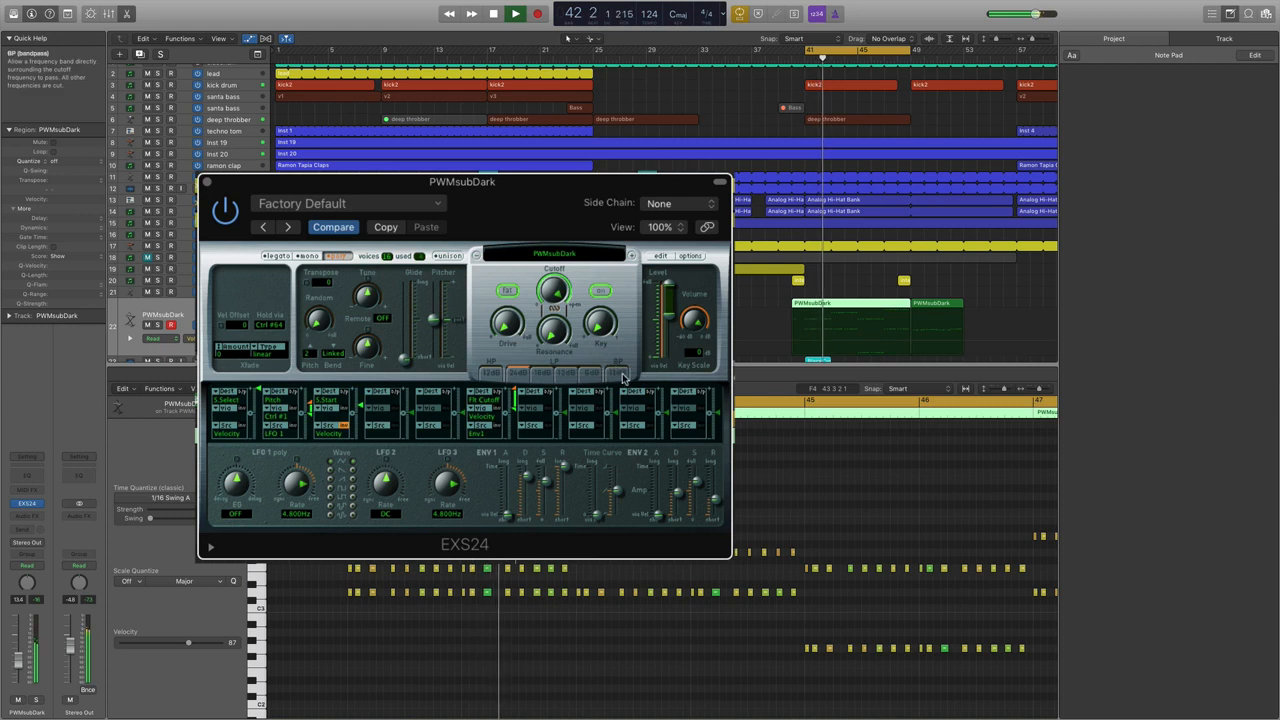
click(656, 507)
drag(656, 507, 656, 500)
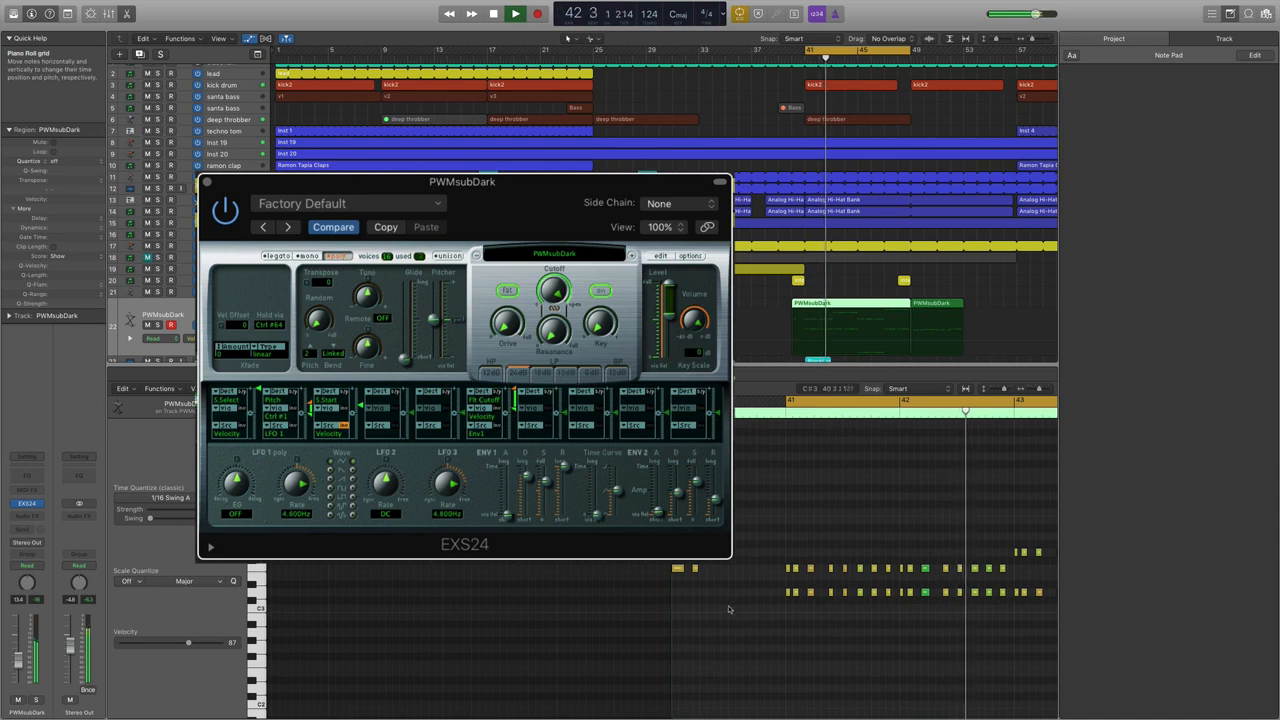
key(space)
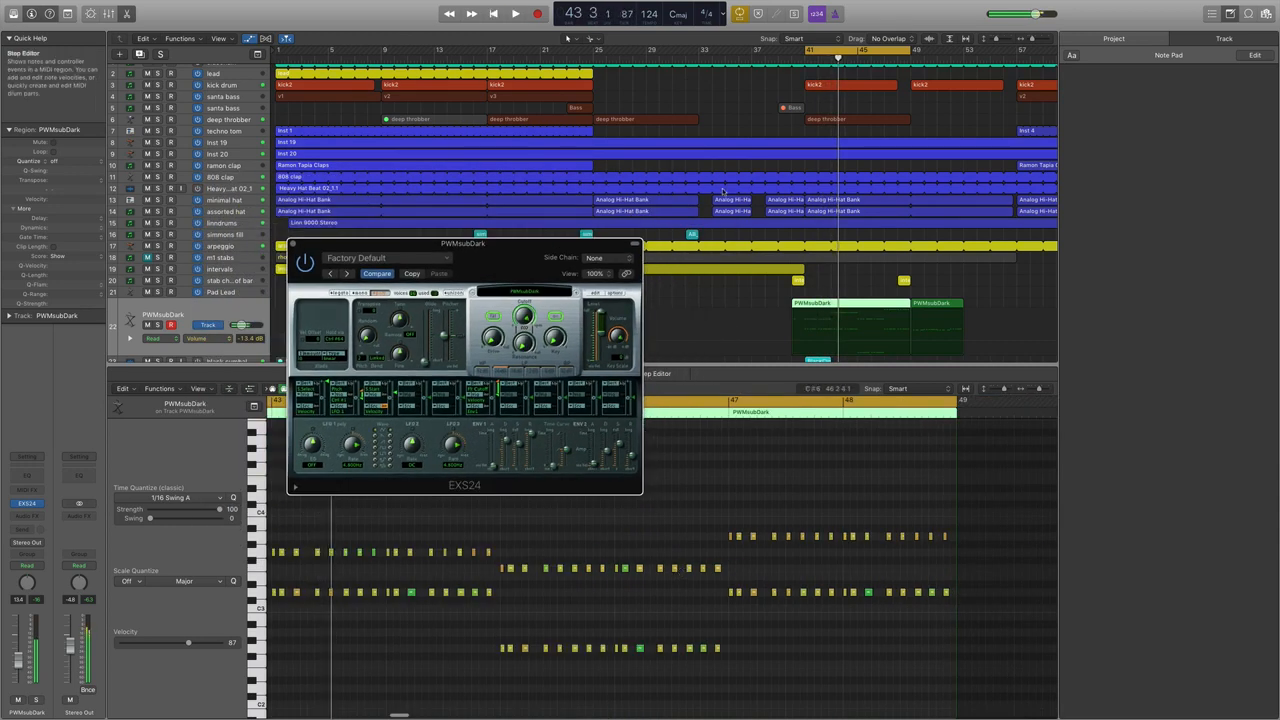
Delete the leftover PWMsubDark region starting at bar 49 and close the sampler window
click(919, 305)
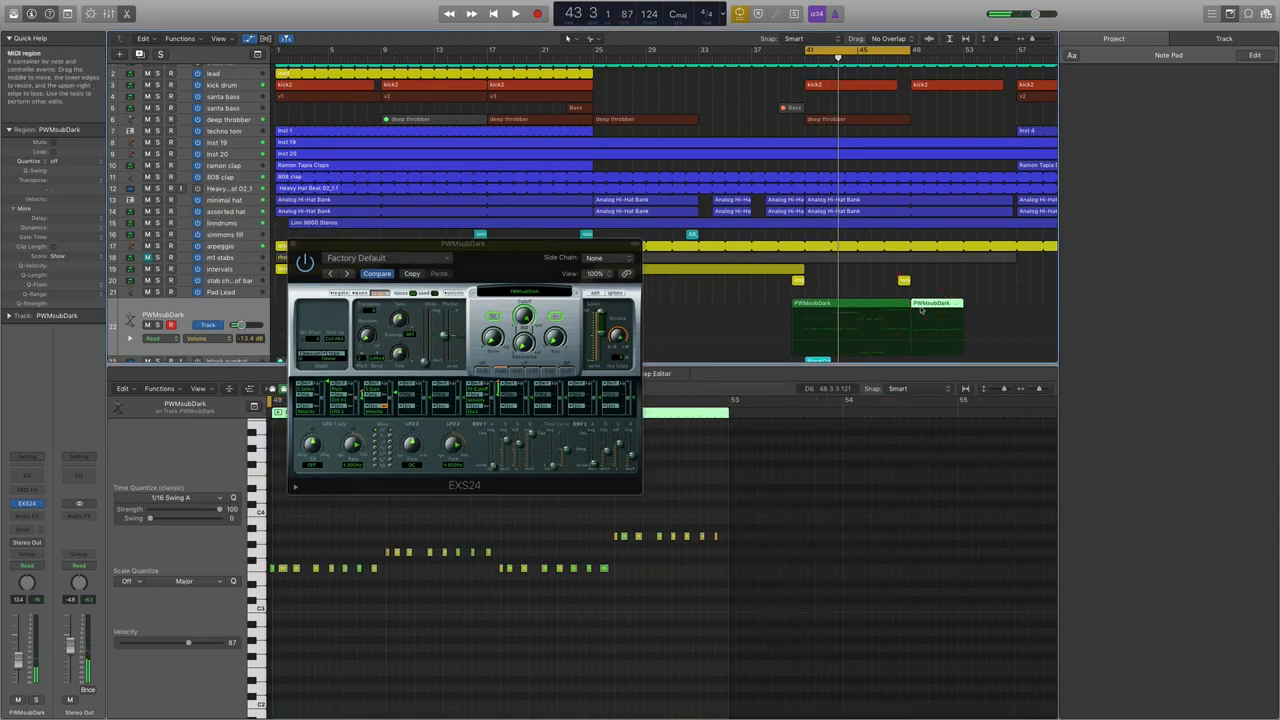
key(Delete)
key(super+w)
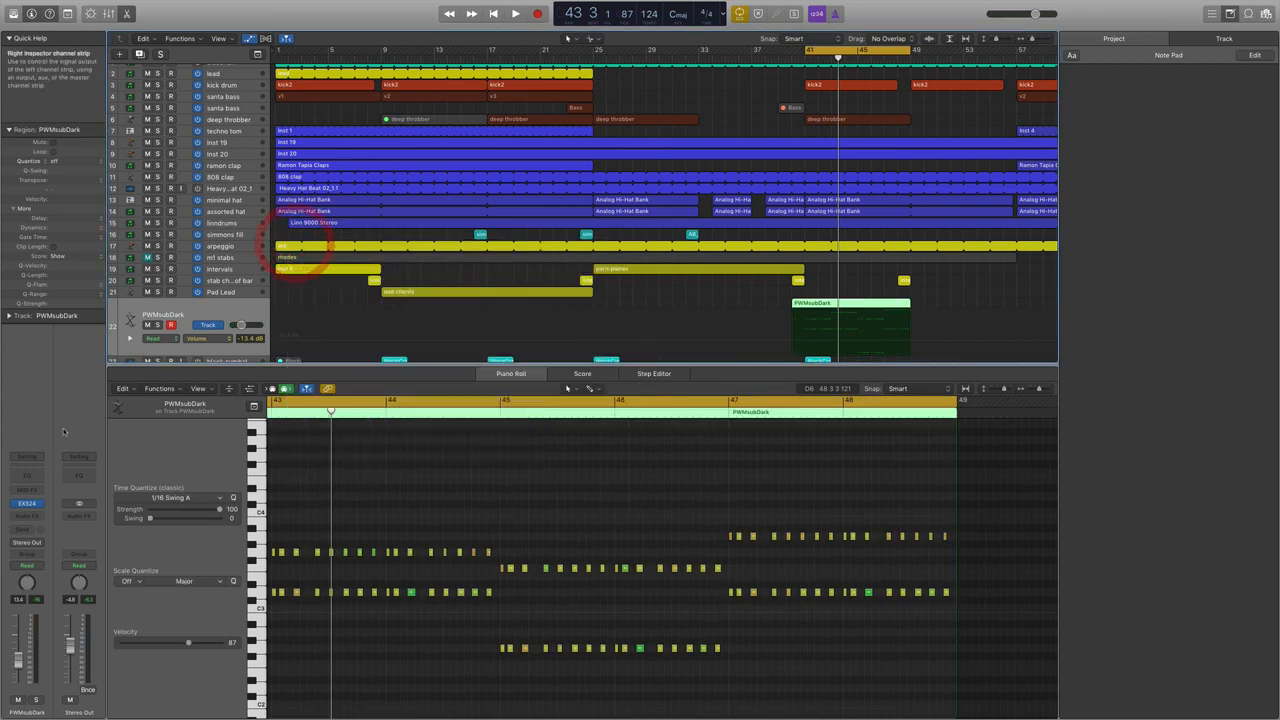
Insert a Channel EQ on the PWMsubDark track and solo it in playback with the EQ's analyzer on
click(27, 468)
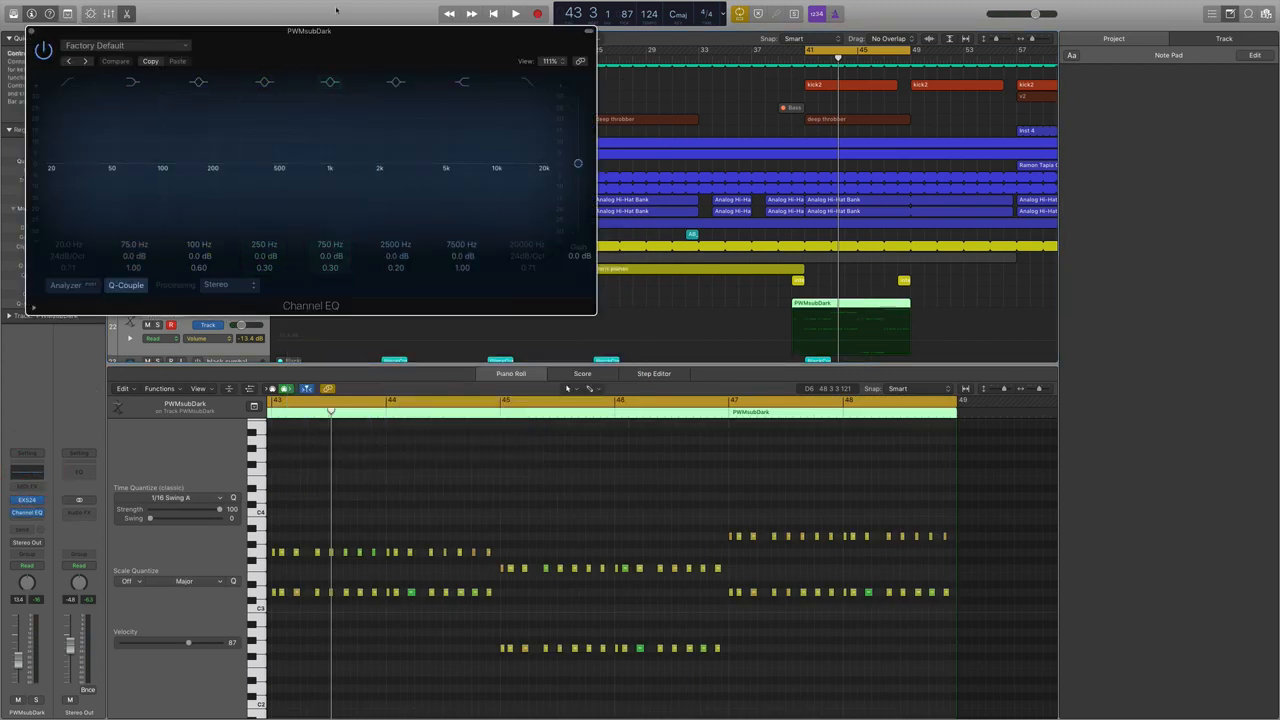
drag(327, 34, 406, 51)
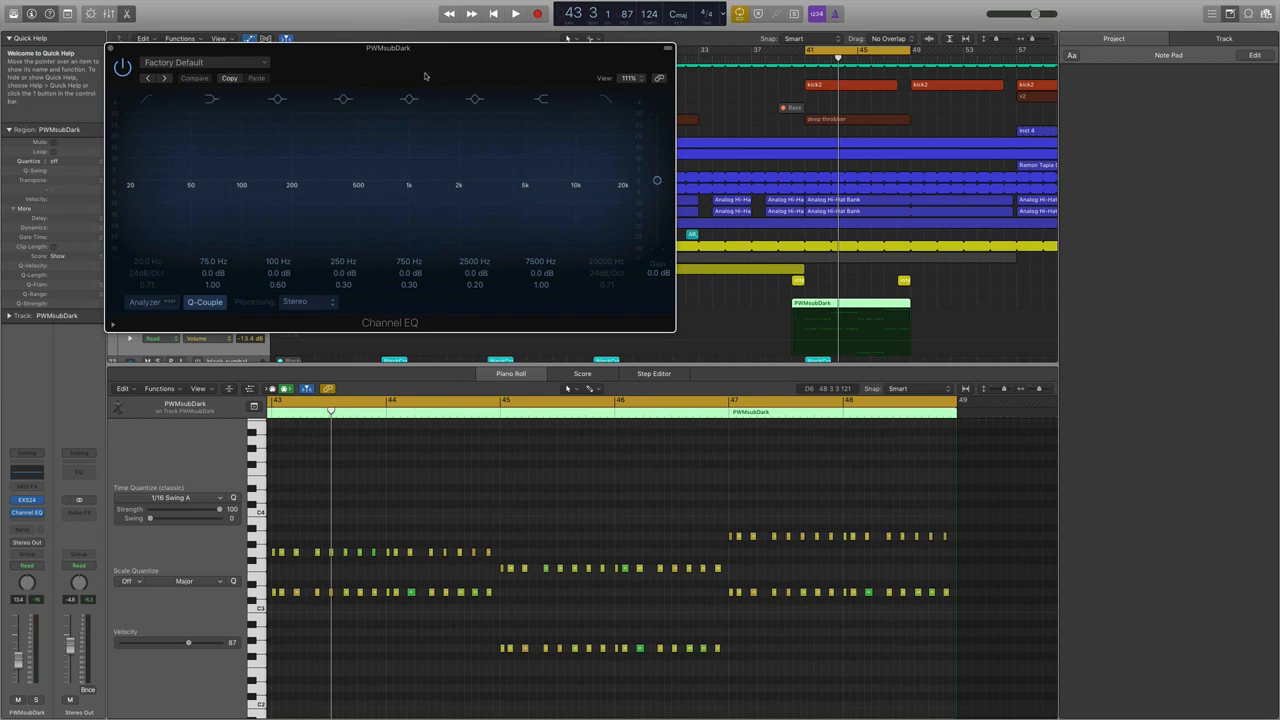
key(space)
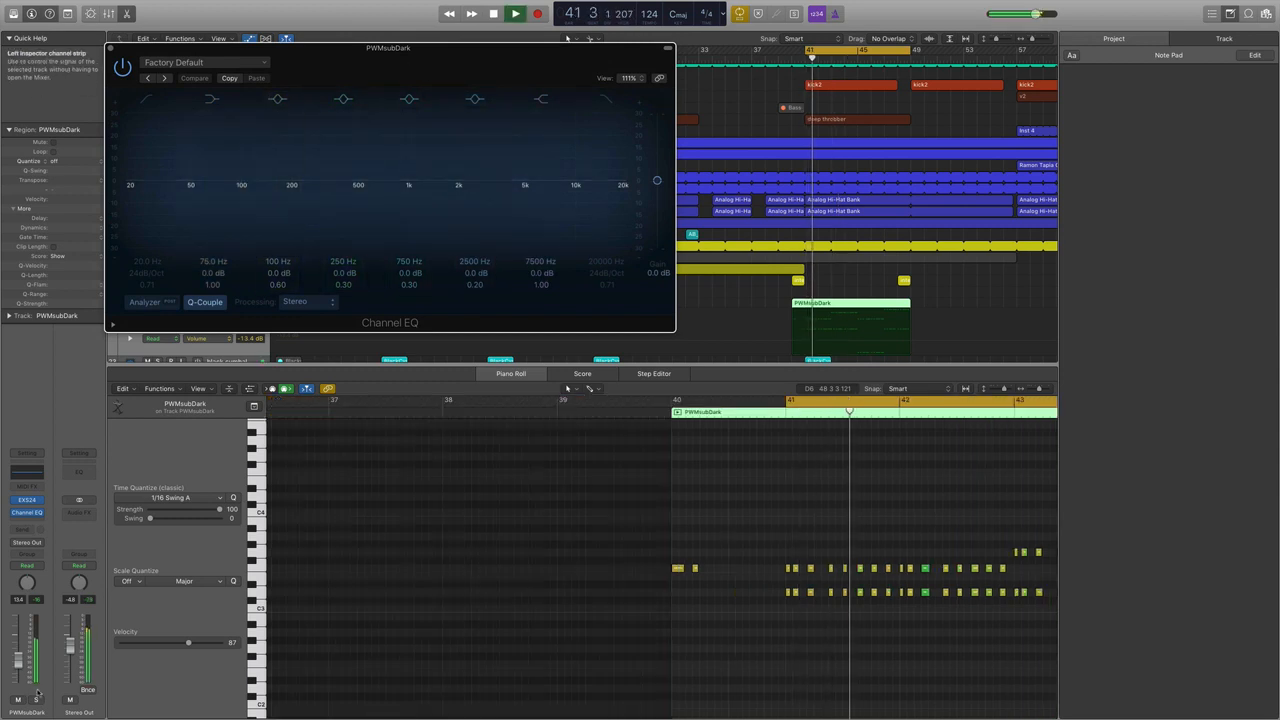
click(162, 303)
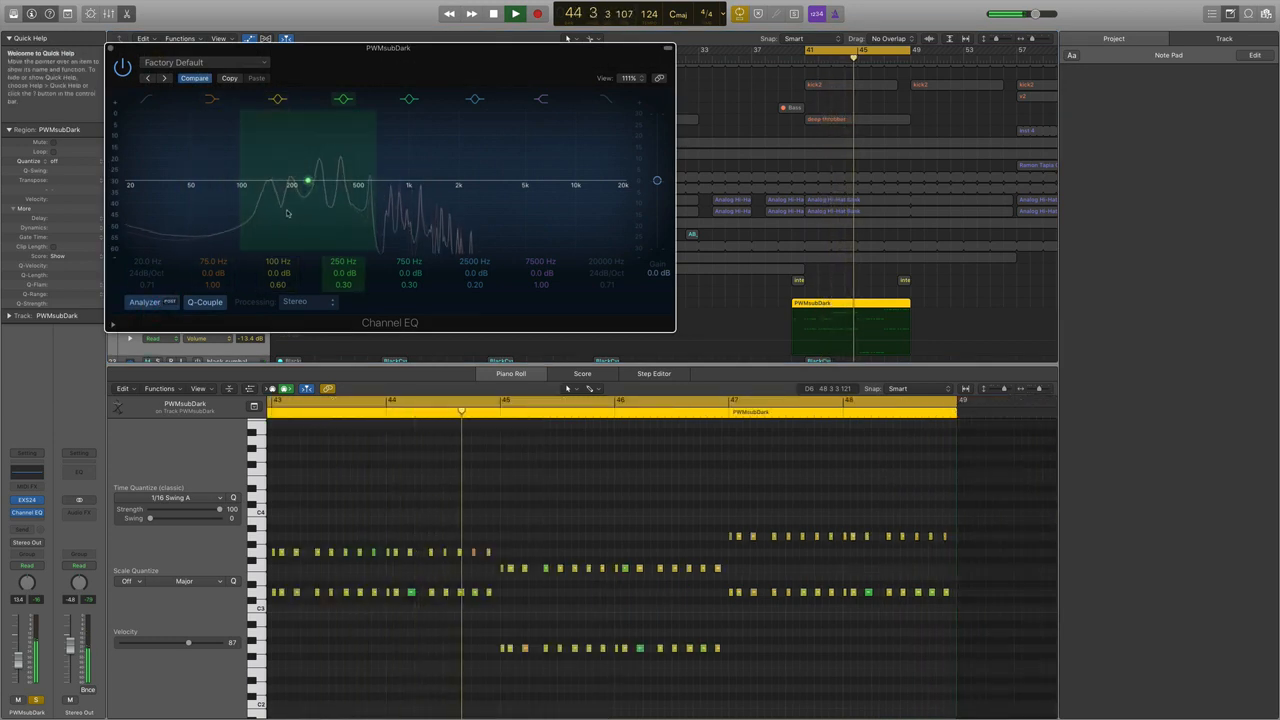
Cut the low mids on the EQ's third band at 140 Hz by 9 dB with a Q of 0.23
drag(255, 195, 277, 219)
drag(275, 217, 279, 223)
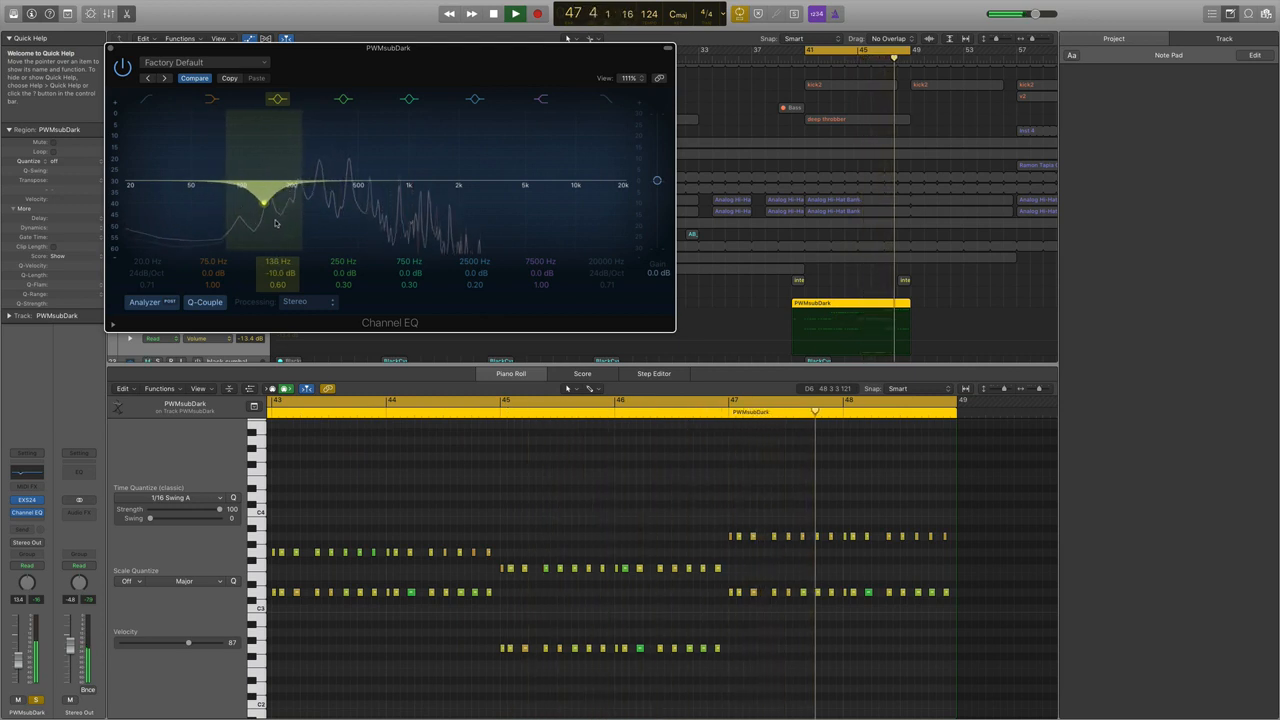
drag(299, 273, 278, 304)
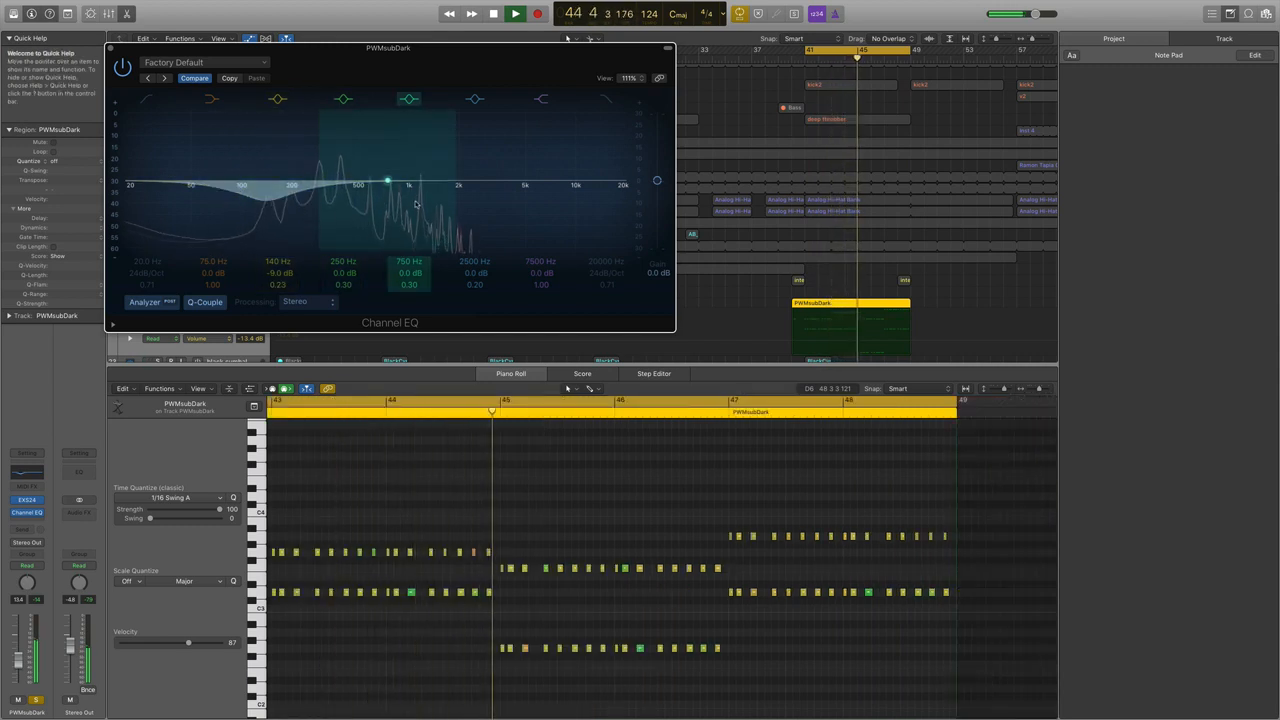
Boost the EQ's fifth band by 10 dB at 2300 Hz with a Q of 0.51, comparing the band off and on
drag(407, 204, 470, 166)
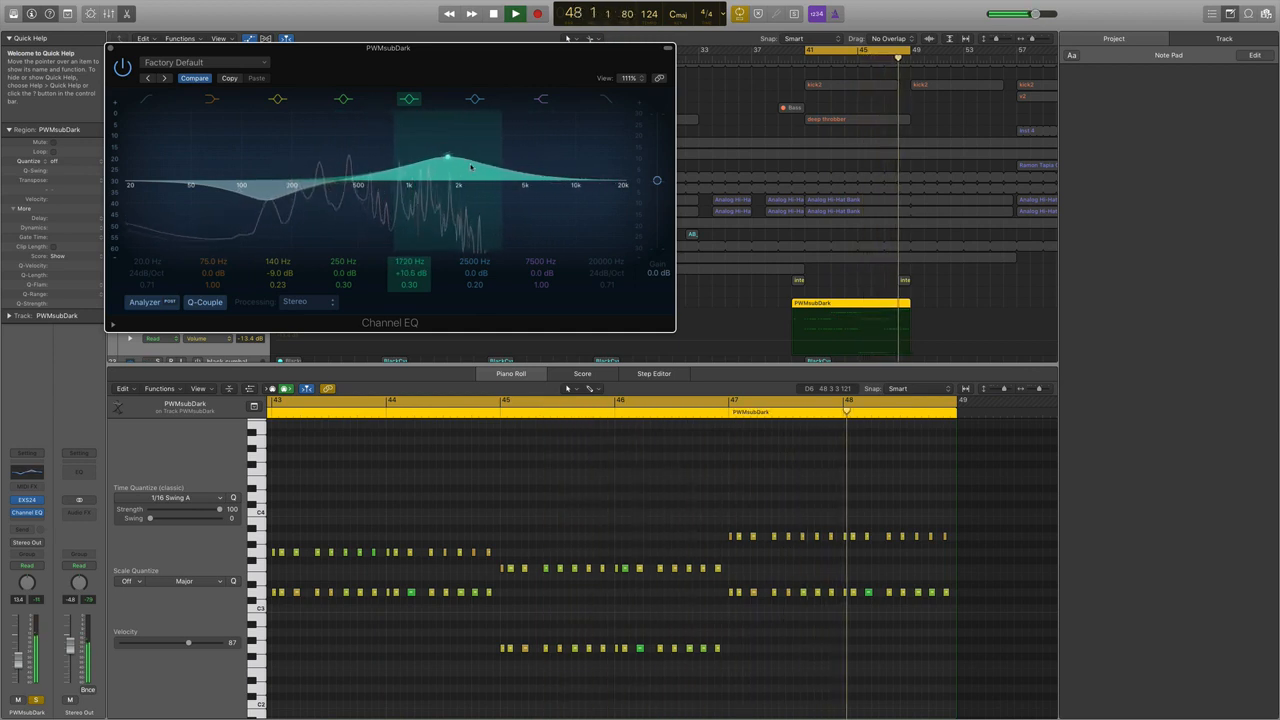
click(534, 134)
drag(424, 287, 424, 266)
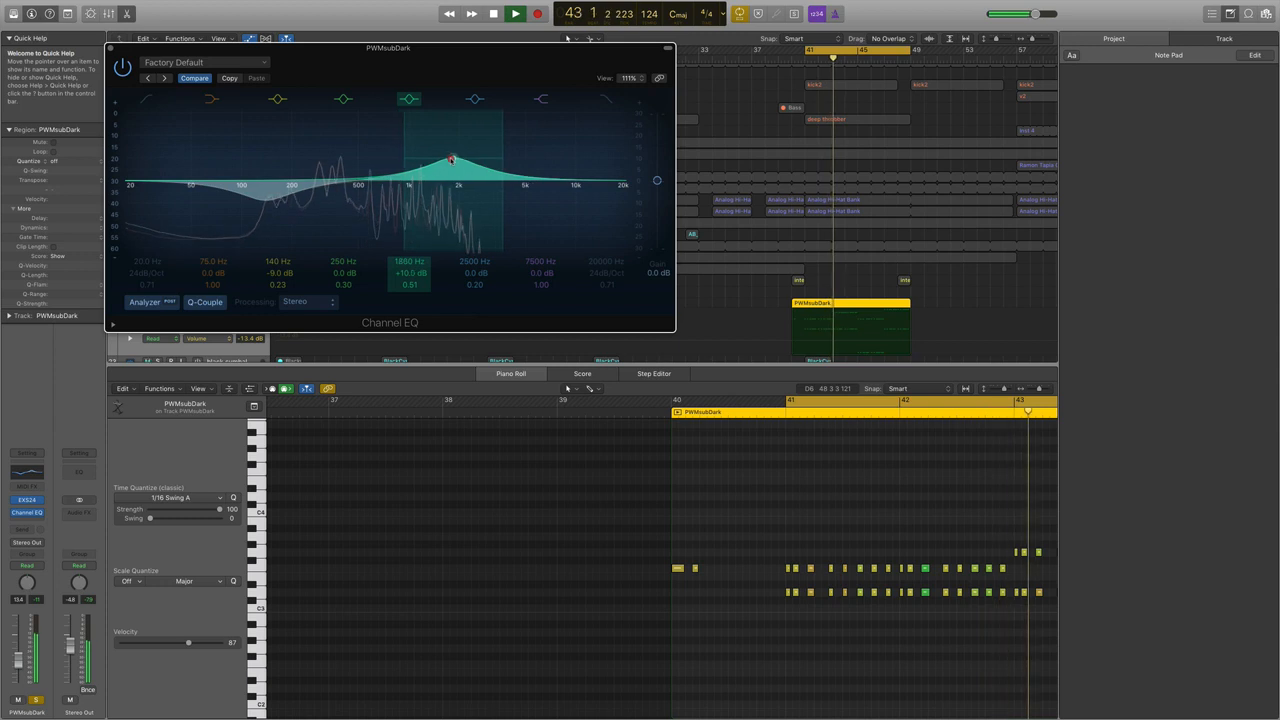
drag(446, 158, 468, 160)
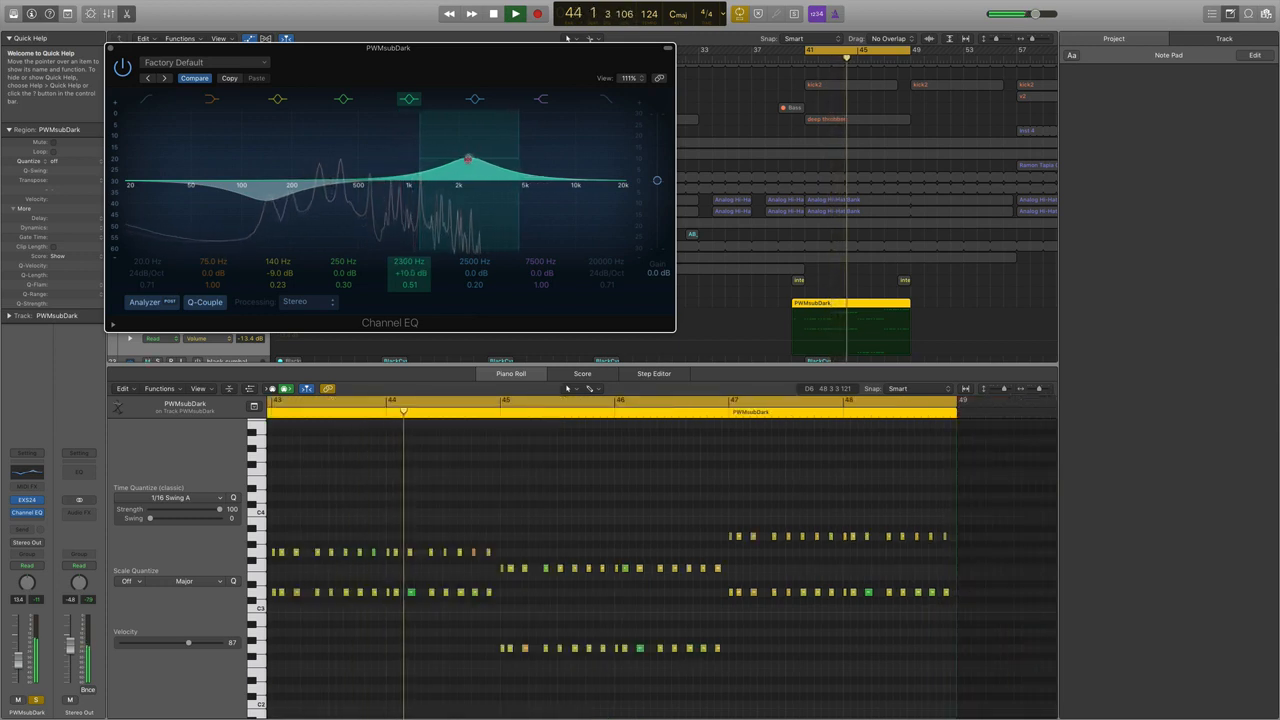
click(468, 160)
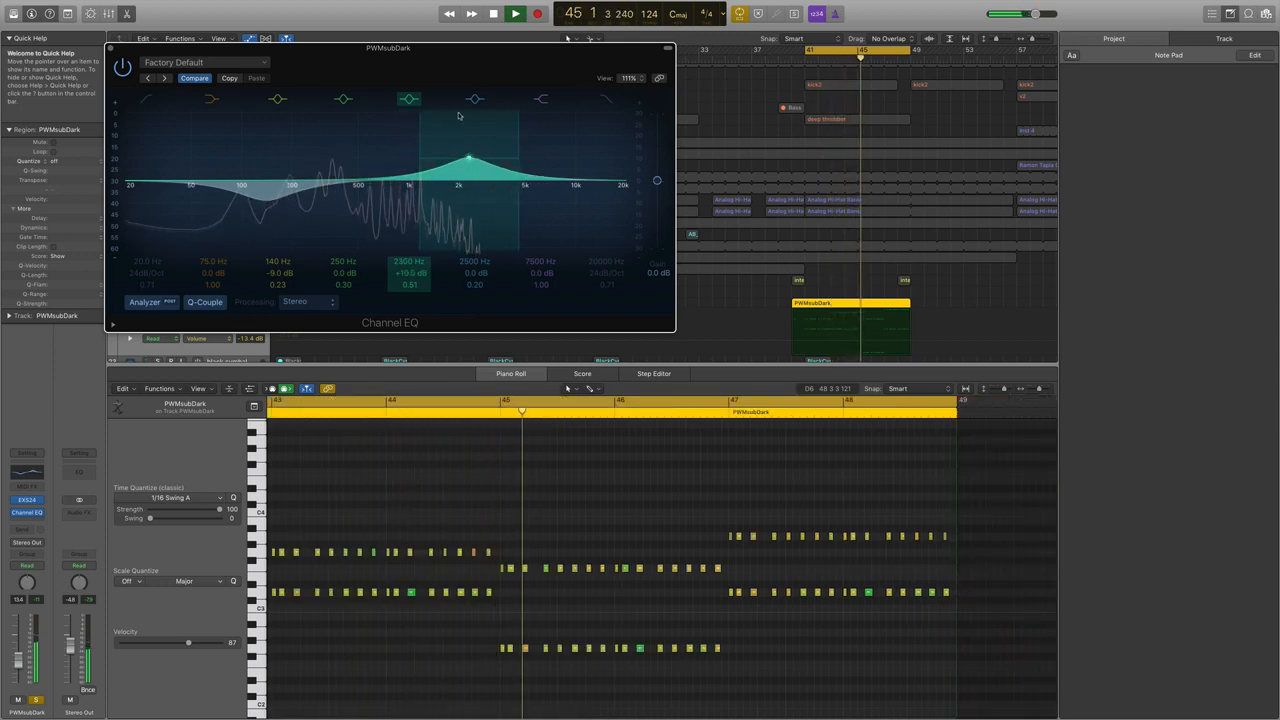
click(411, 101)
click(411, 101)
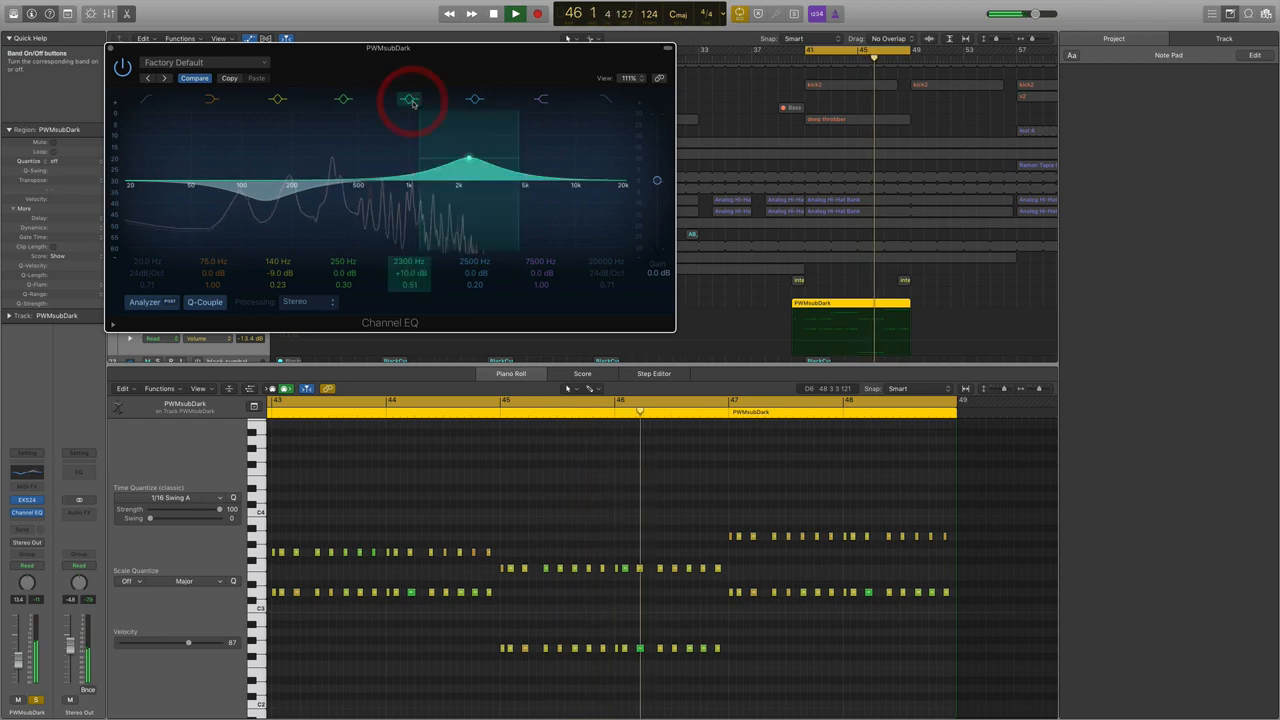
Unsolo the PWMsubDark track and trim its region to start at bar 41
drag(399, 52, 849, 415)
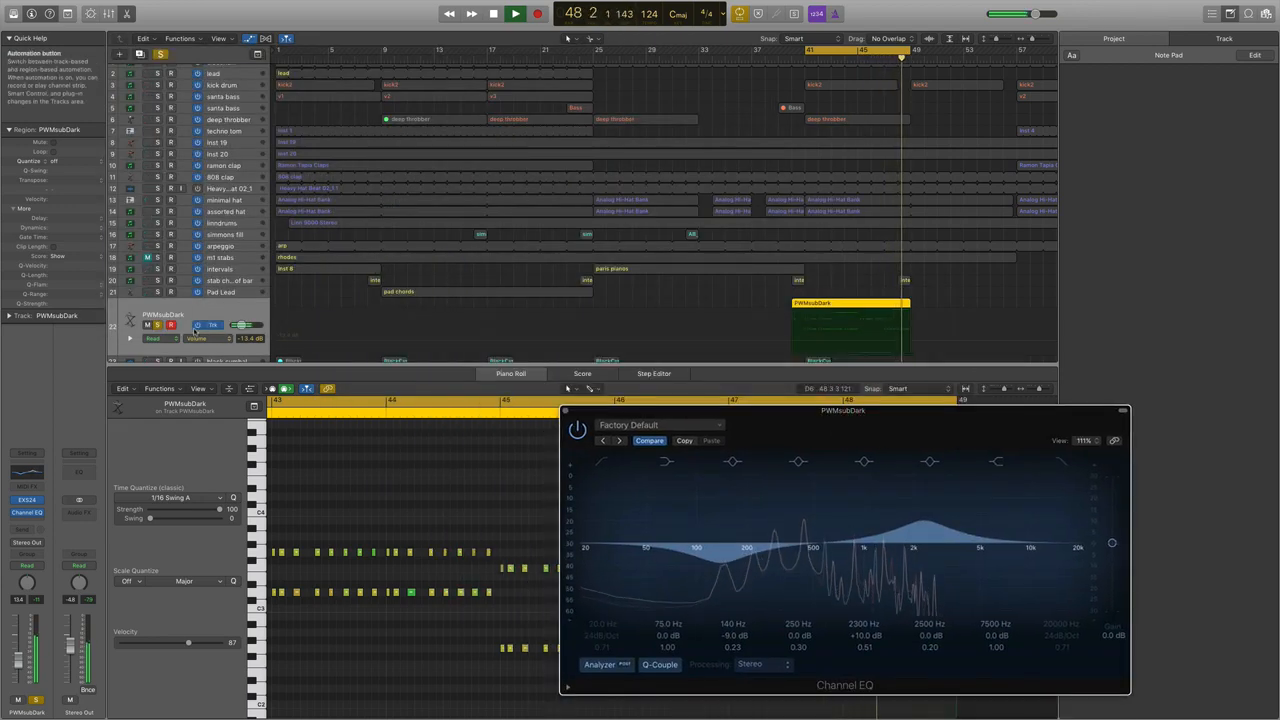
click(158, 325)
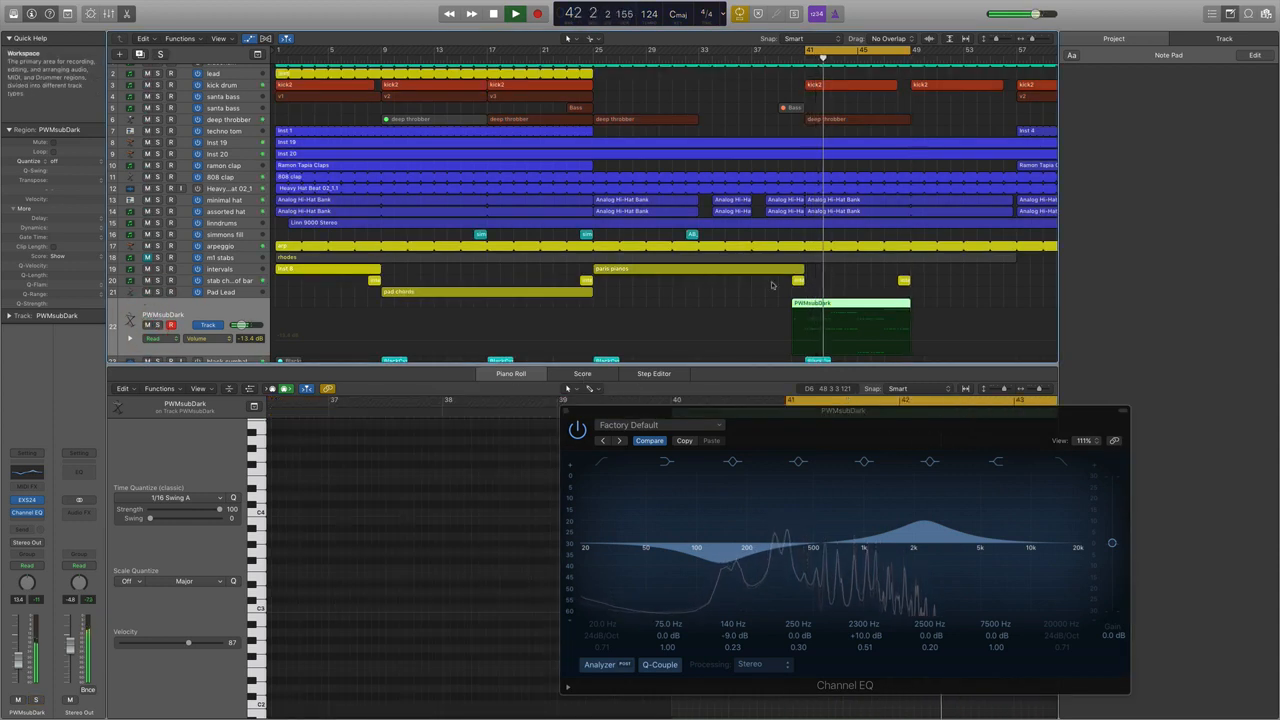
click(797, 302)
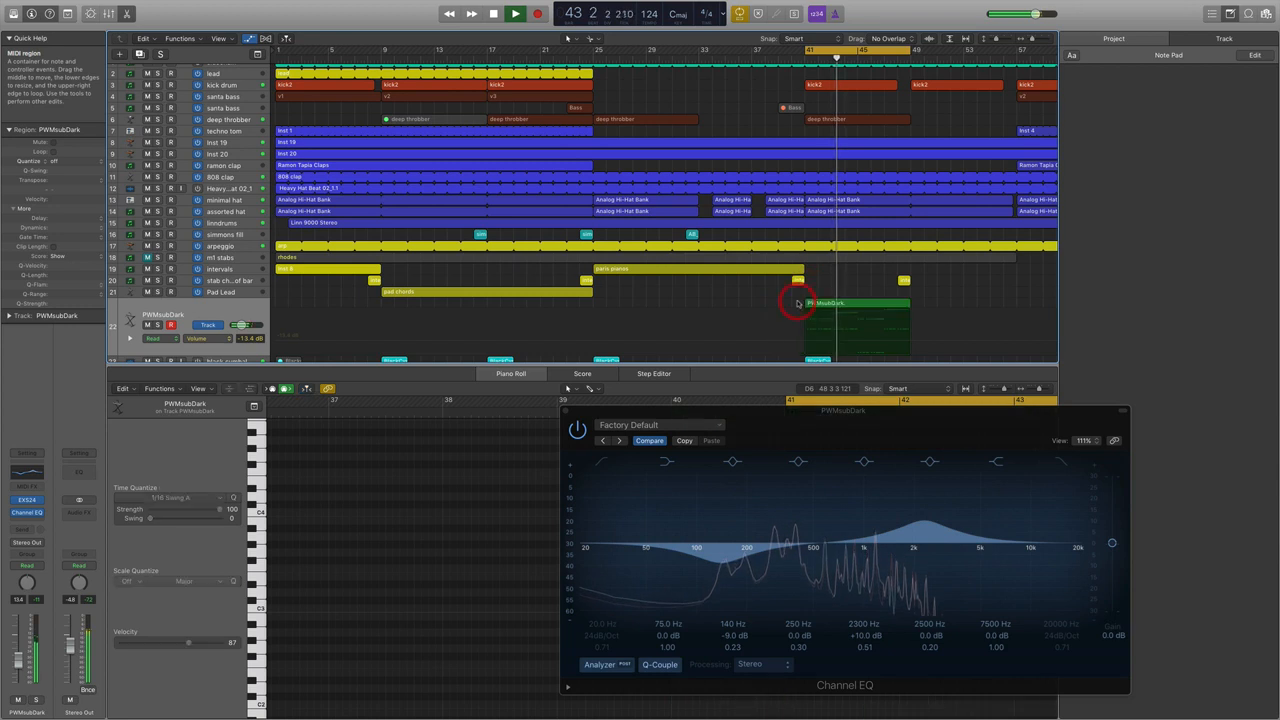
Recolor the PWMsubDark region yellow
click(827, 303)
key(alt+c)
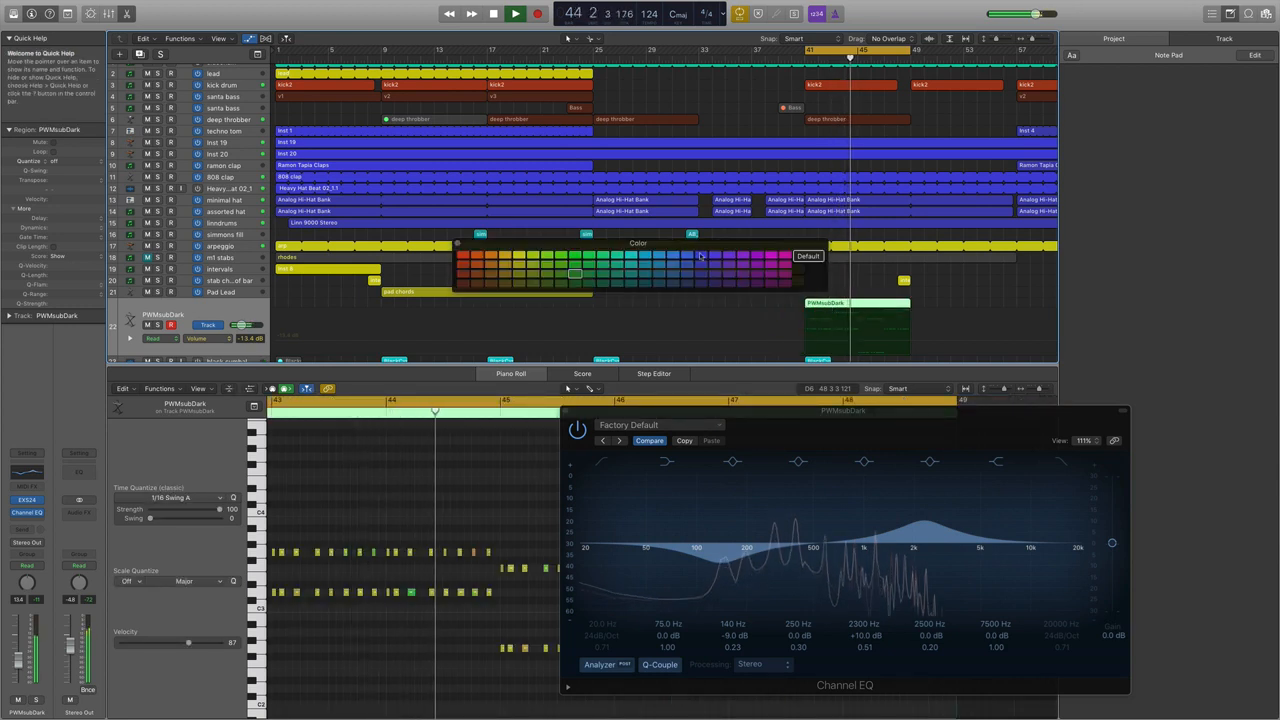
click(519, 259)
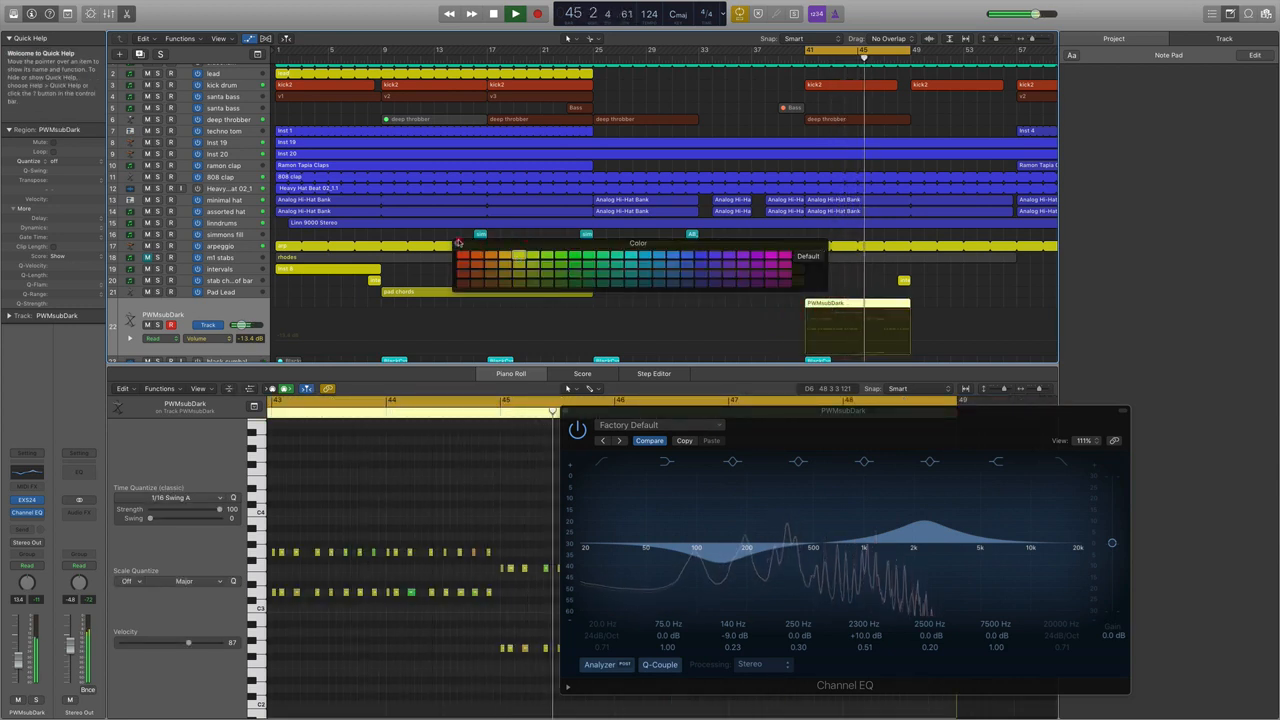
click(457, 243)
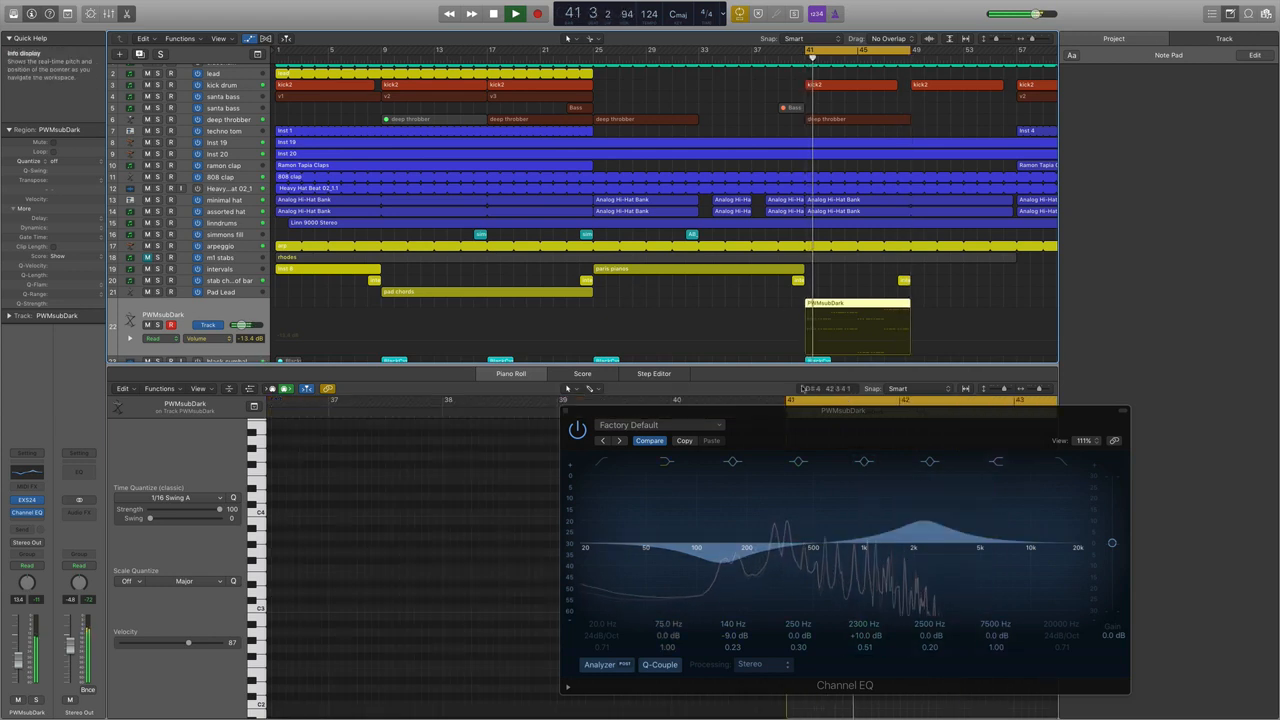
Audition the full mix and pan the PWMsubDark track to the left
key(space)
key(space)
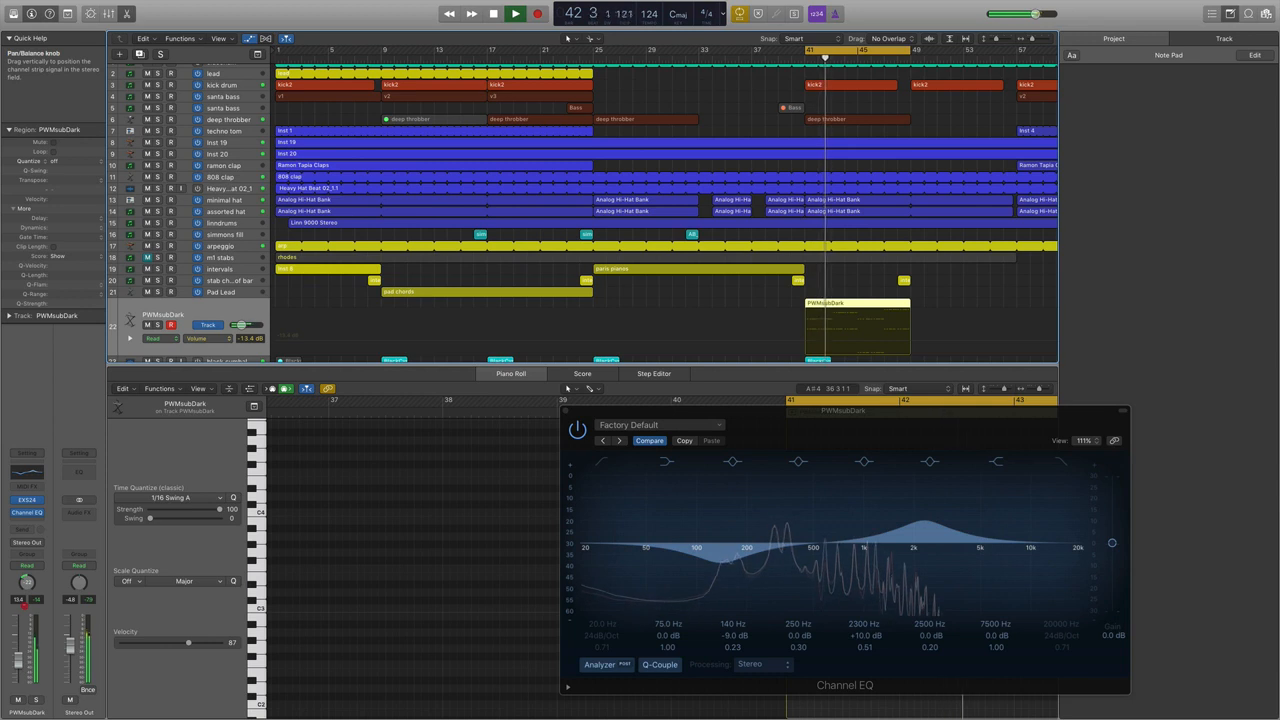
key(space)
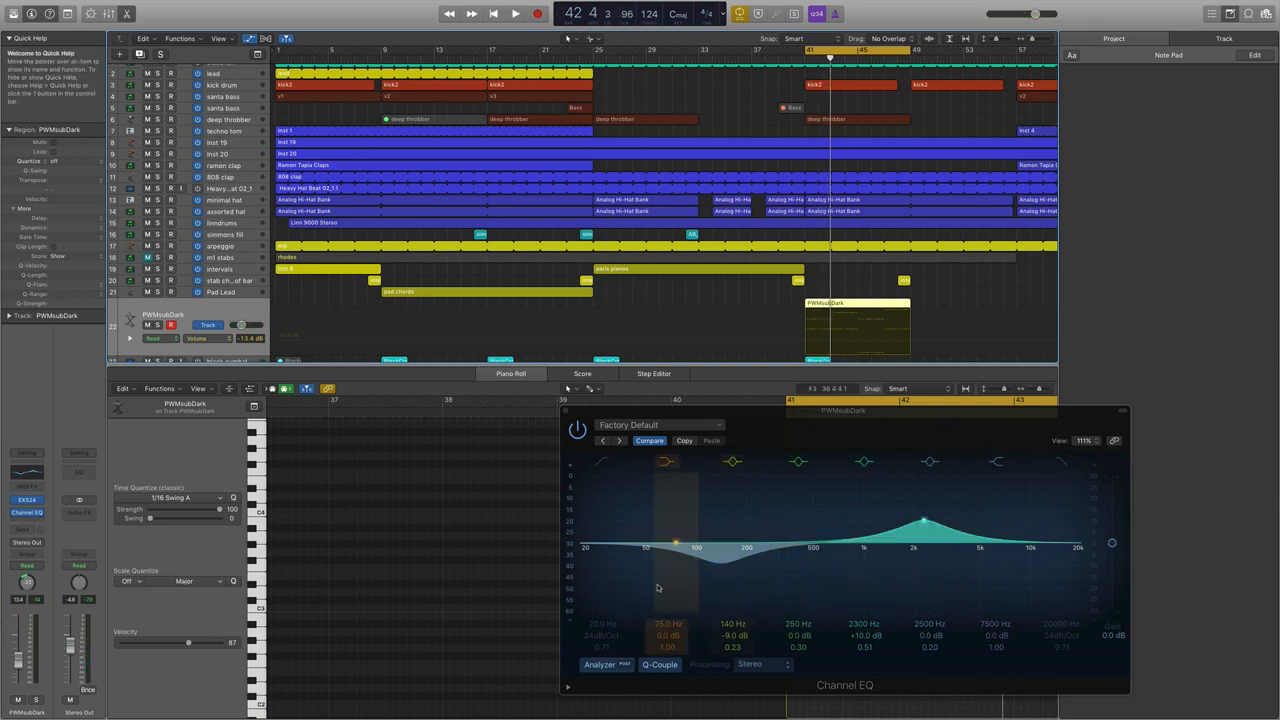
key(space)
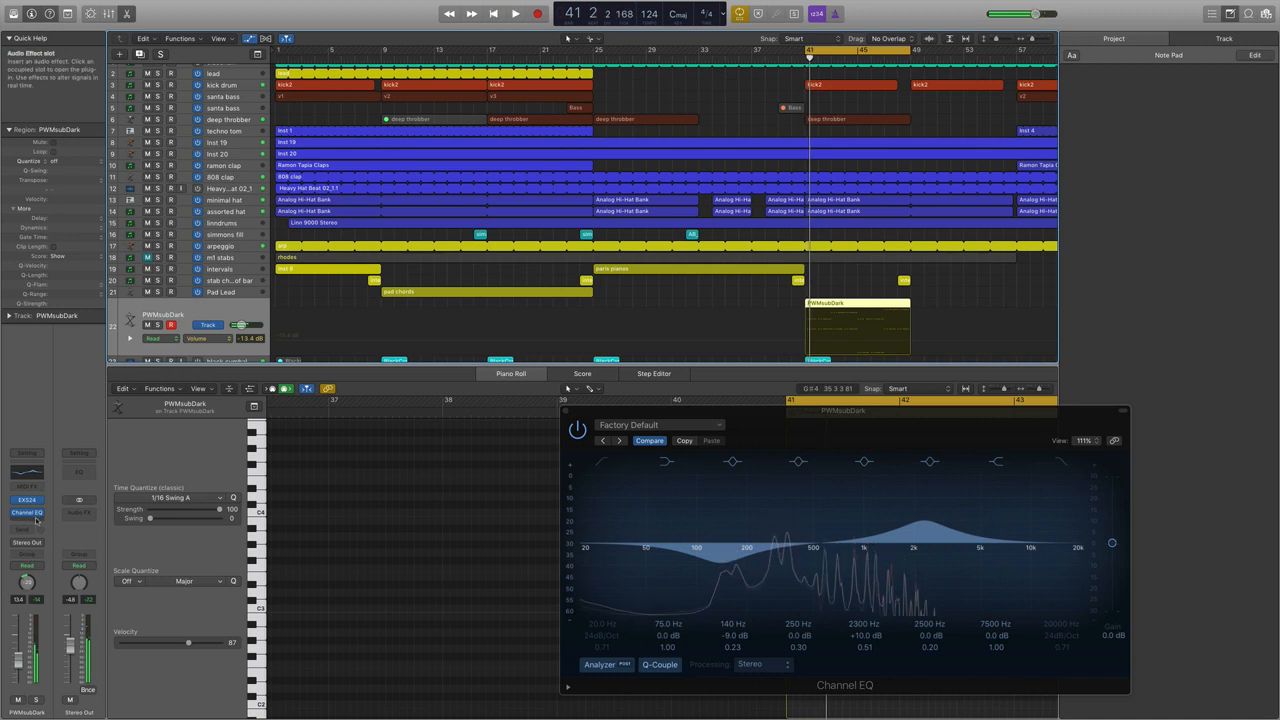
Insert a Space Designer reverb after the Channel EQ and solo the PWMsubDark track in playback
click(36, 519)
mouse_move(60, 658)
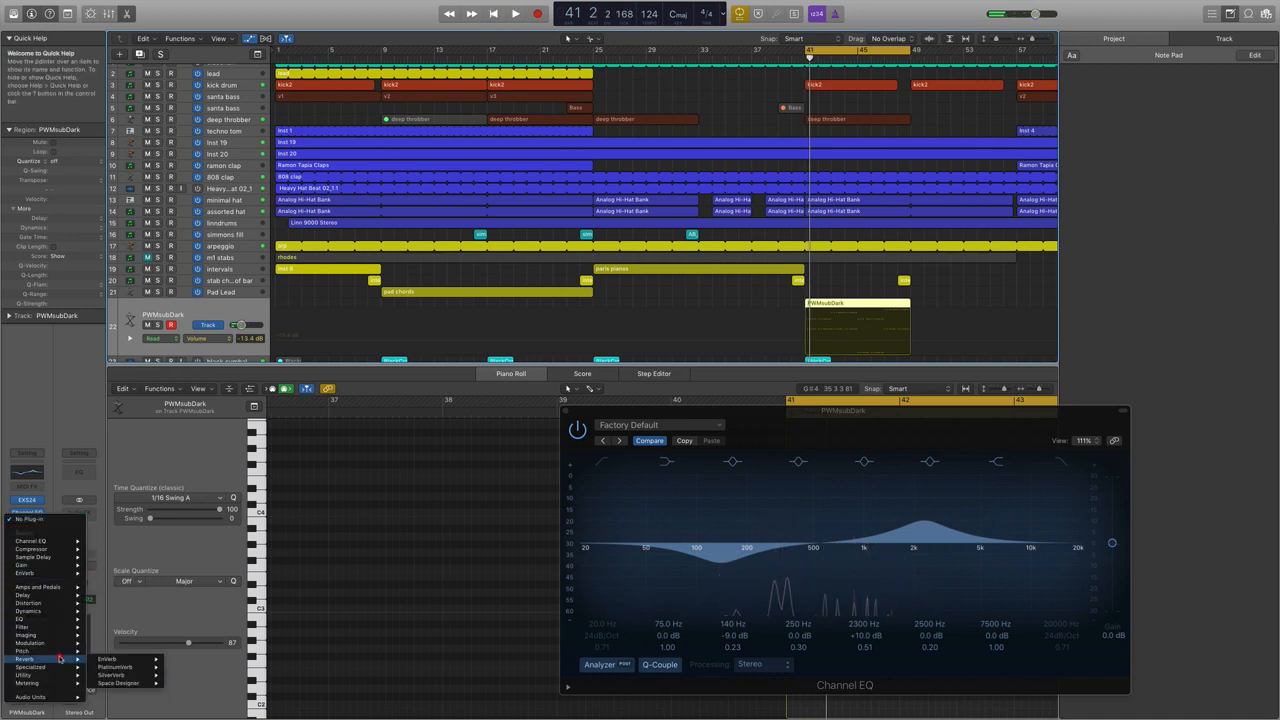
click(118, 683)
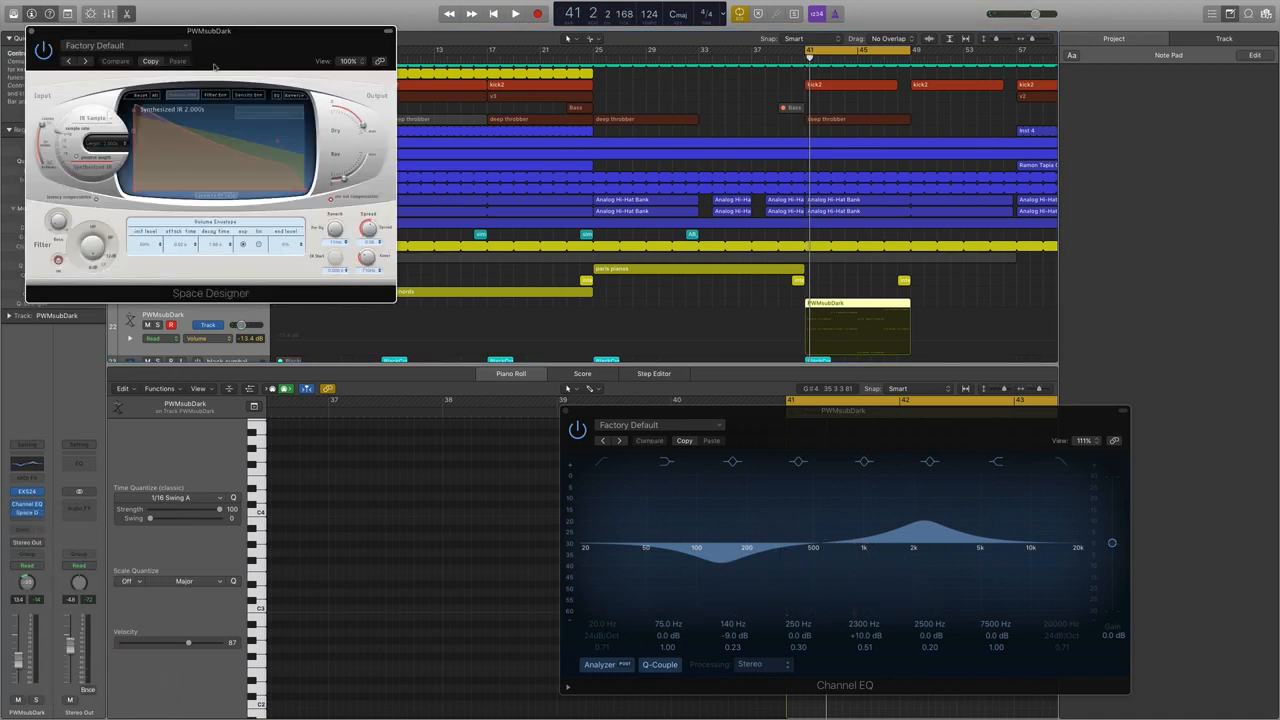
key(space)
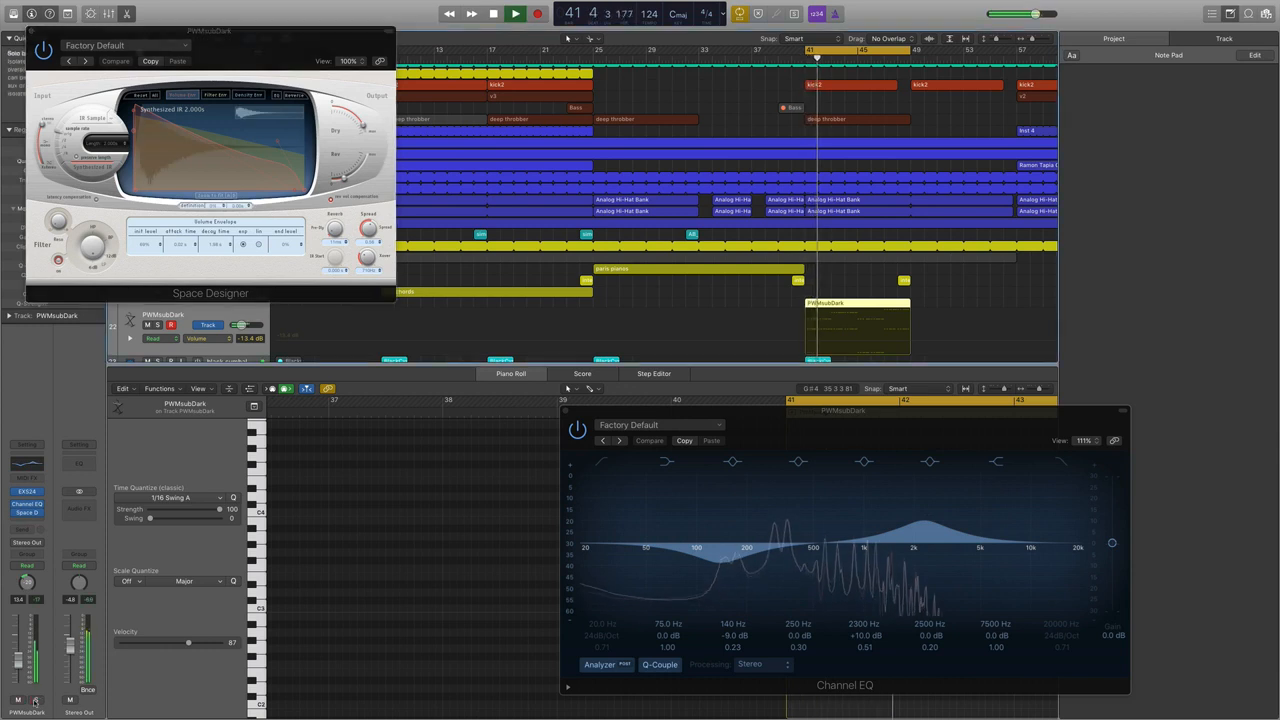
click(36, 699)
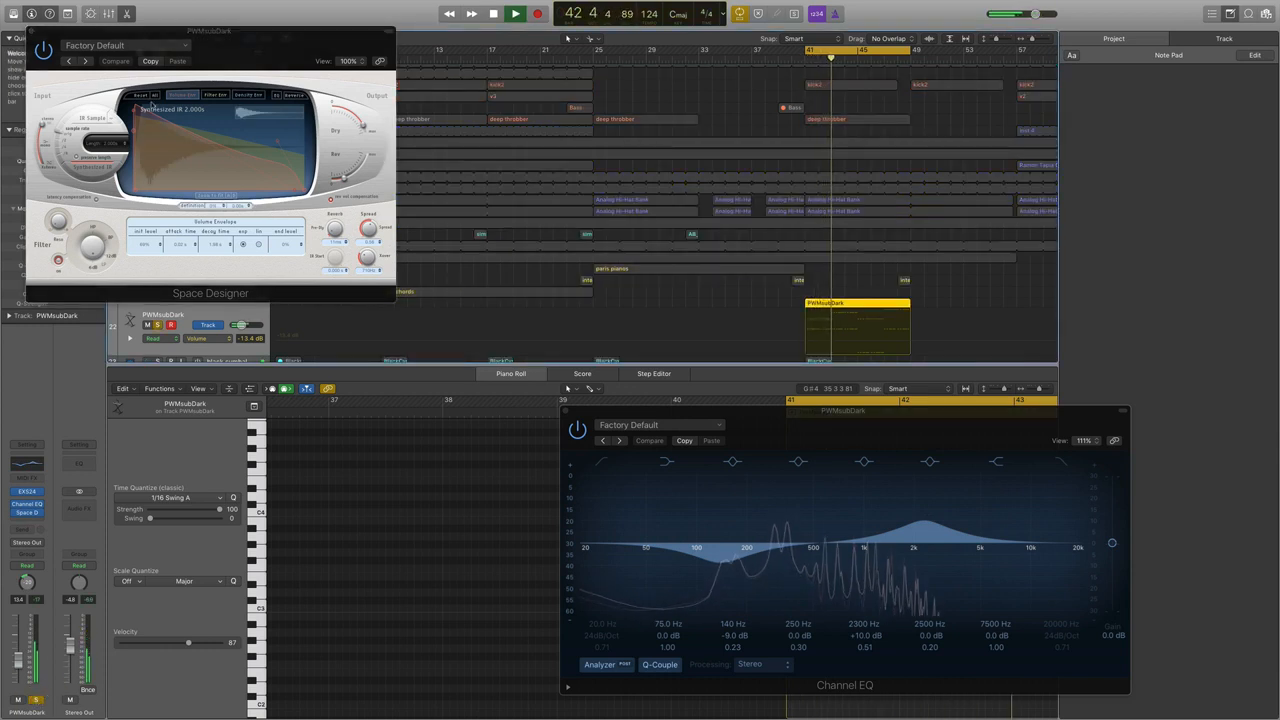
Load the 1.0s Small Hall reverb preset and set the reverb output level to about -17 dB
click(100, 45)
mouse_move(155, 273)
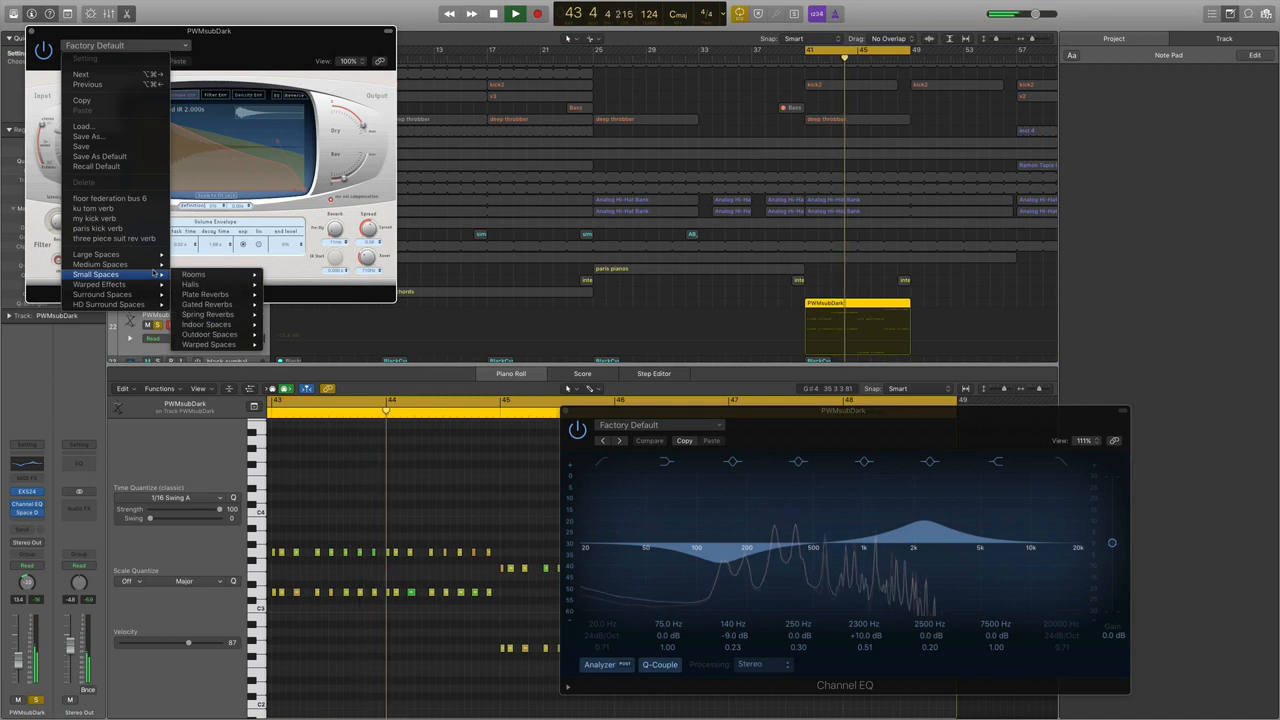
mouse_move(205, 294)
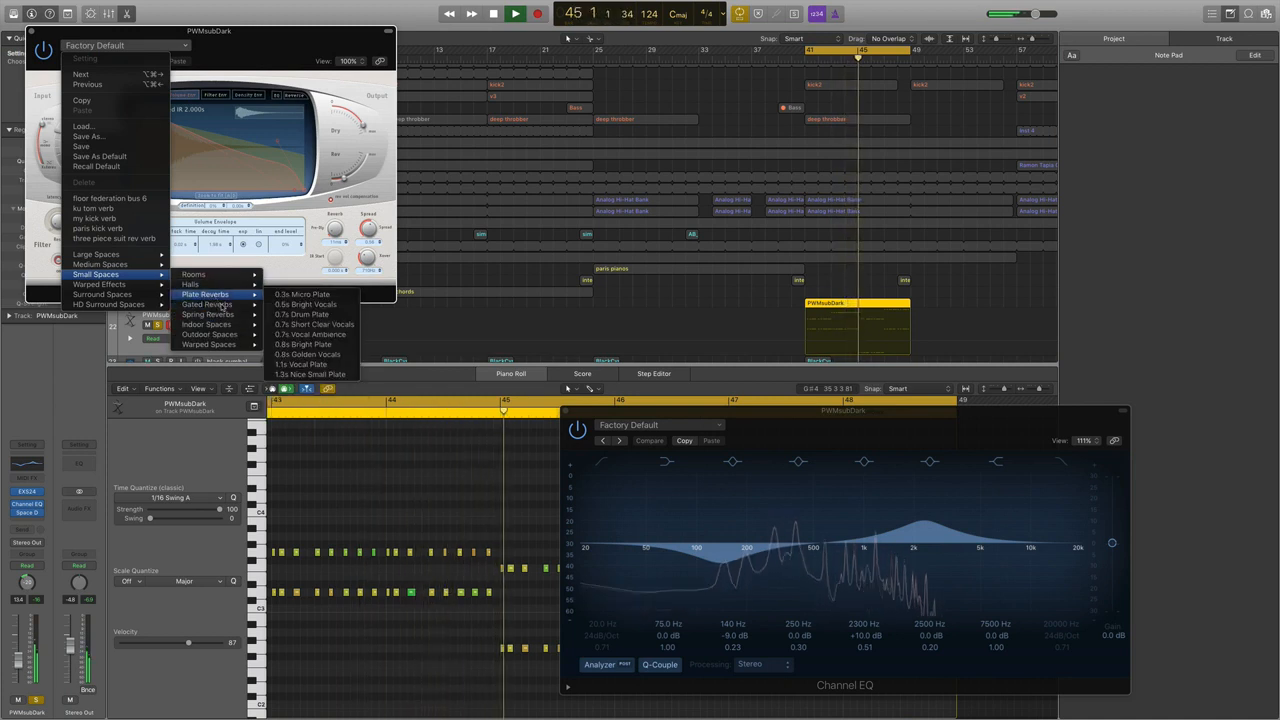
mouse_move(226, 327)
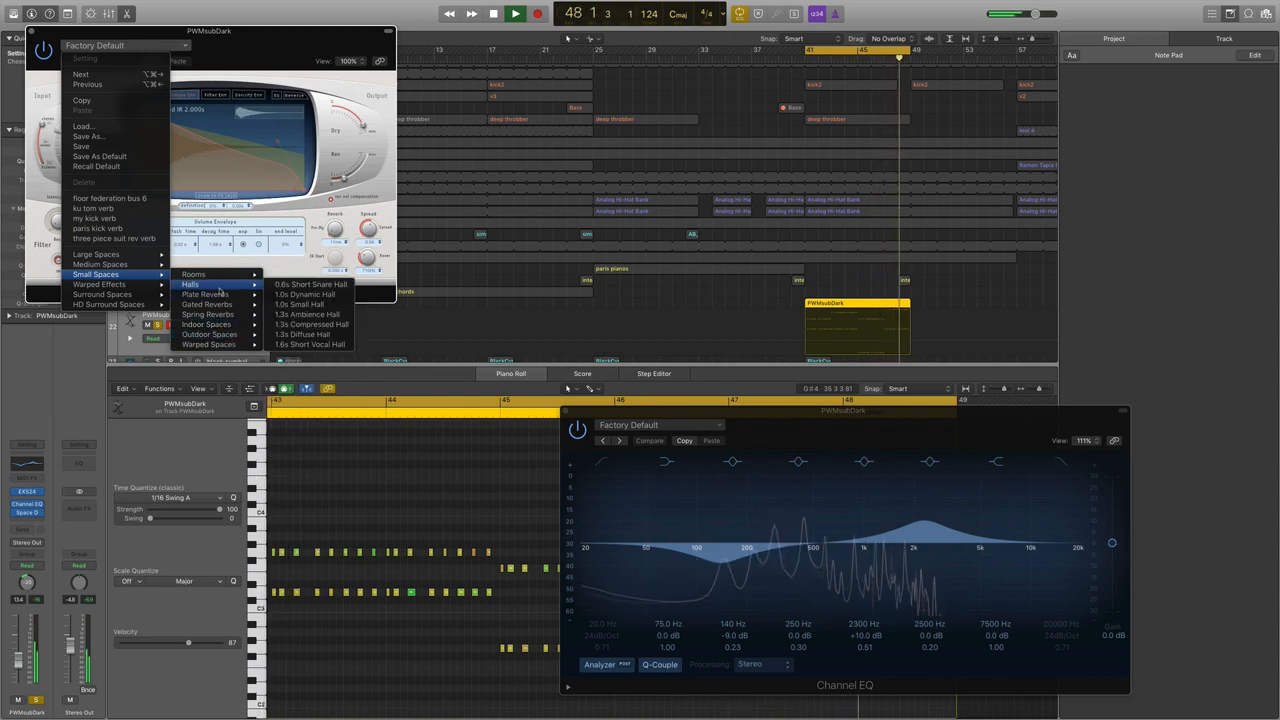
click(334, 304)
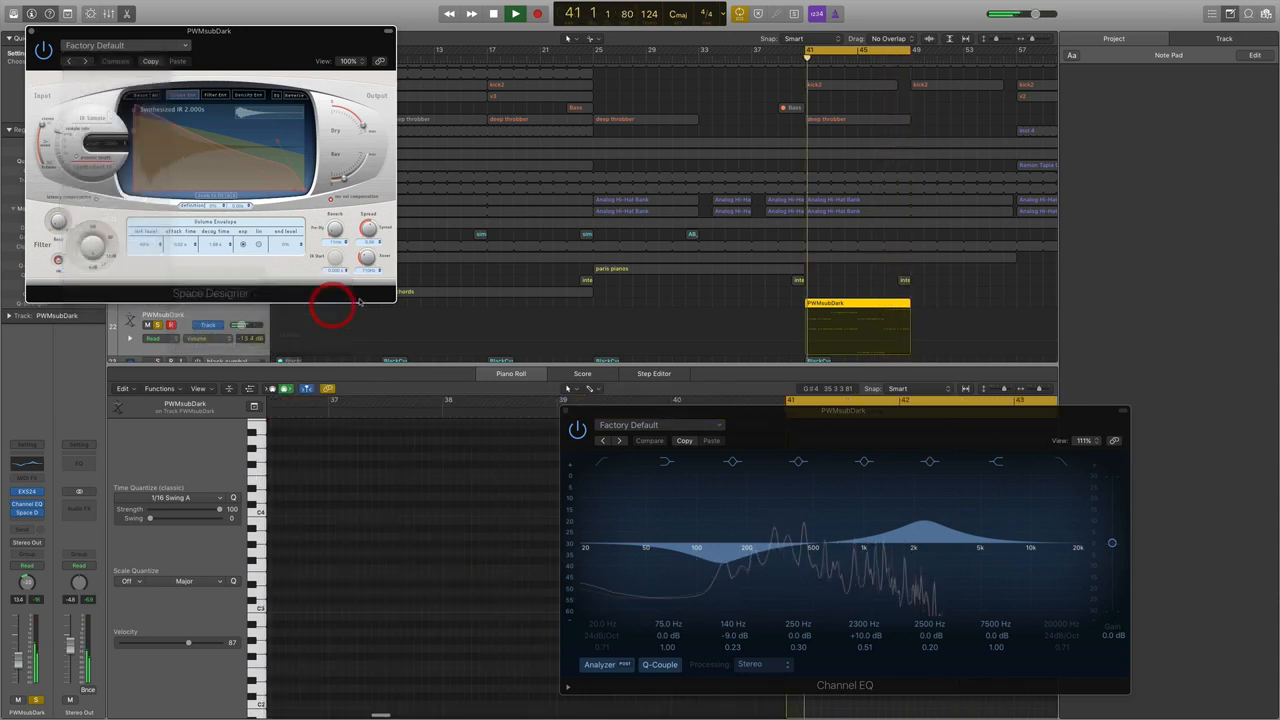
drag(352, 187, 353, 181)
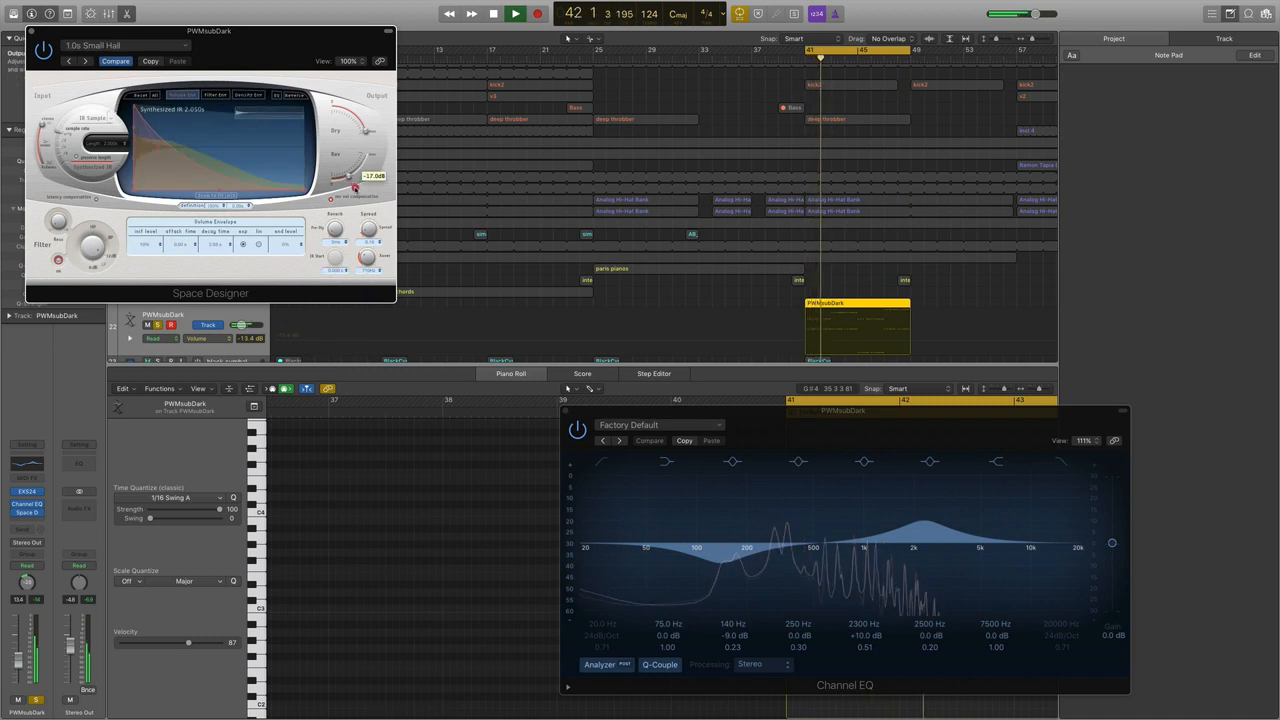
click(31, 31)
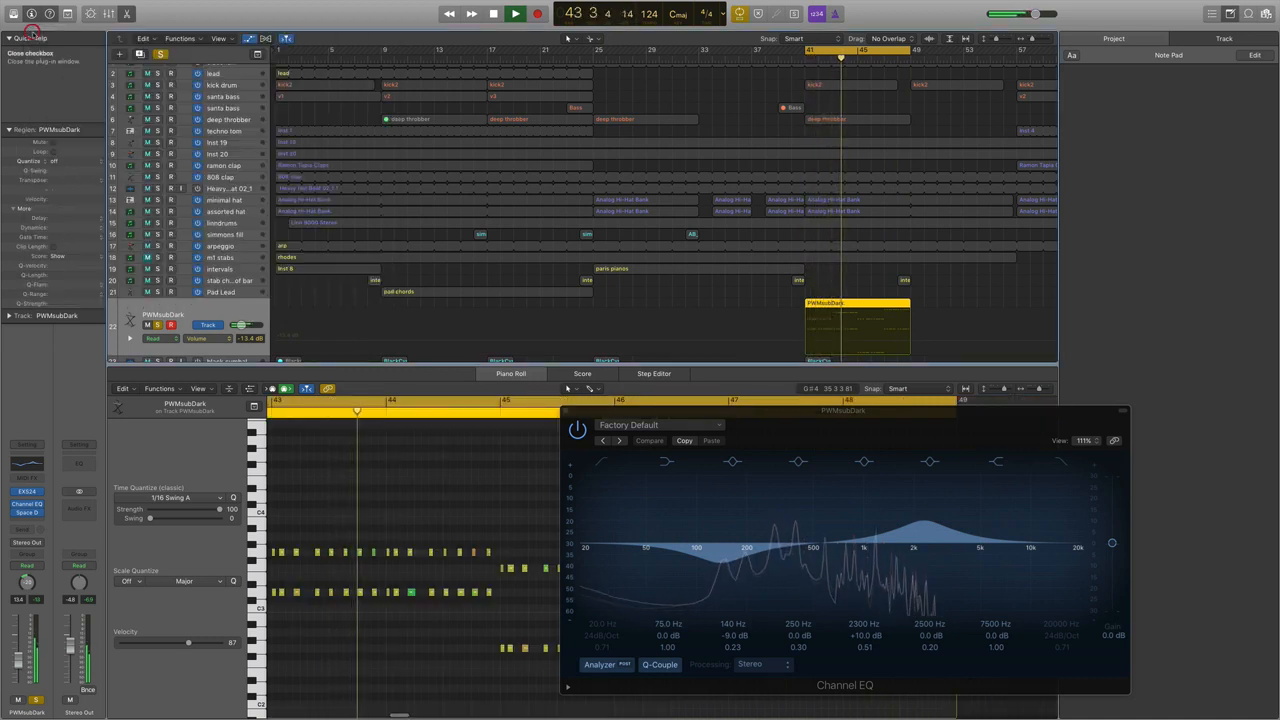
Unsolo the PWMsubDark track and lower its volume to -14.4 dB in the mix
click(36, 699)
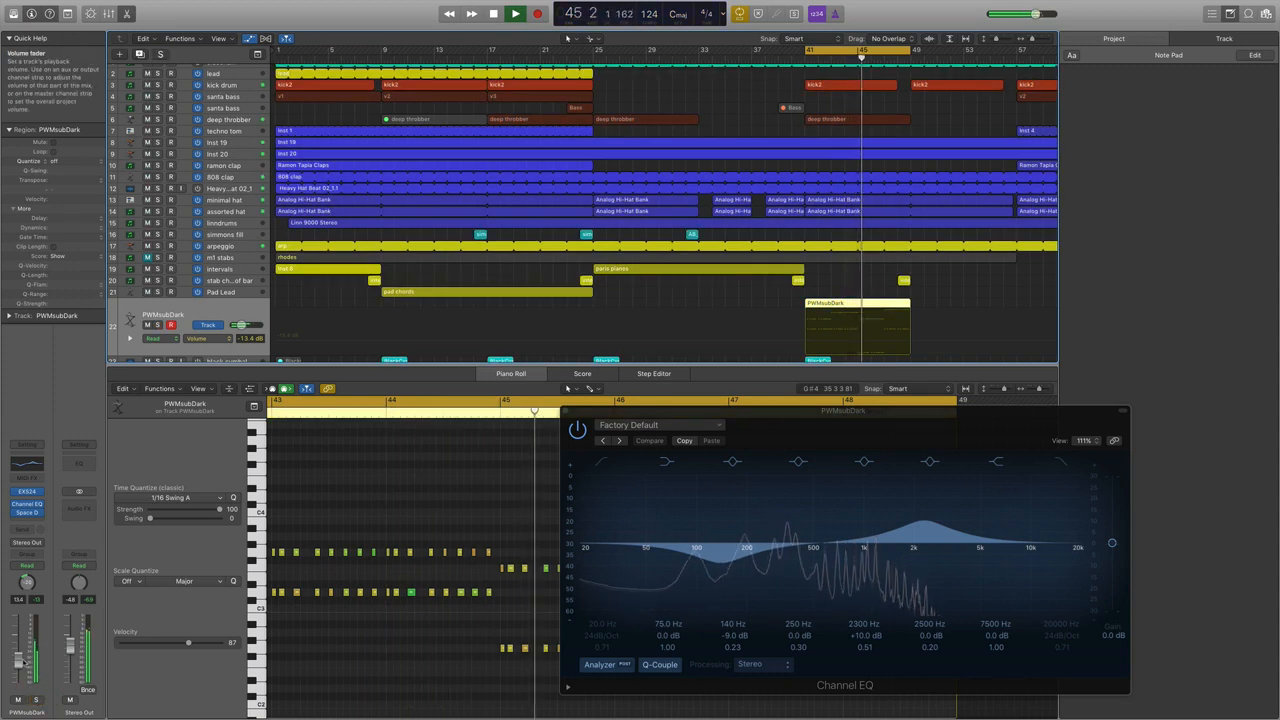
drag(27, 659, 27, 664)
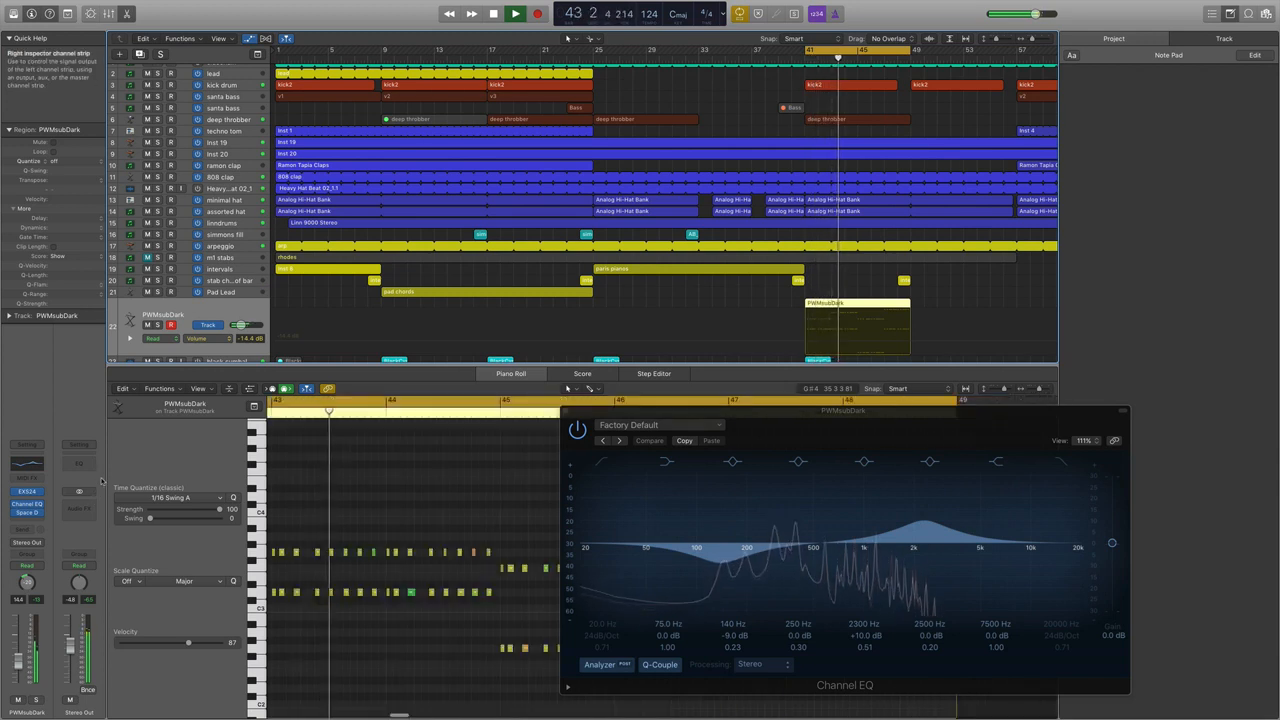
Insert a Compressor after Space Designer on the PWMsubDark track and set its side chain to Bus 1
click(42, 520)
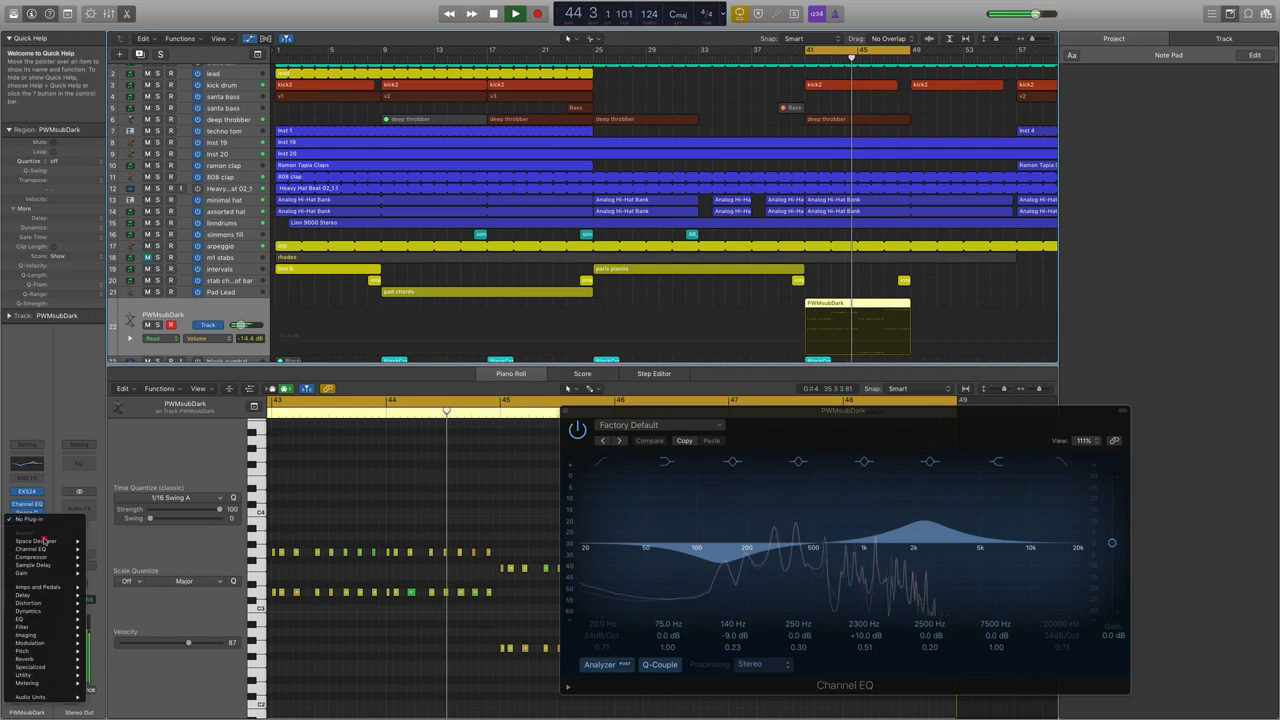
click(40, 543)
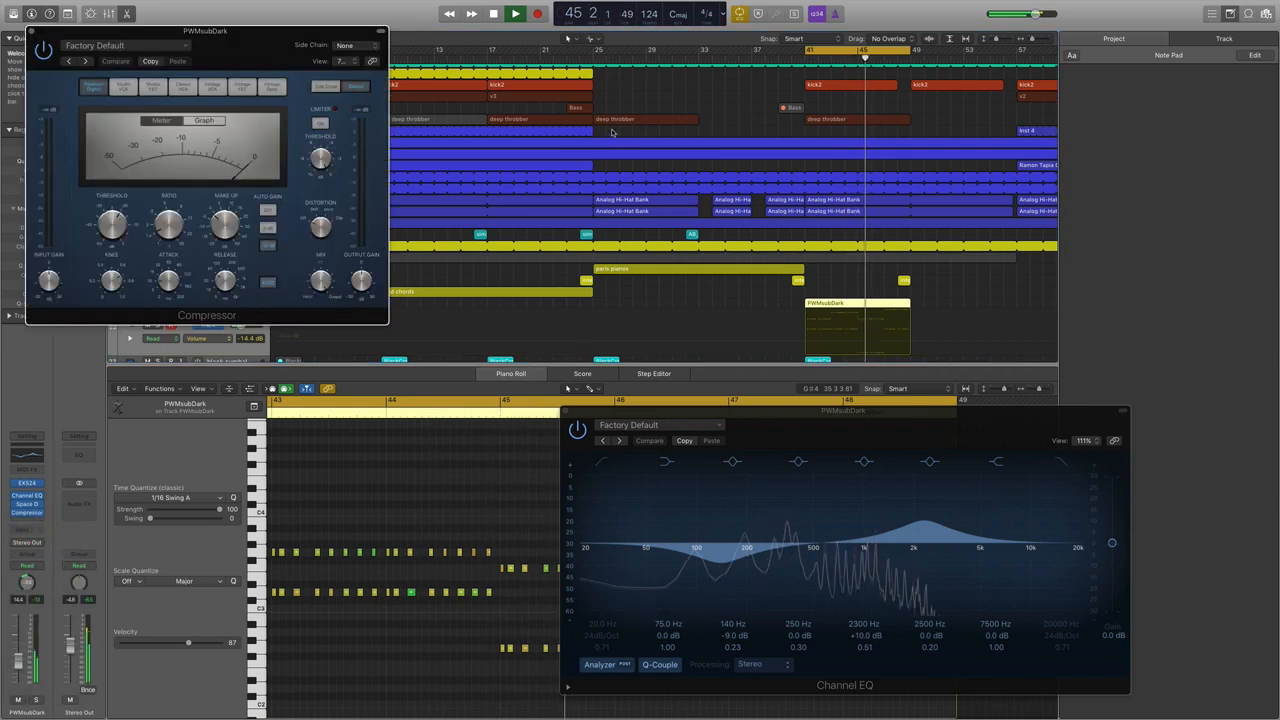
click(346, 46)
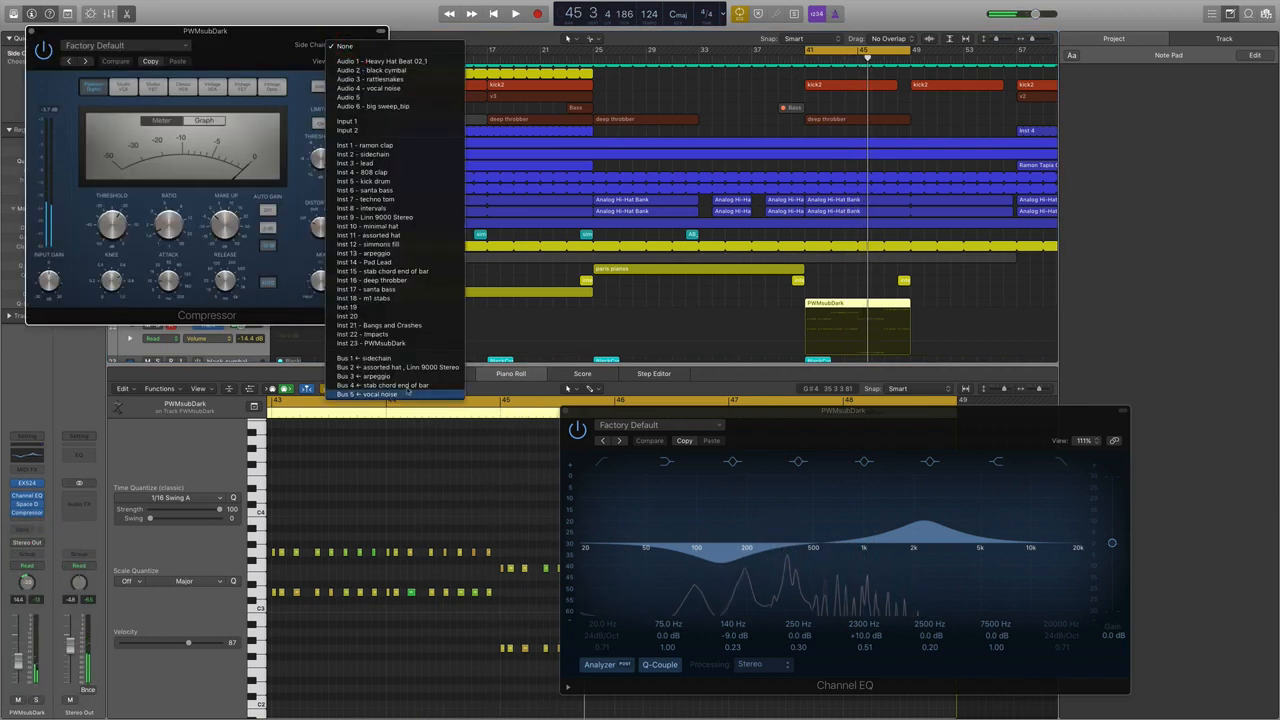
click(410, 358)
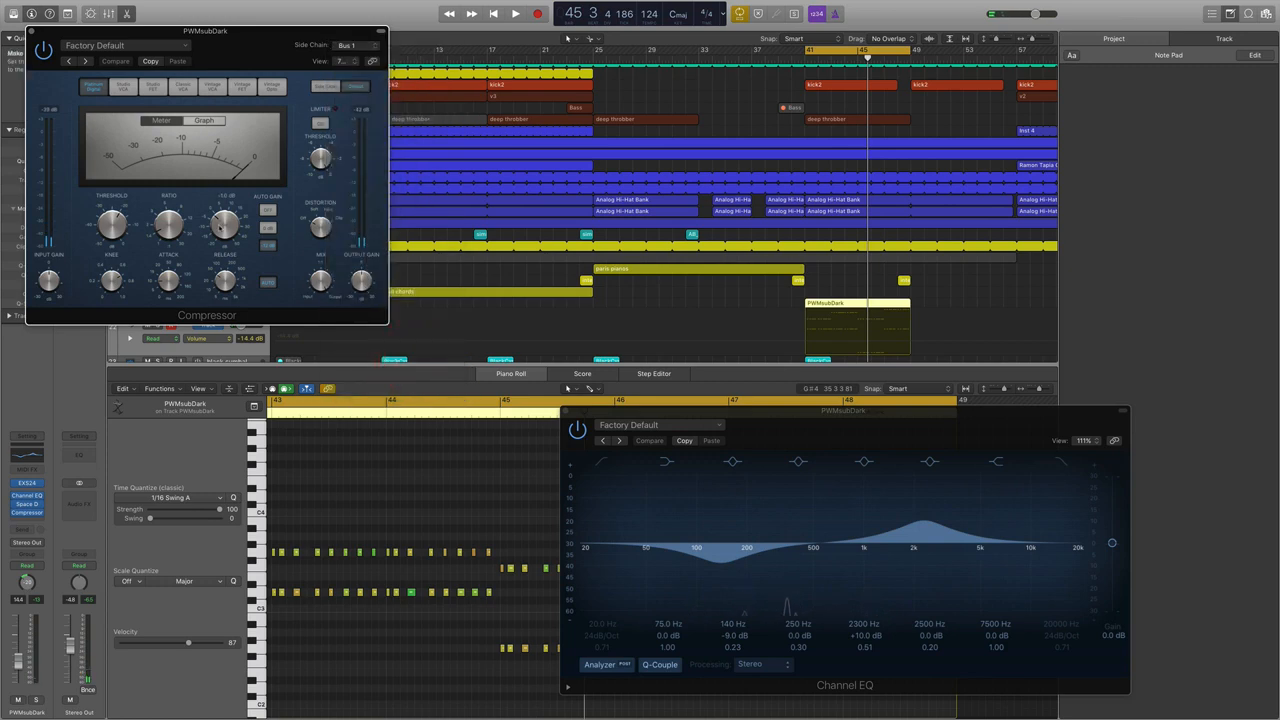
Adjust the Compressor's make-up gain, threshold and release during full-mix playback, with the EXS24 window open
key(space)
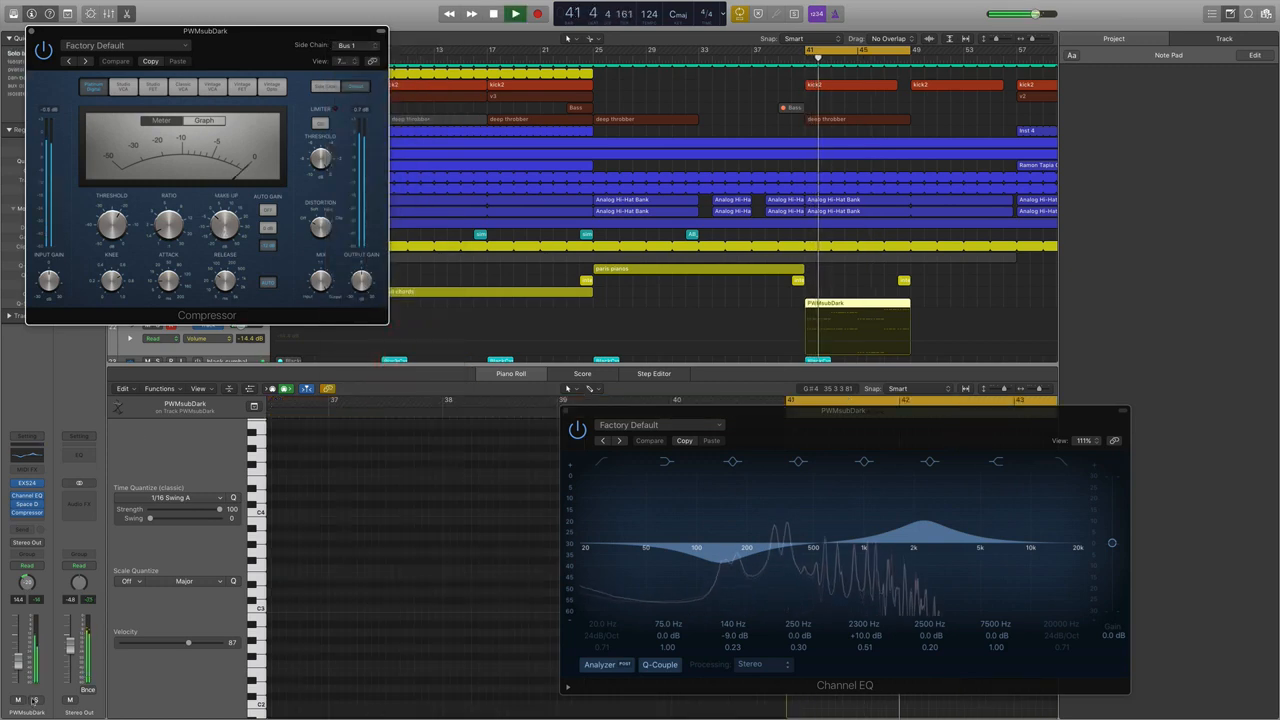
drag(370, 30, 1010, 80)
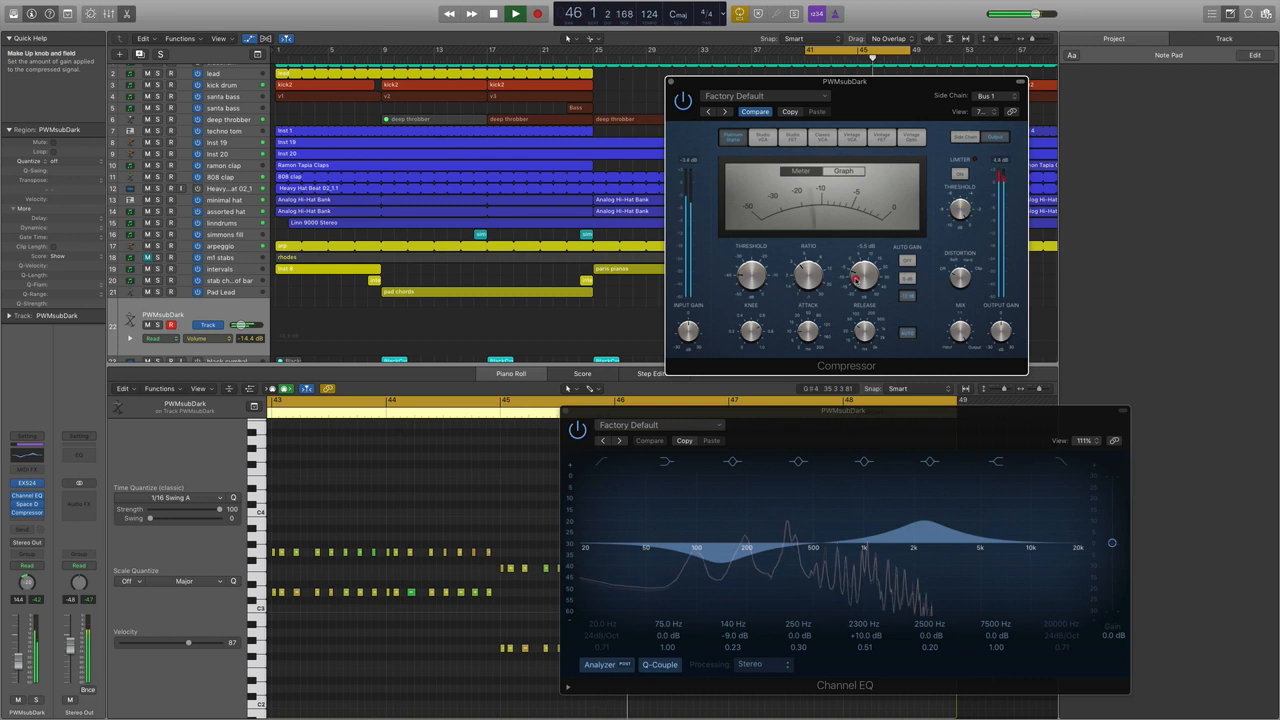
click(29, 483)
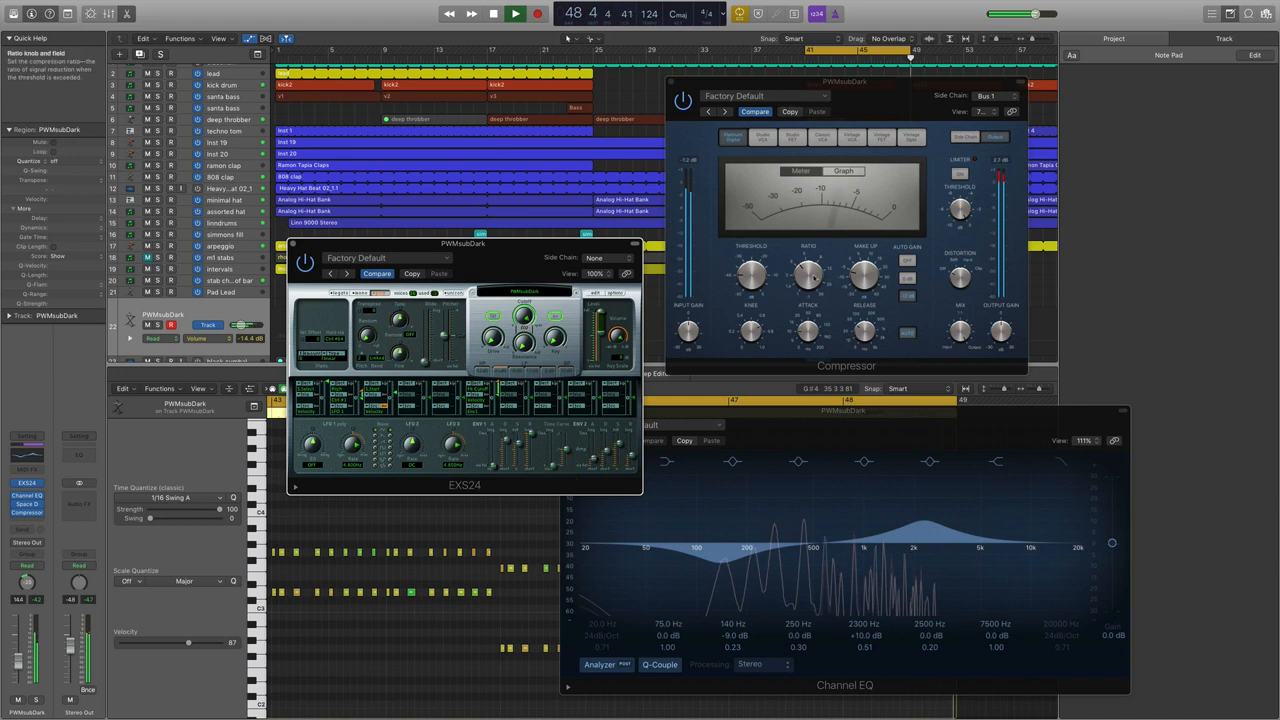
click(866, 275)
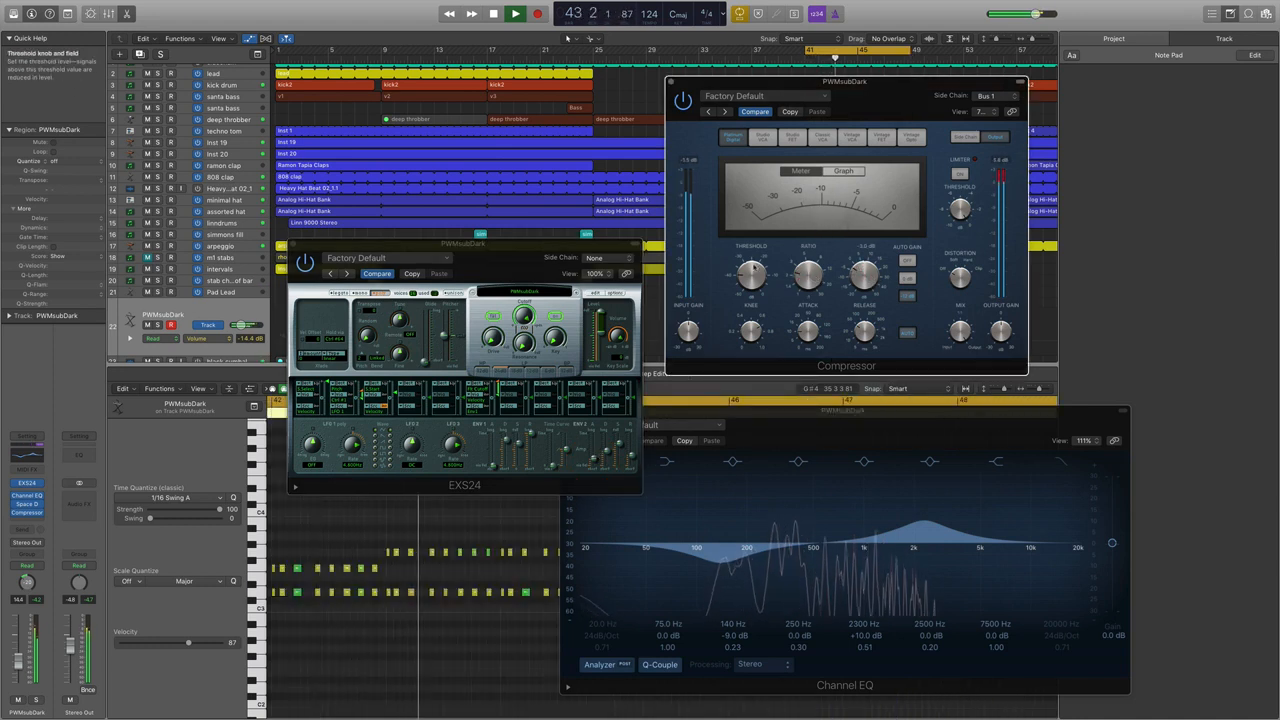
click(750, 273)
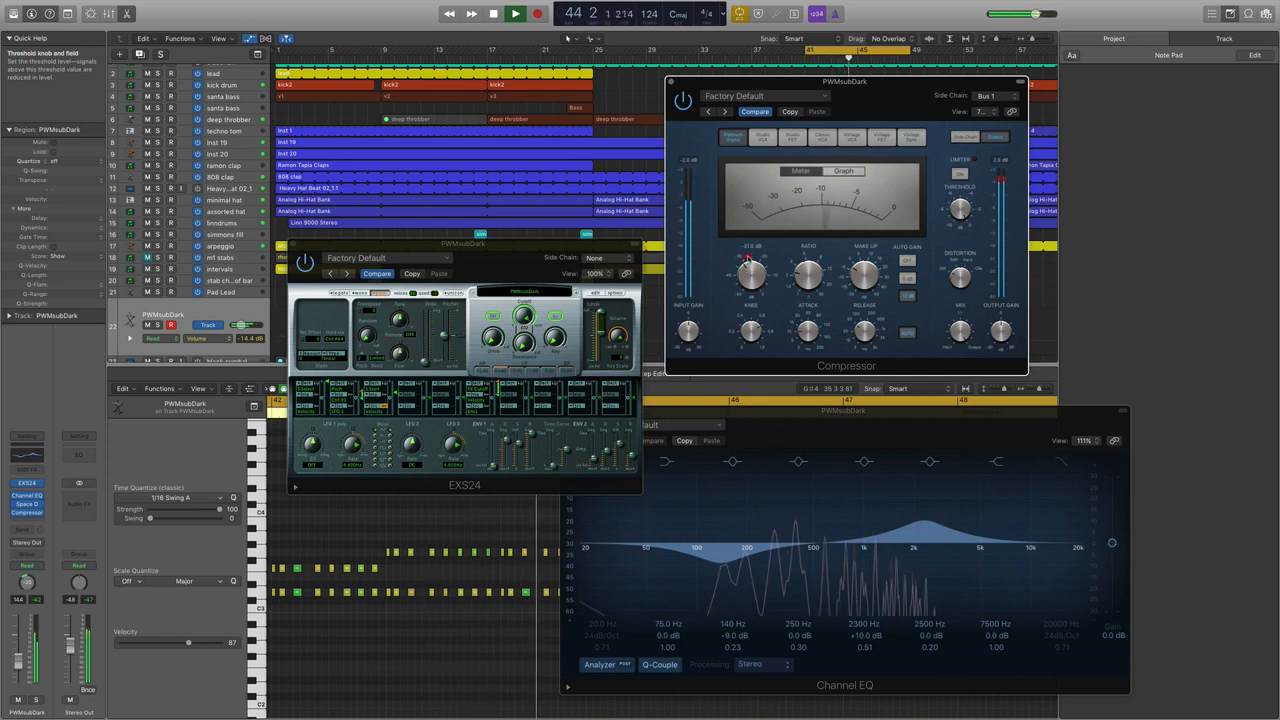
click(866, 330)
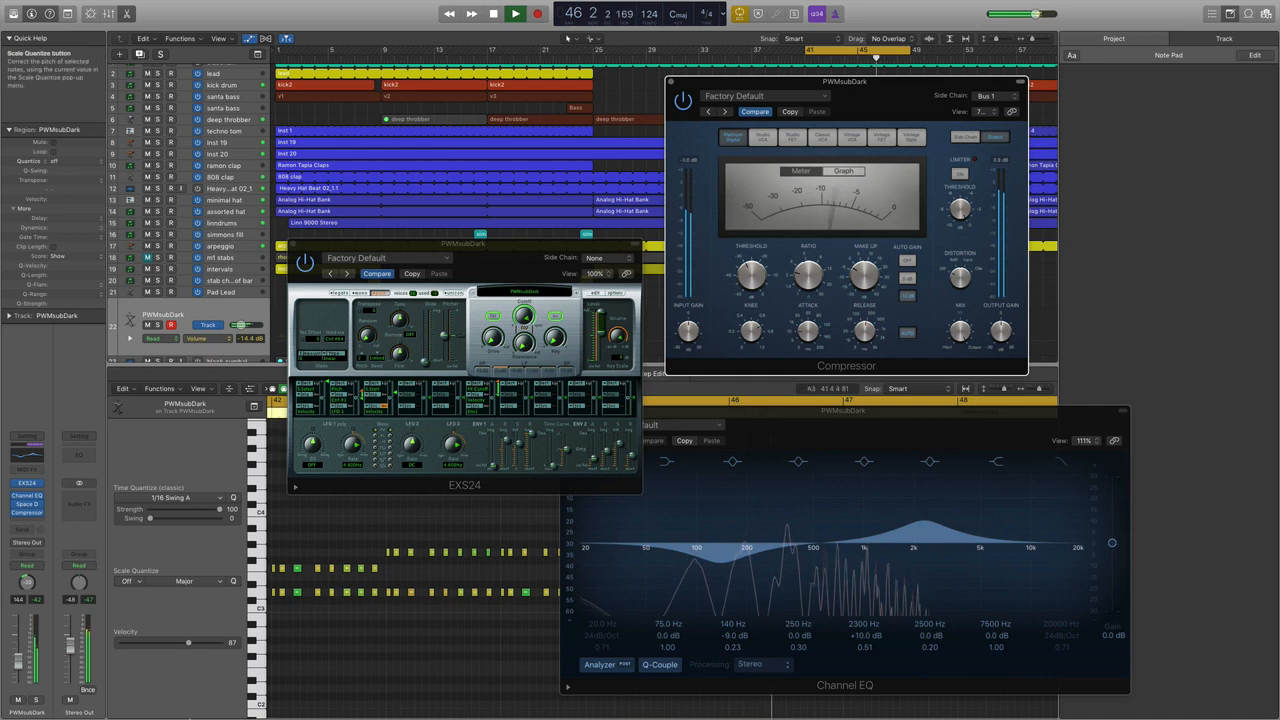
Solo the PWMsubDark track and insert a Stereo Delay after the Compressor
key(s)
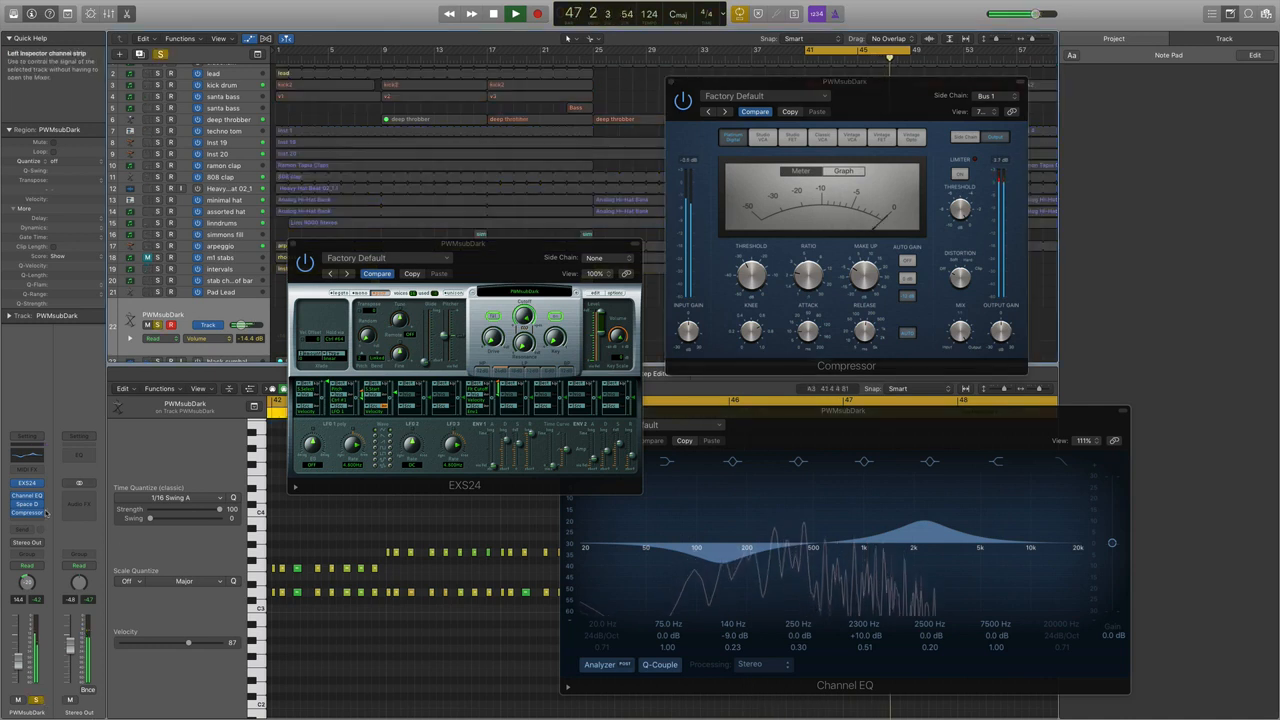
click(42, 521)
mouse_move(62, 614)
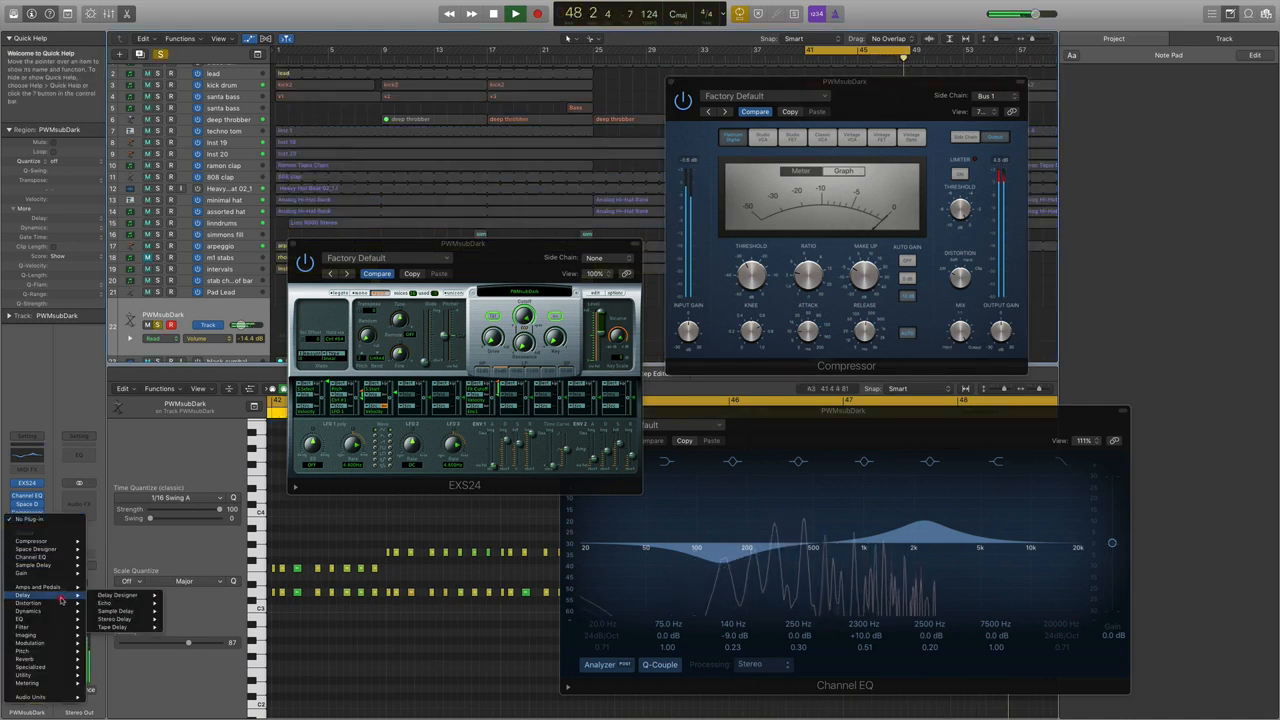
mouse_move(40, 595)
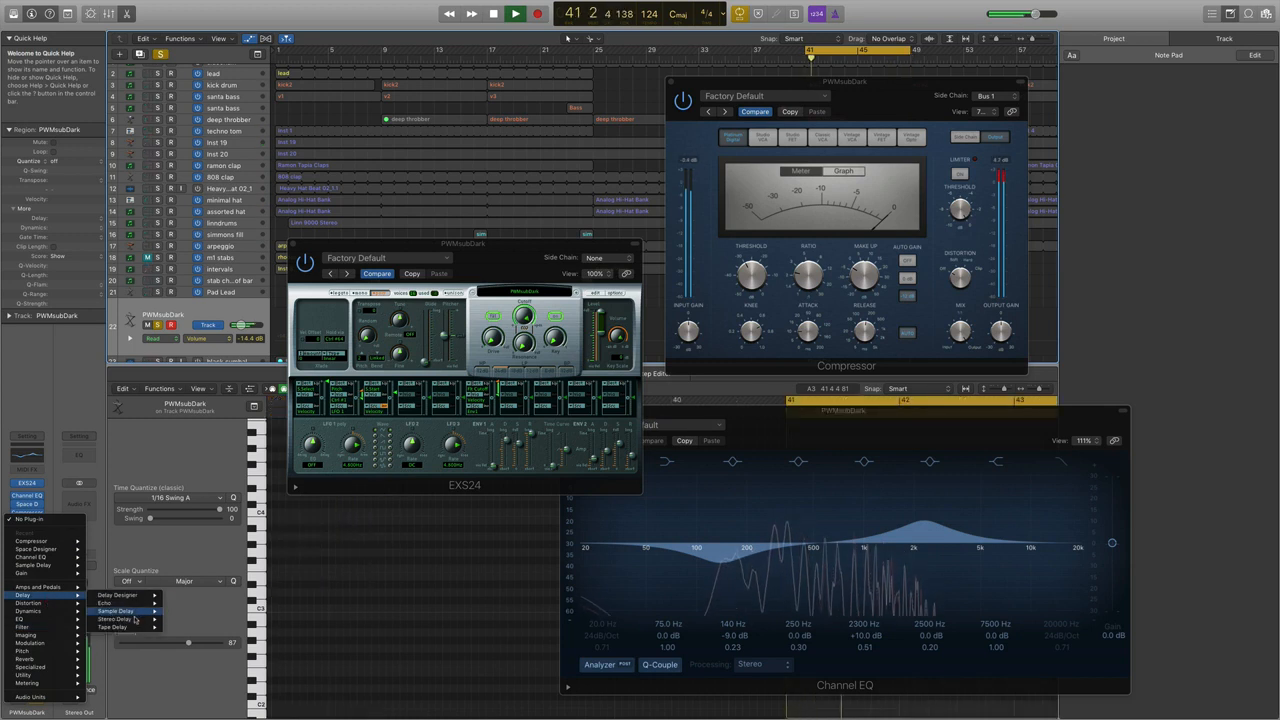
mouse_move(135, 620)
click(185, 620)
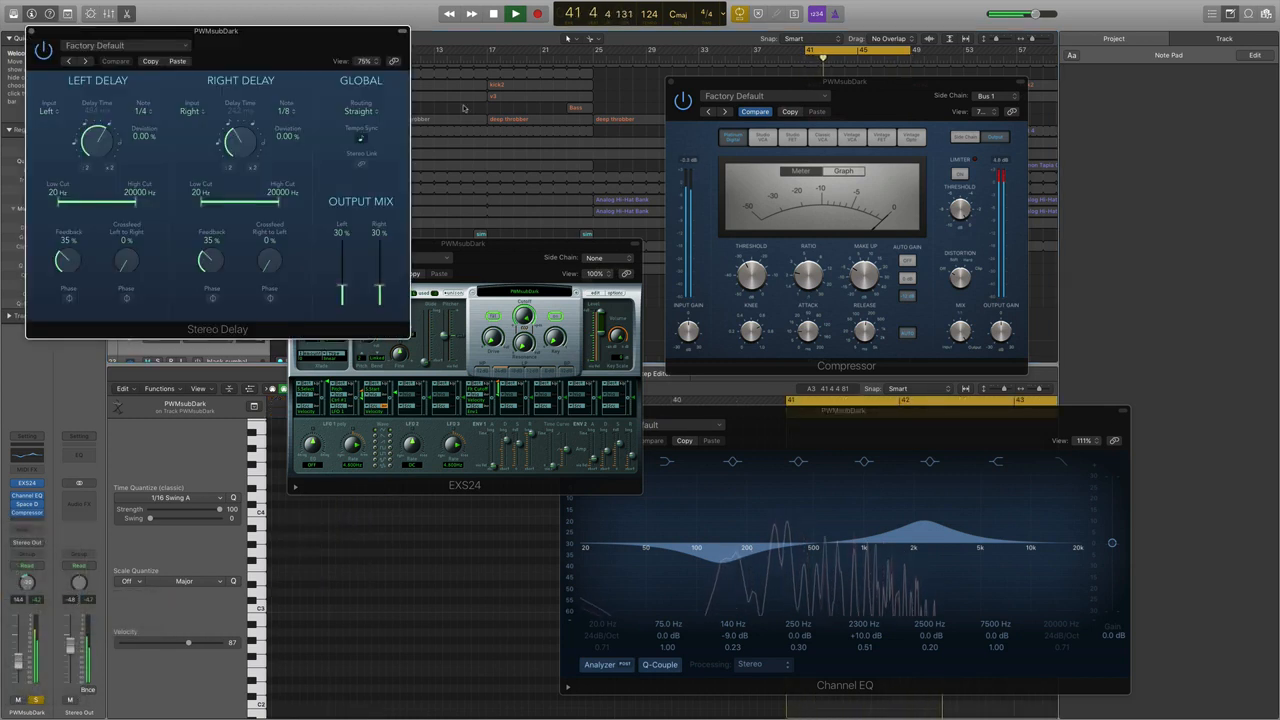
Set the Stereo Delay's cuts to 290 and 5600 Hz for the left delay and 310 and 5000 Hz for the right, and unsolo the track
drag(200, 202, 213, 206)
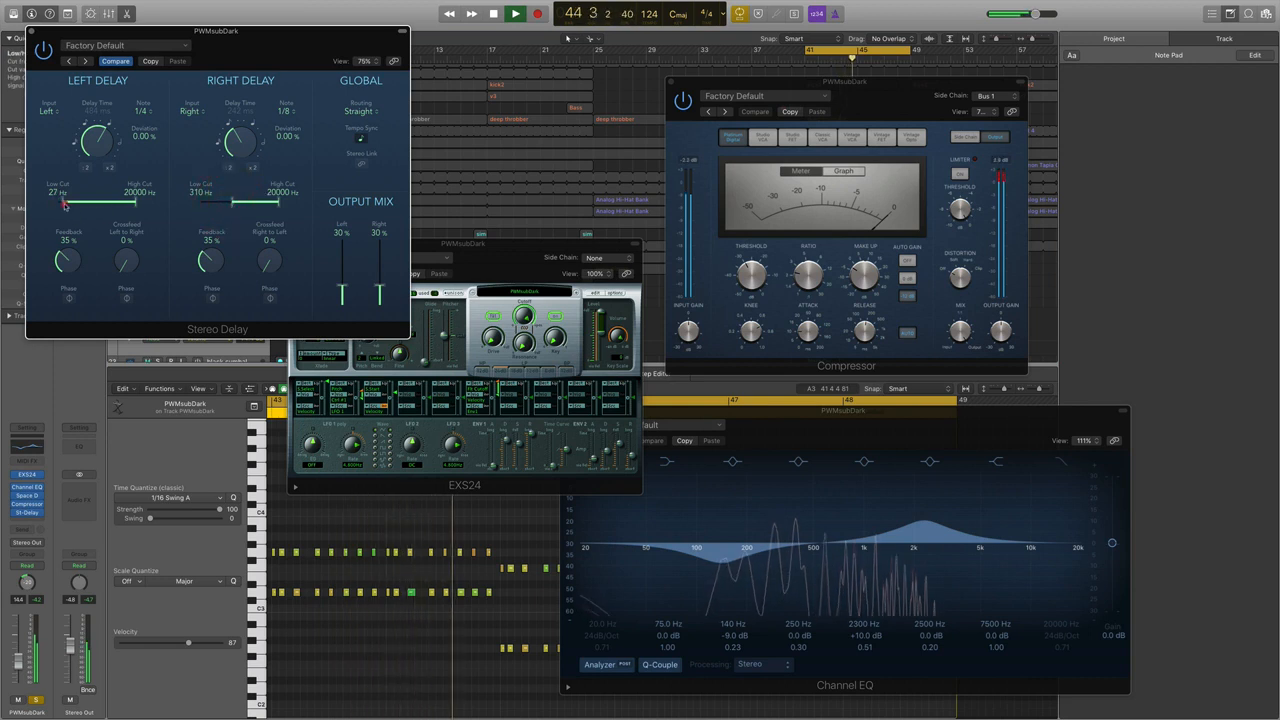
drag(82, 205, 87, 206)
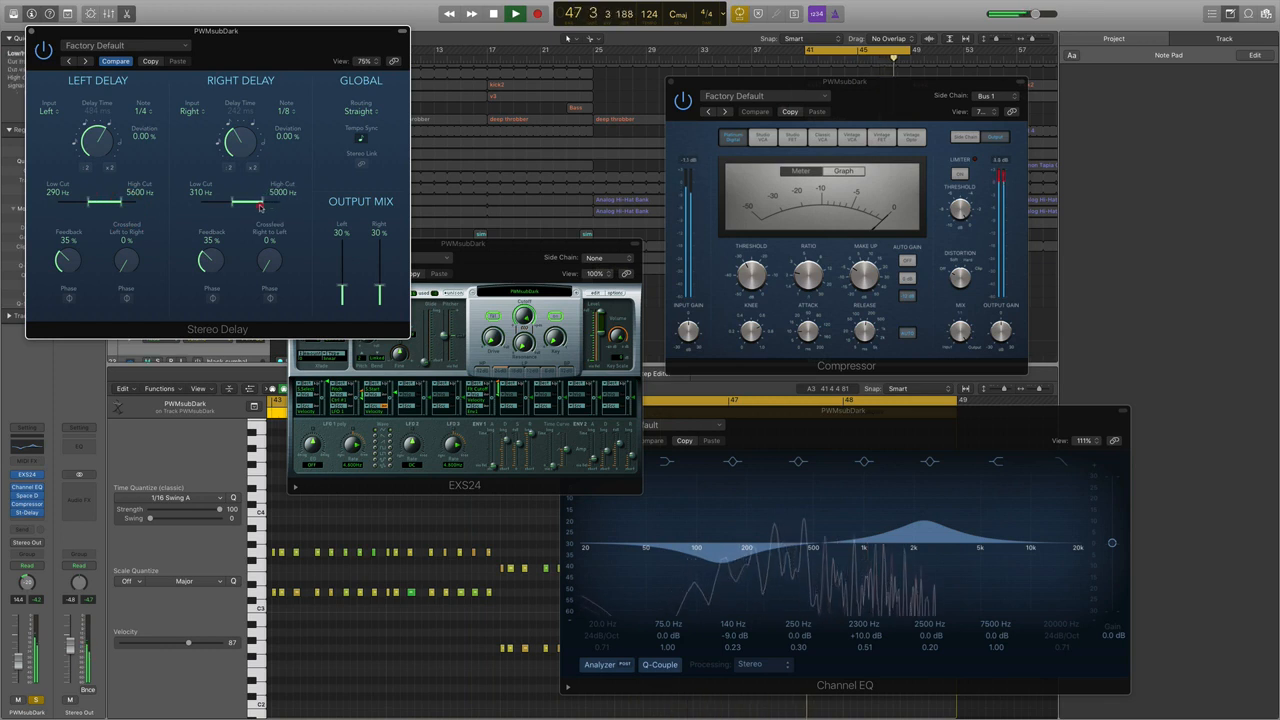
click(35, 700)
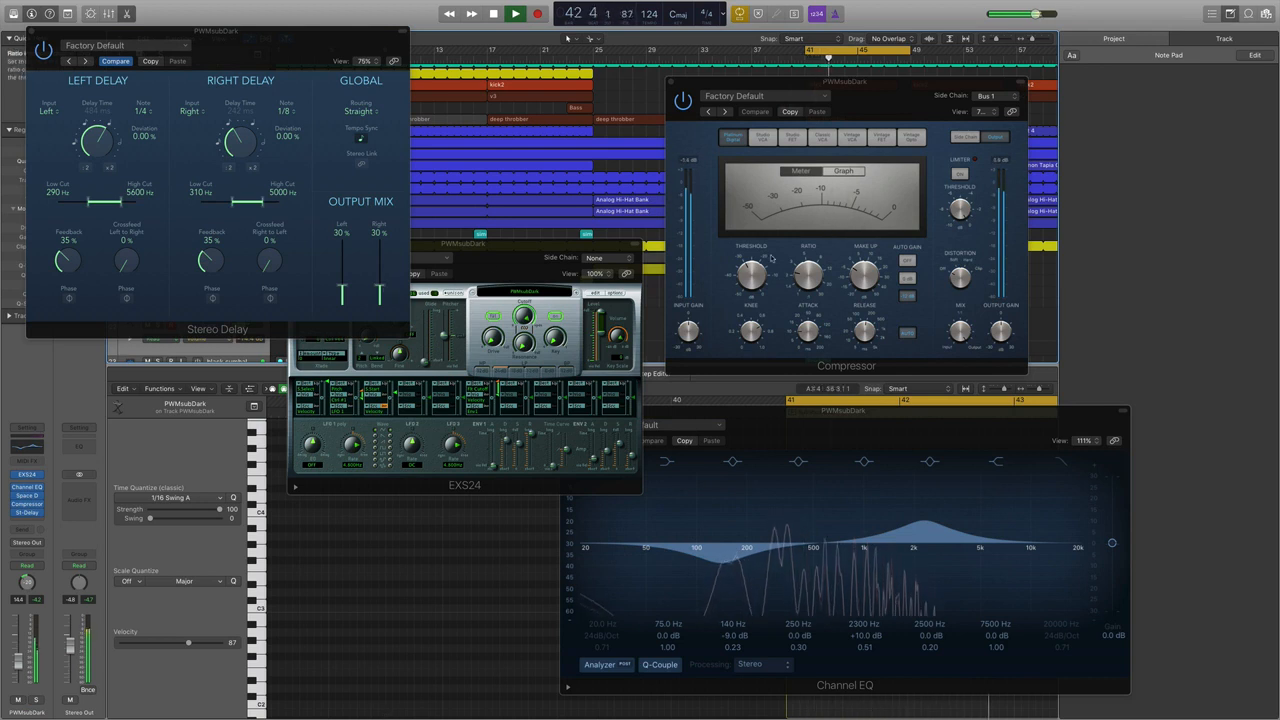
Fine-tune the Compressor threshold in the full mix and close the Compressor, EXS24 and Stereo Delay windows
mouse_move(750, 274)
mouse_down()
mouse_move(742, 283)
mouse_move(738, 265)
mouse_up()
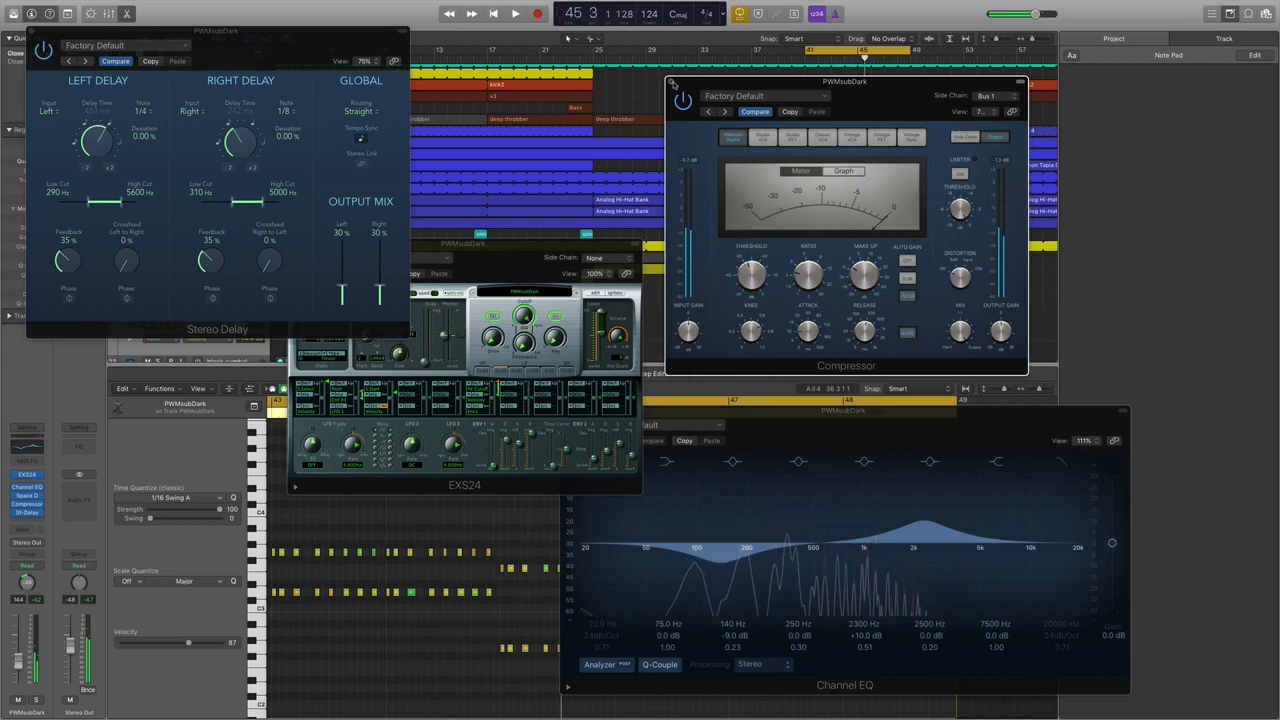
click(671, 81)
drag(481, 245, 858, 262)
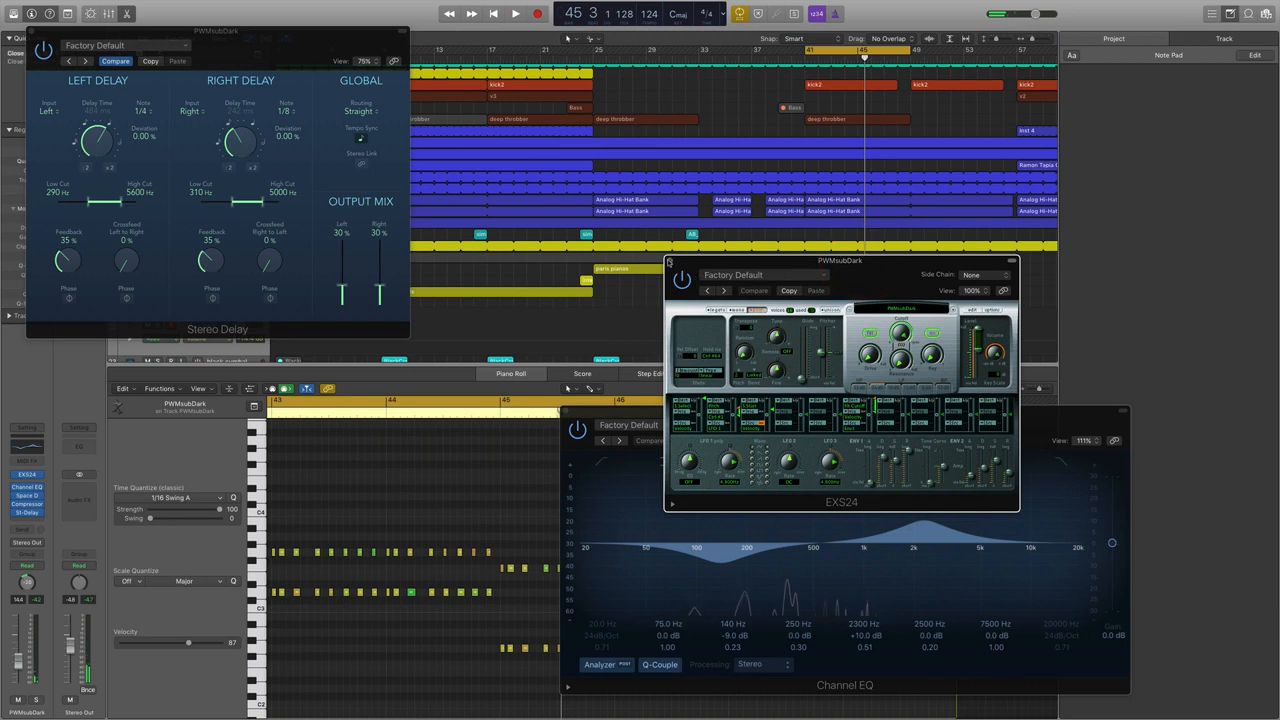
click(670, 261)
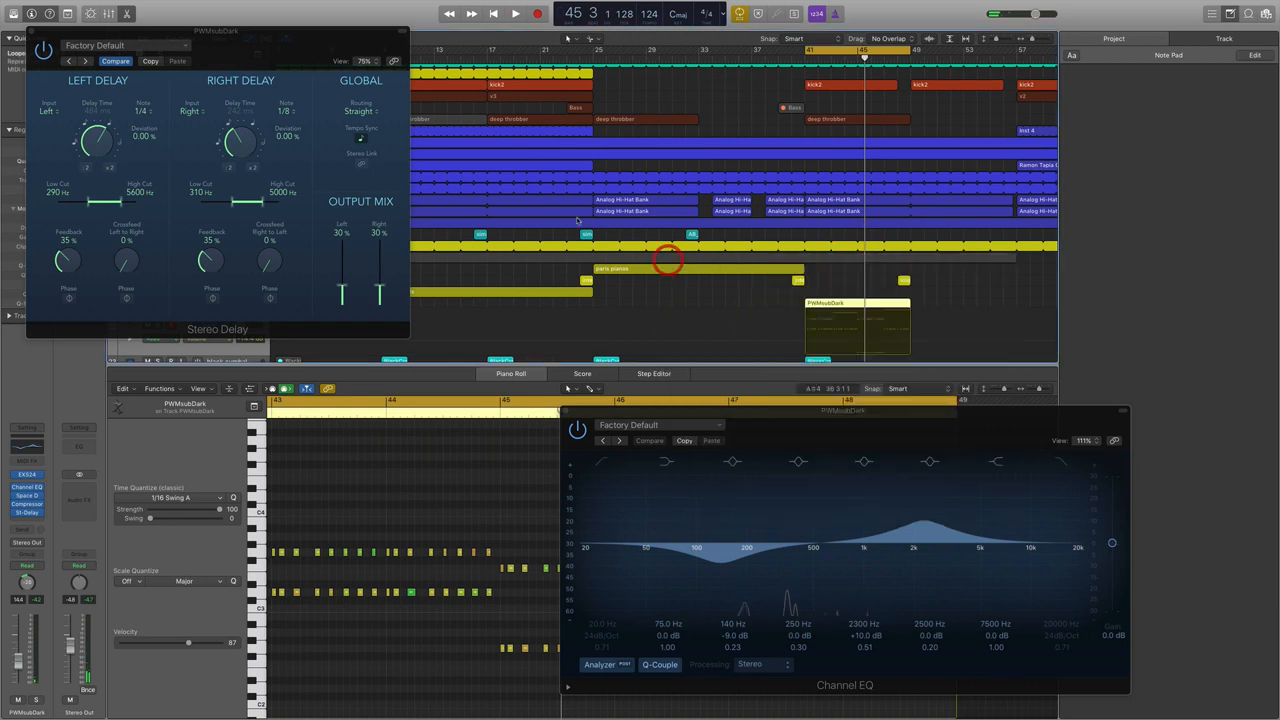
click(31, 32)
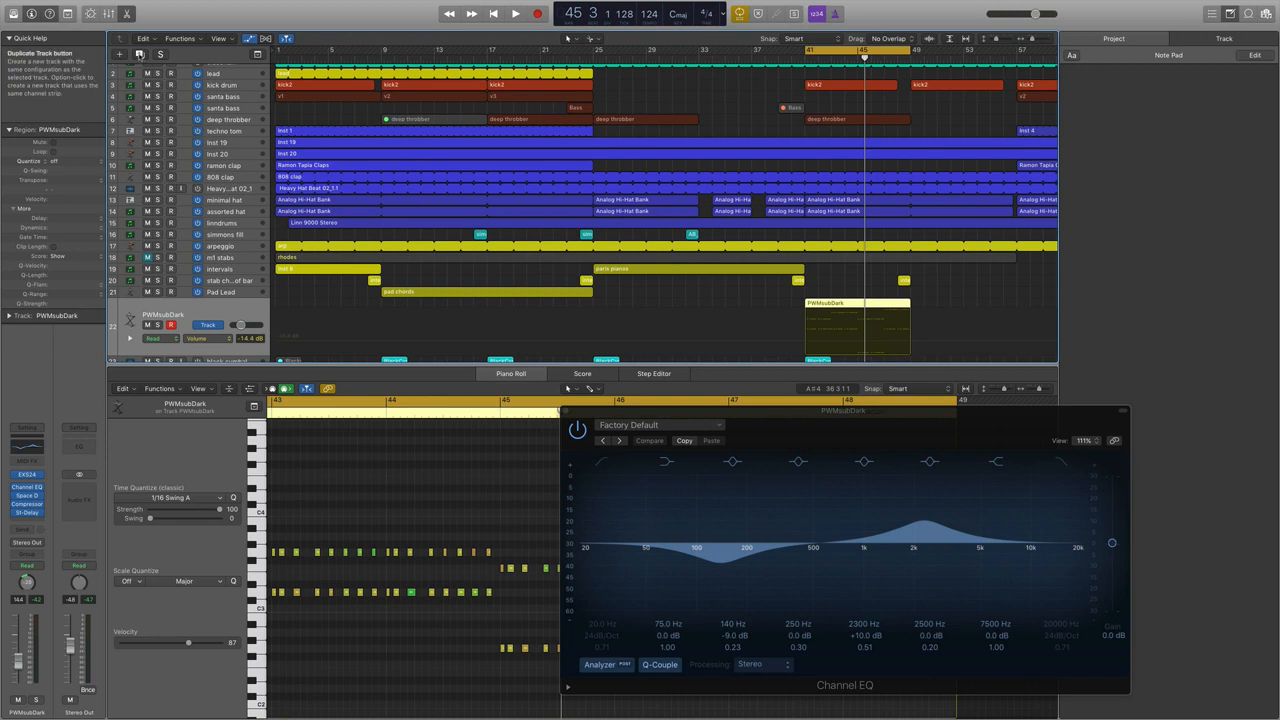
Create a software instrument track below PWMsubDark, load the Sonic Academy A.N.A synth in stereo and move its window aside
click(121, 57)
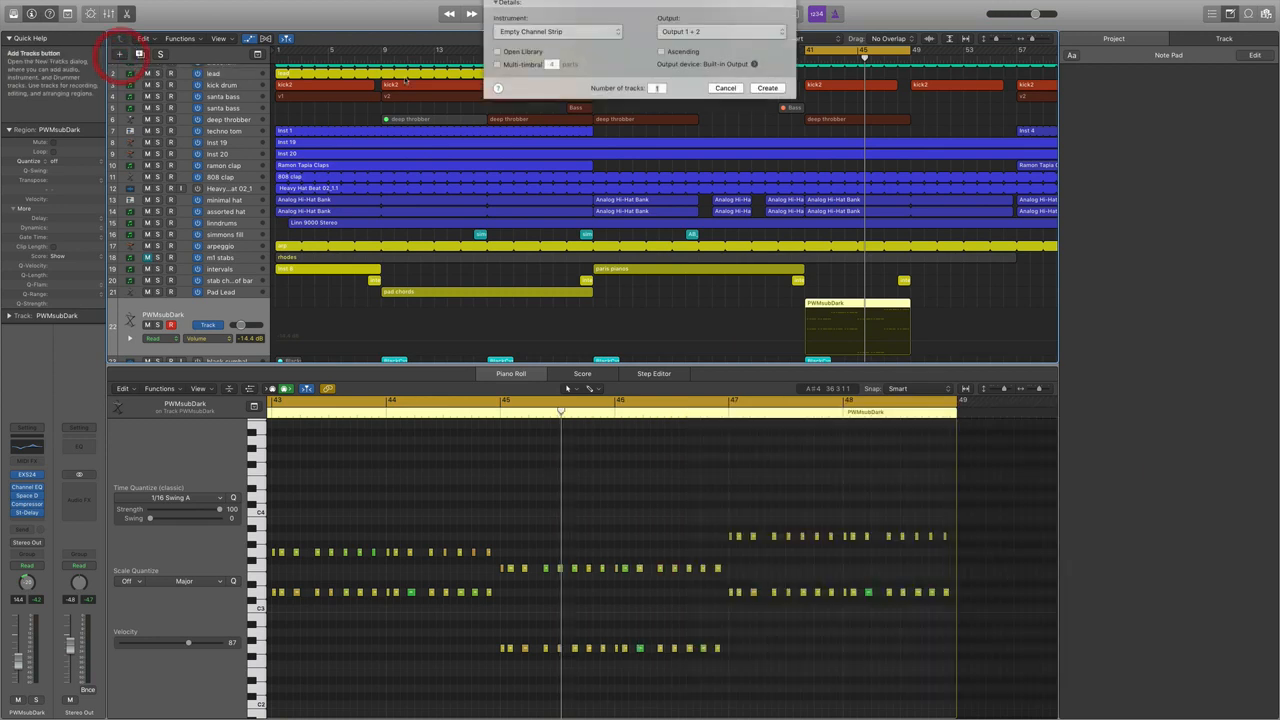
key(Return)
click(39, 505)
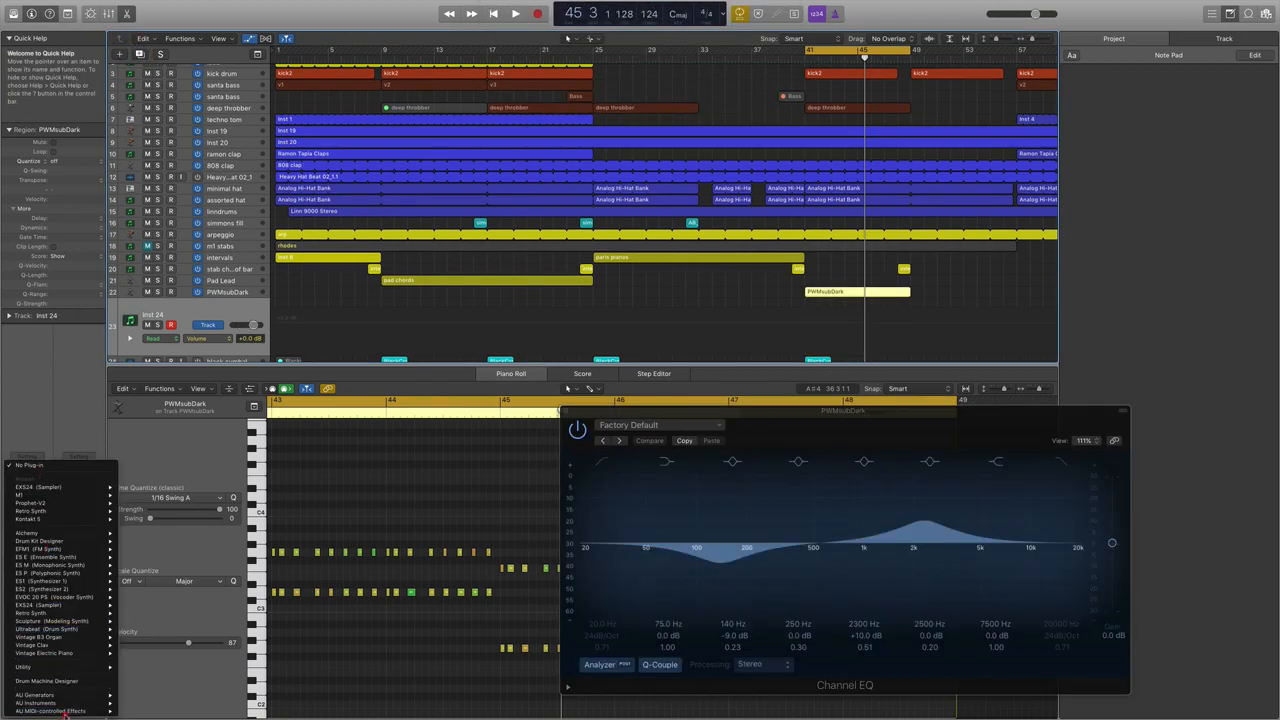
mouse_move(70, 703)
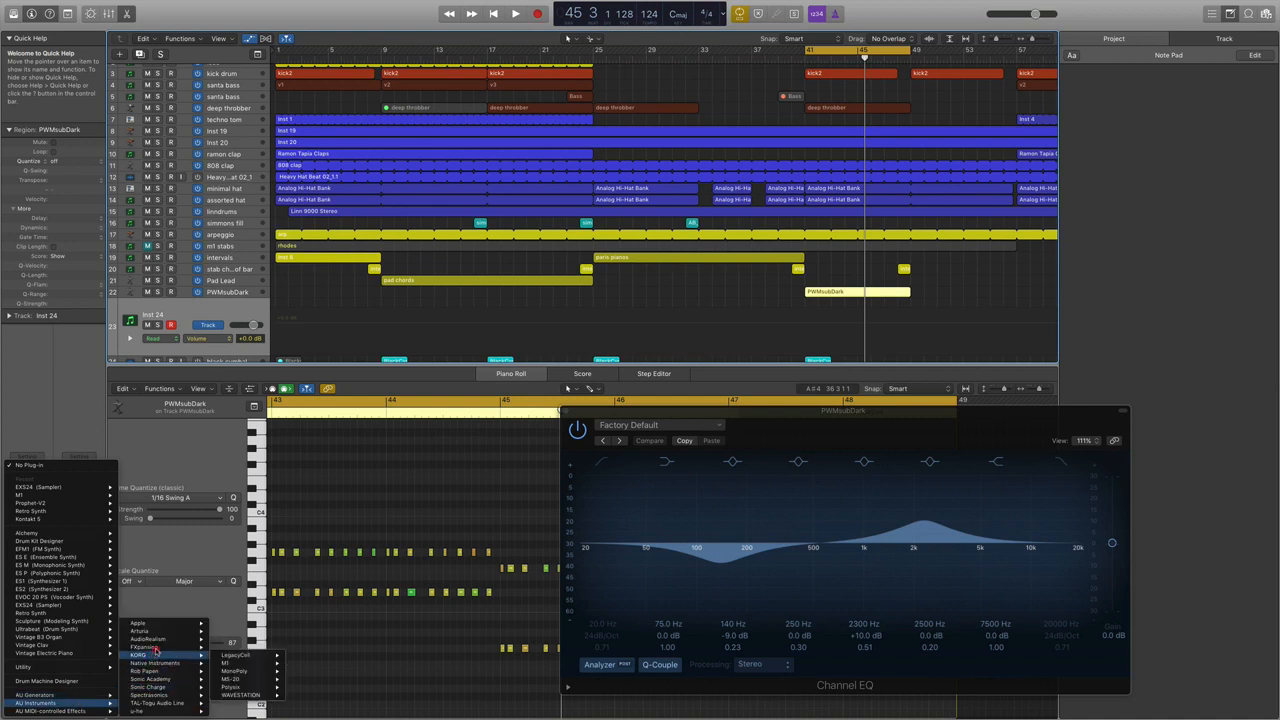
mouse_move(172, 697)
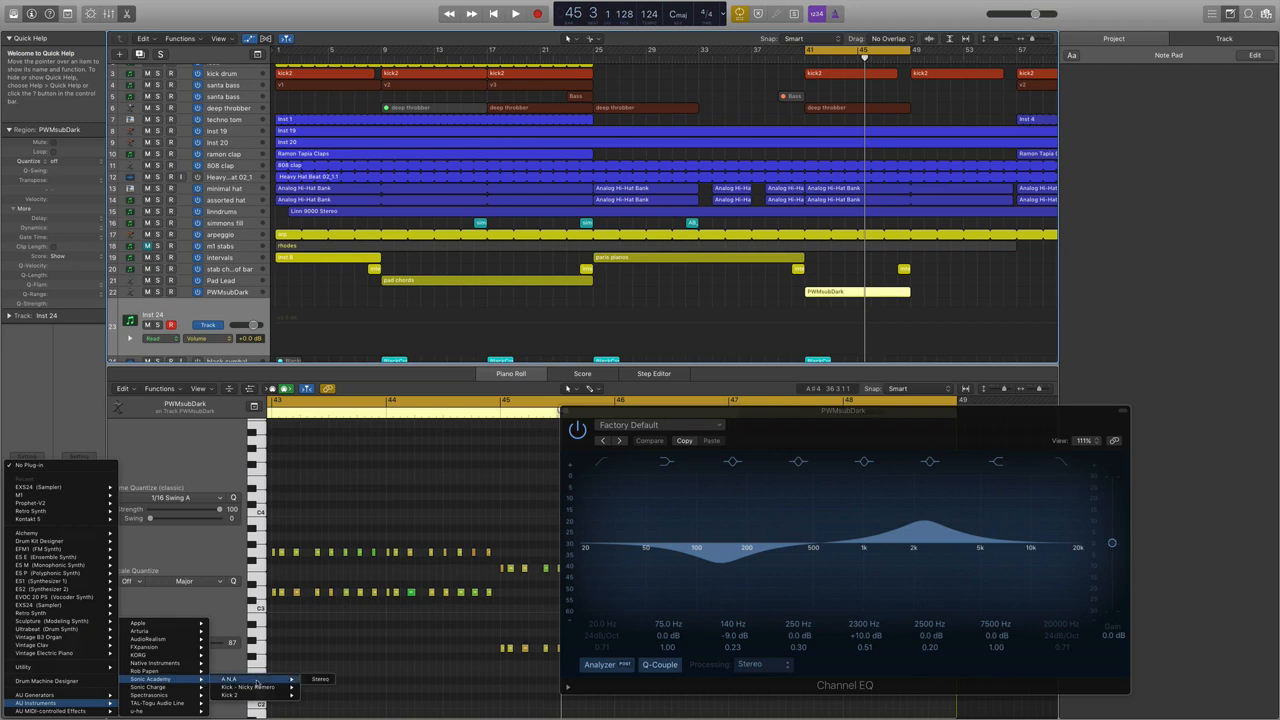
click(518, 114)
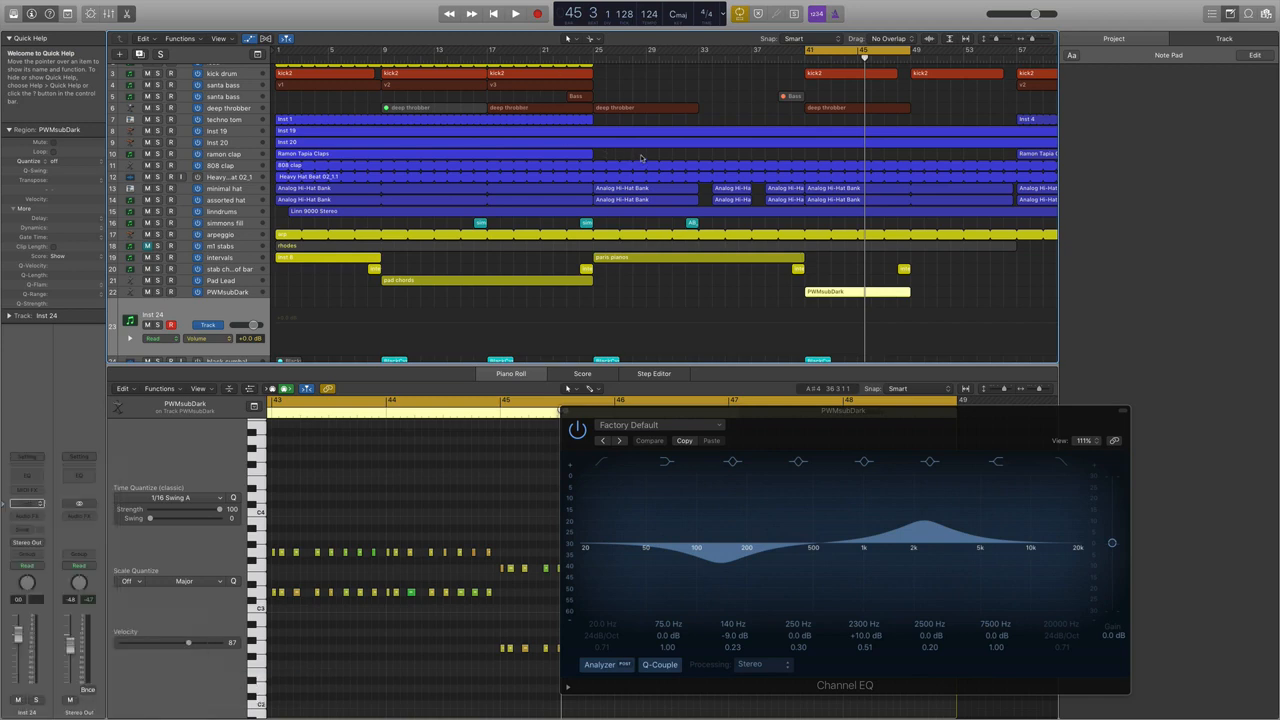
drag(303, 26, 631, 262)
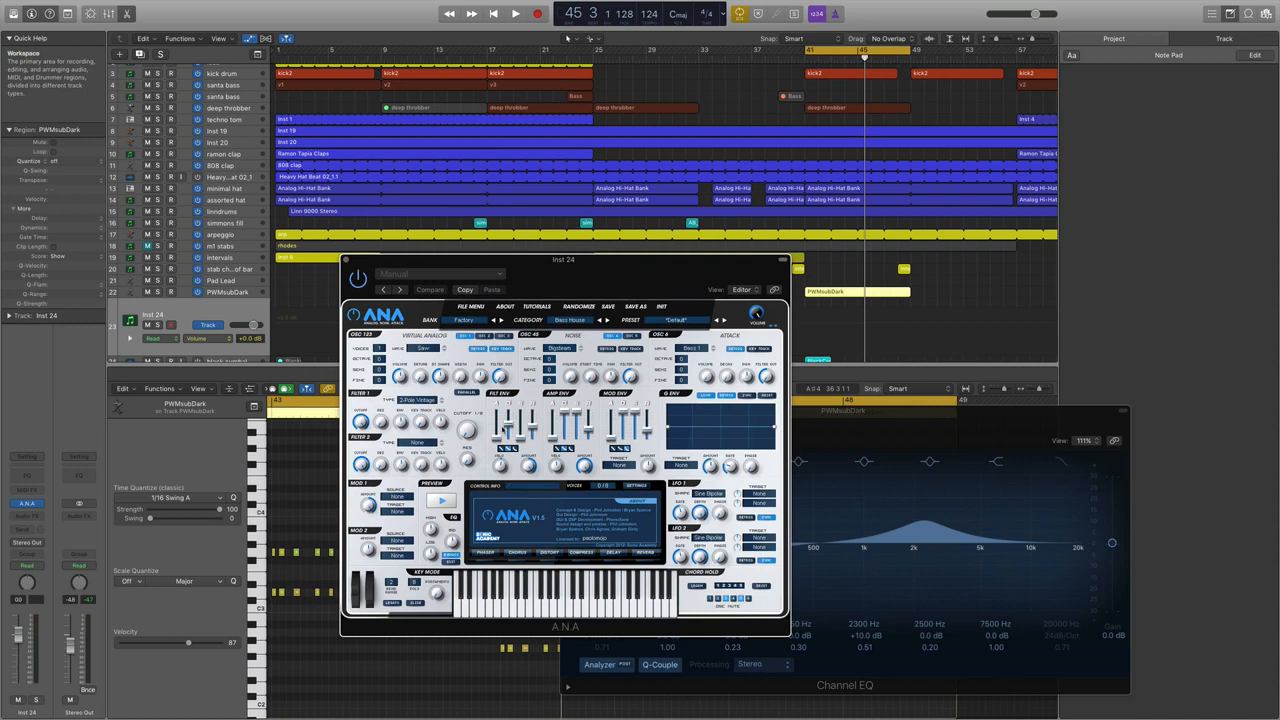
drag(420, 259, 1167, 431)
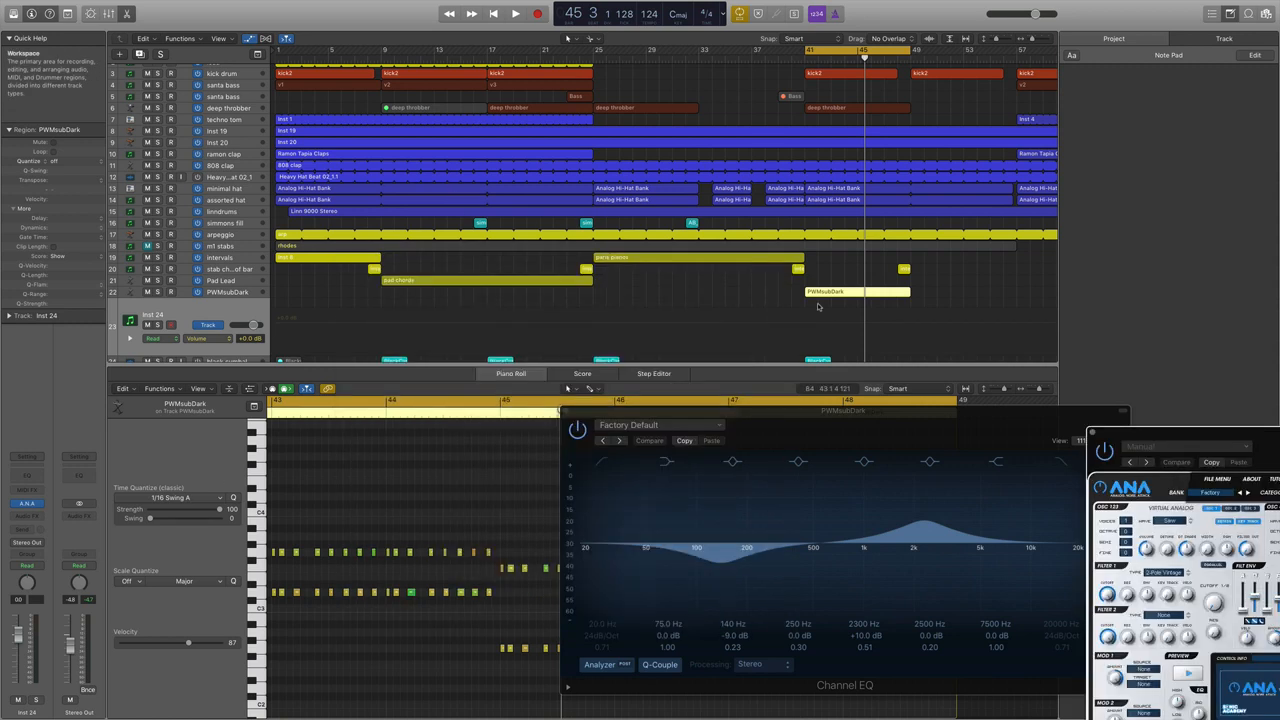
Create a one-bar MIDI region at bar 41 on the new A.N.A track and enter short D3, C3 and F3 notes
right_click(830, 305)
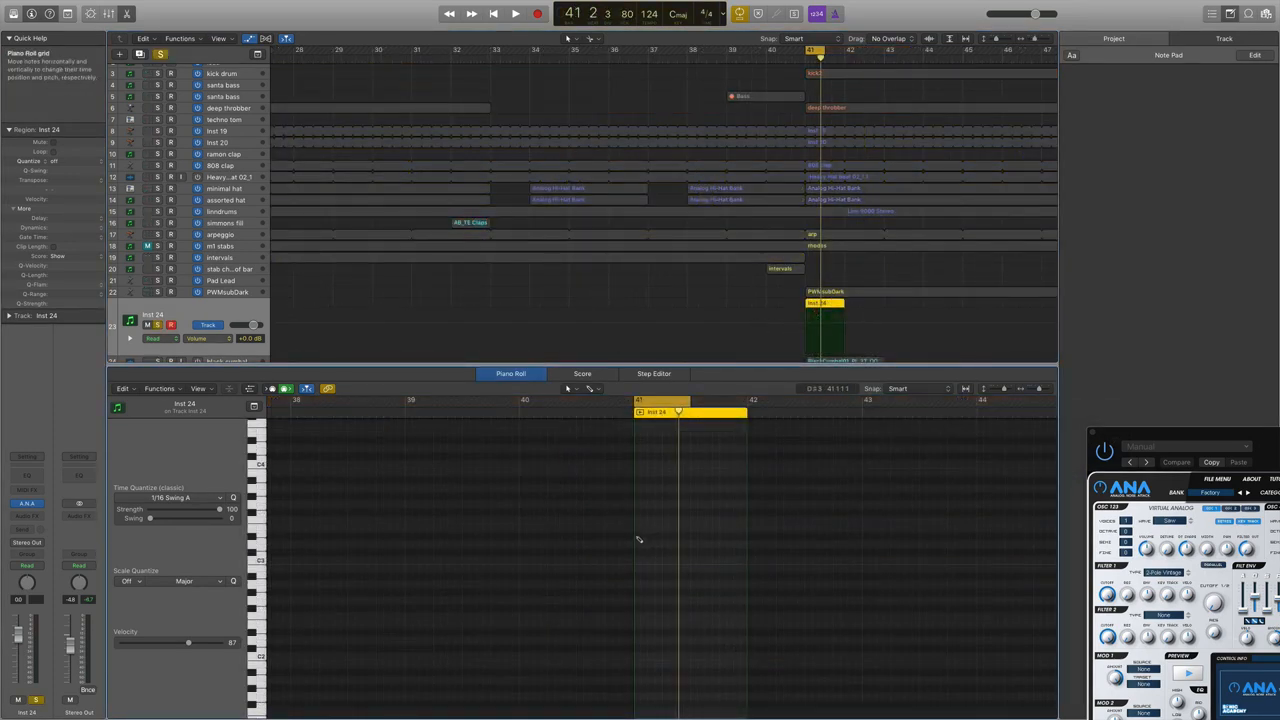
click(637, 544)
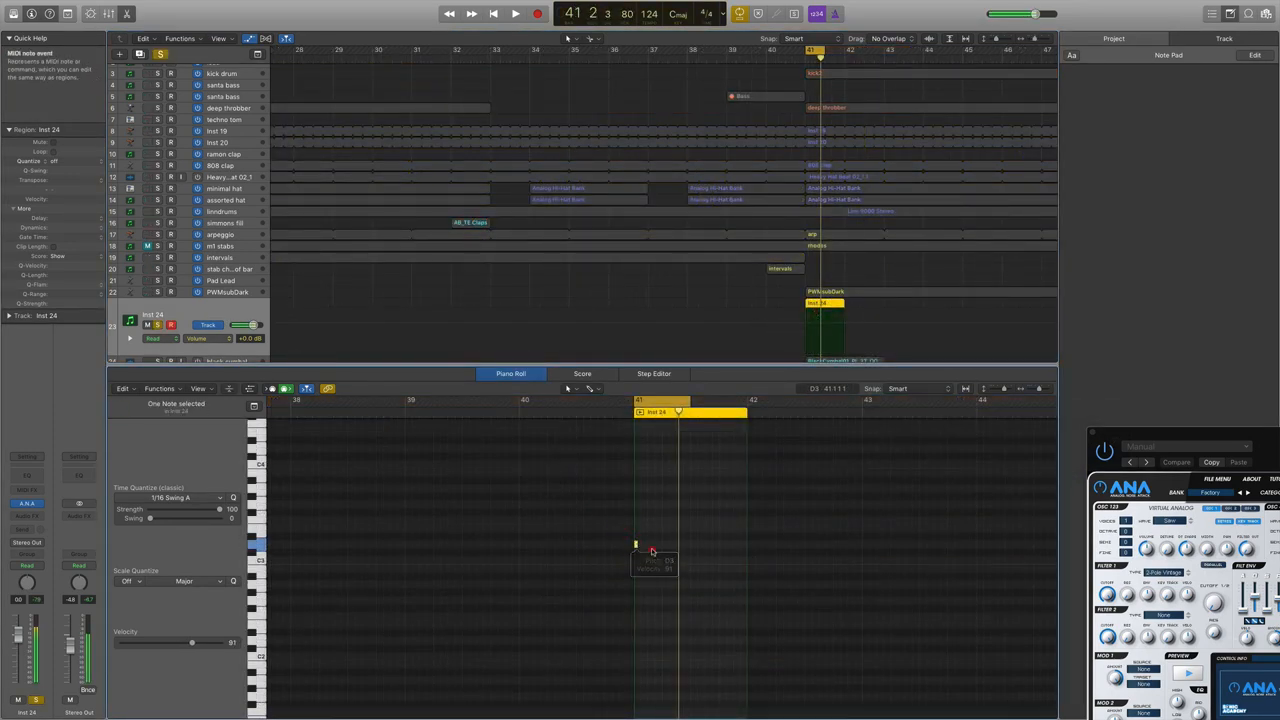
mouse_move(640, 546)
mouse_down()
mouse_move(660, 568)
mouse_move(650, 561)
mouse_up()
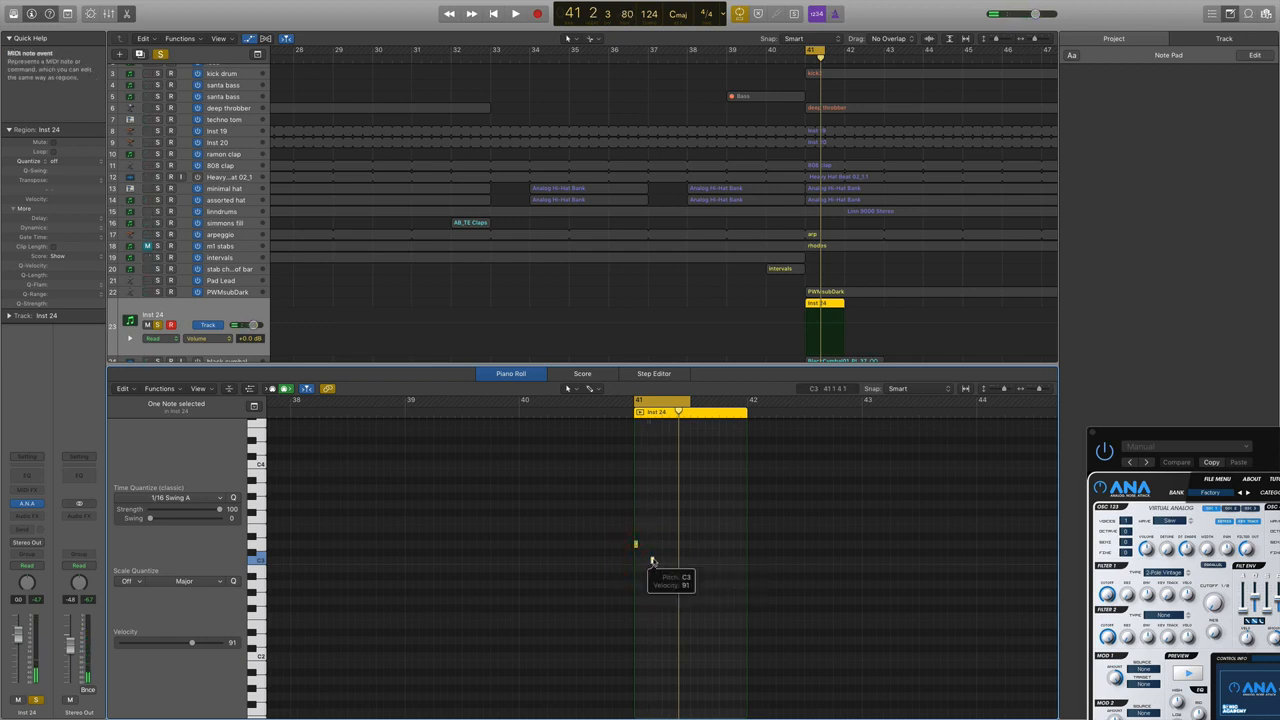
drag(651, 563, 688, 523)
Shift the C3 and F3 notes earlier, add a second D3 on beat 2 of bar 41 and play the pattern
key(super+Right)
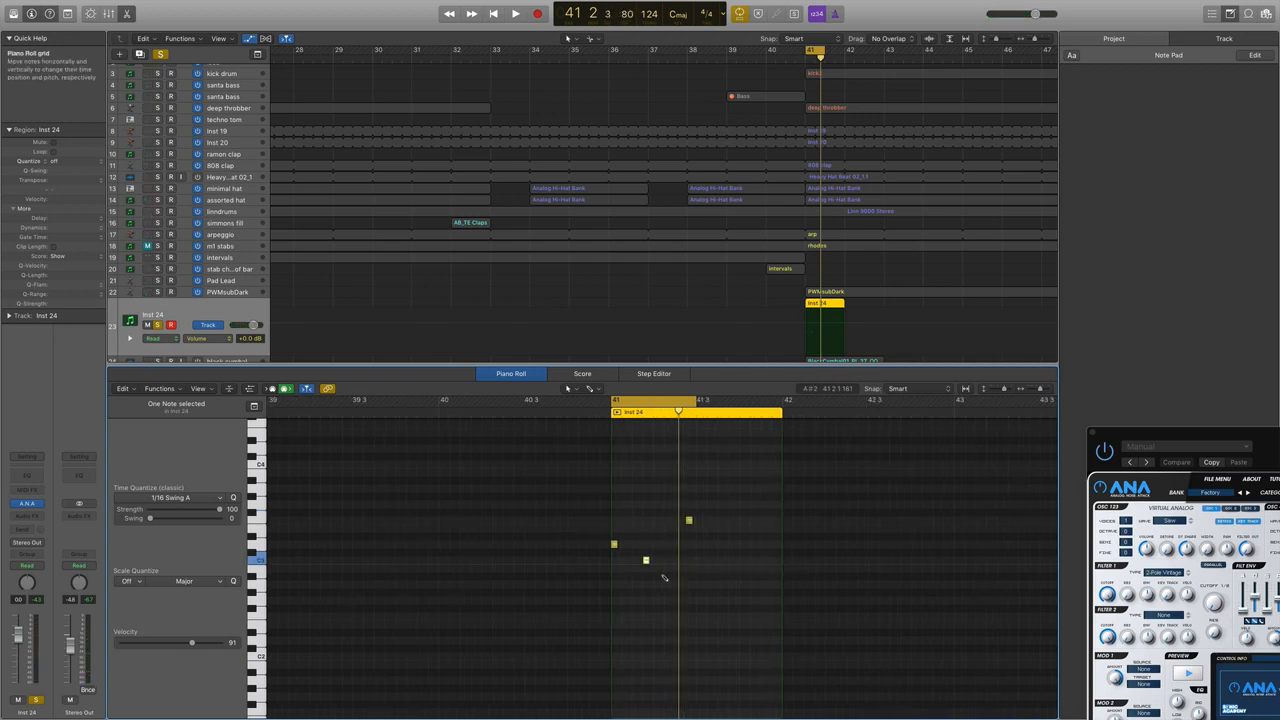
key(super+Right)
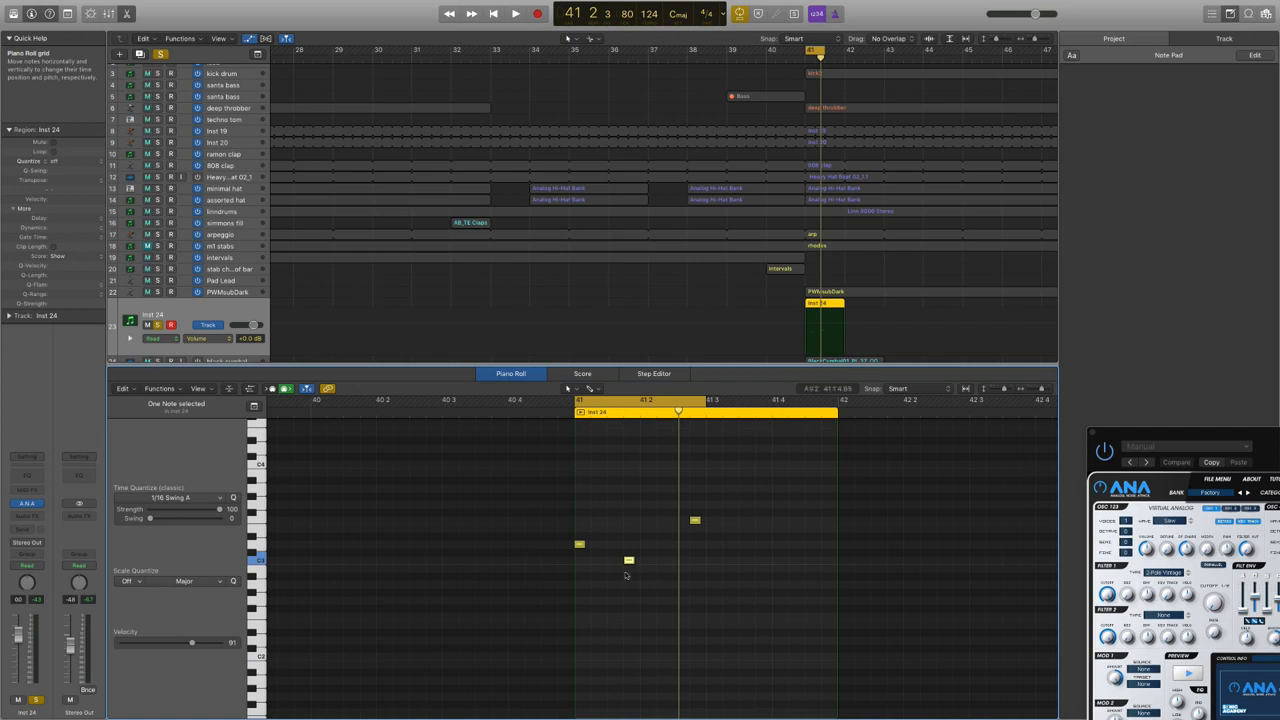
mouse_move(628, 561)
mouse_down()
mouse_move(646, 557)
mouse_move(643, 543)
mouse_move(612, 561)
mouse_up()
drag(686, 522, 679, 521)
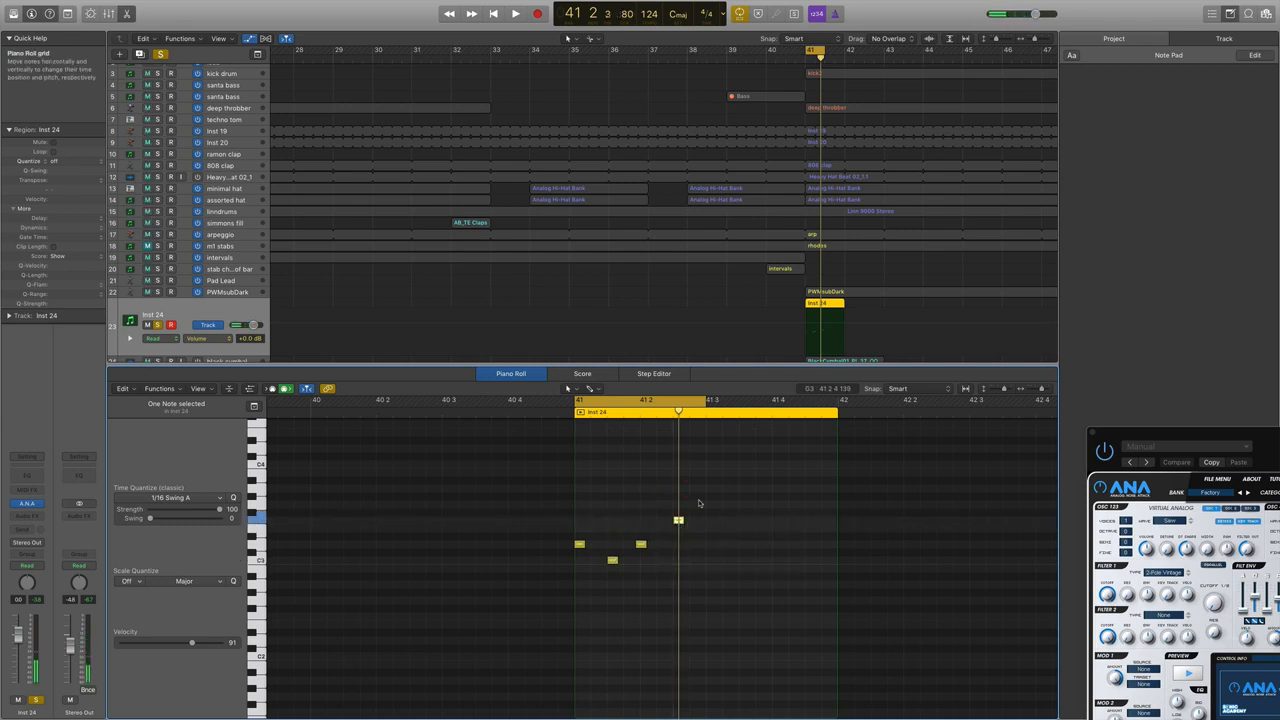
key(space)
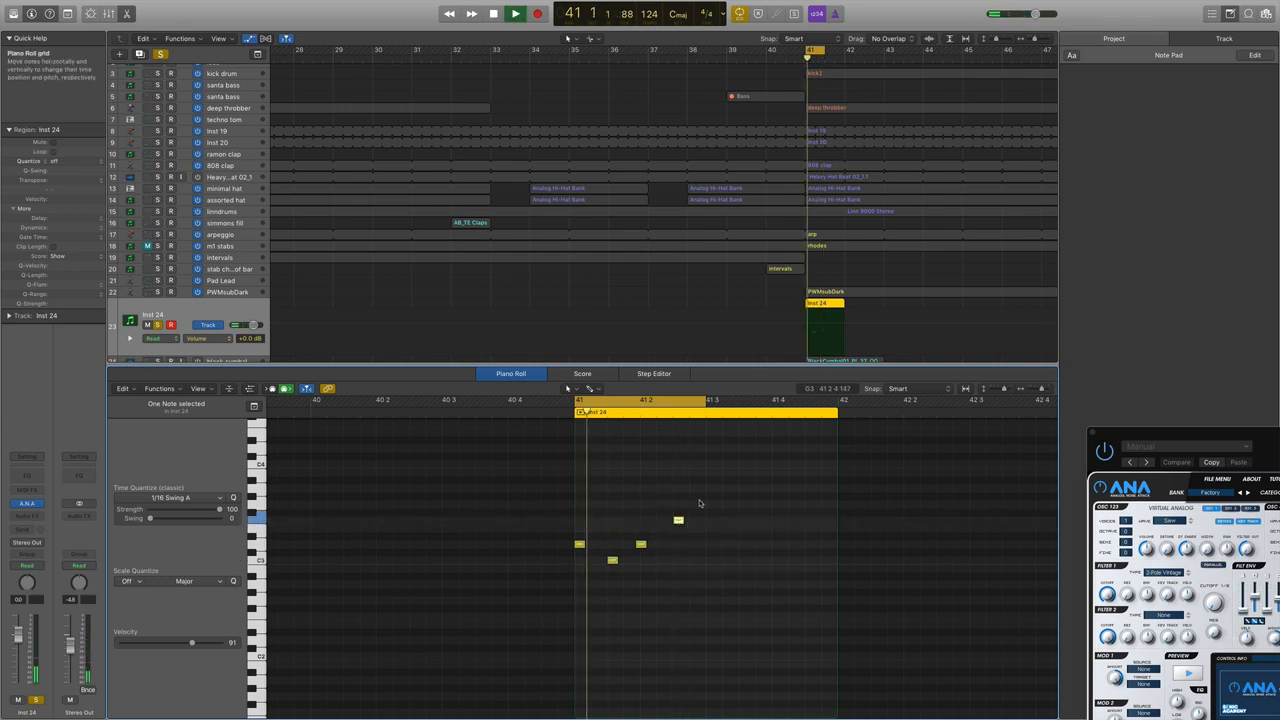
Lengthen the C3 note slightly and move the second D3 note closer to it while checking the pattern in playback
key(space)
mouse_move(615, 561)
mouse_down()
mouse_move(604, 563)
mouse_move(615, 563)
mouse_up()
key(space)
click(615, 561)
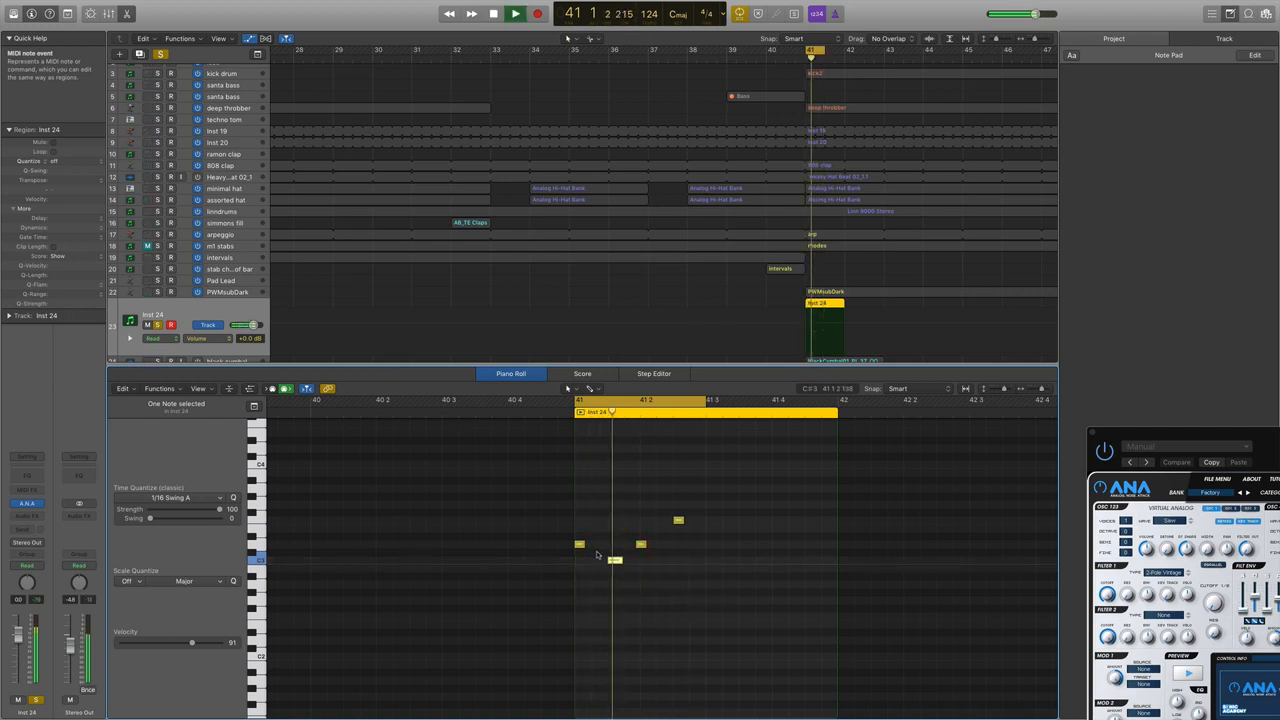
key(space)
key(space)
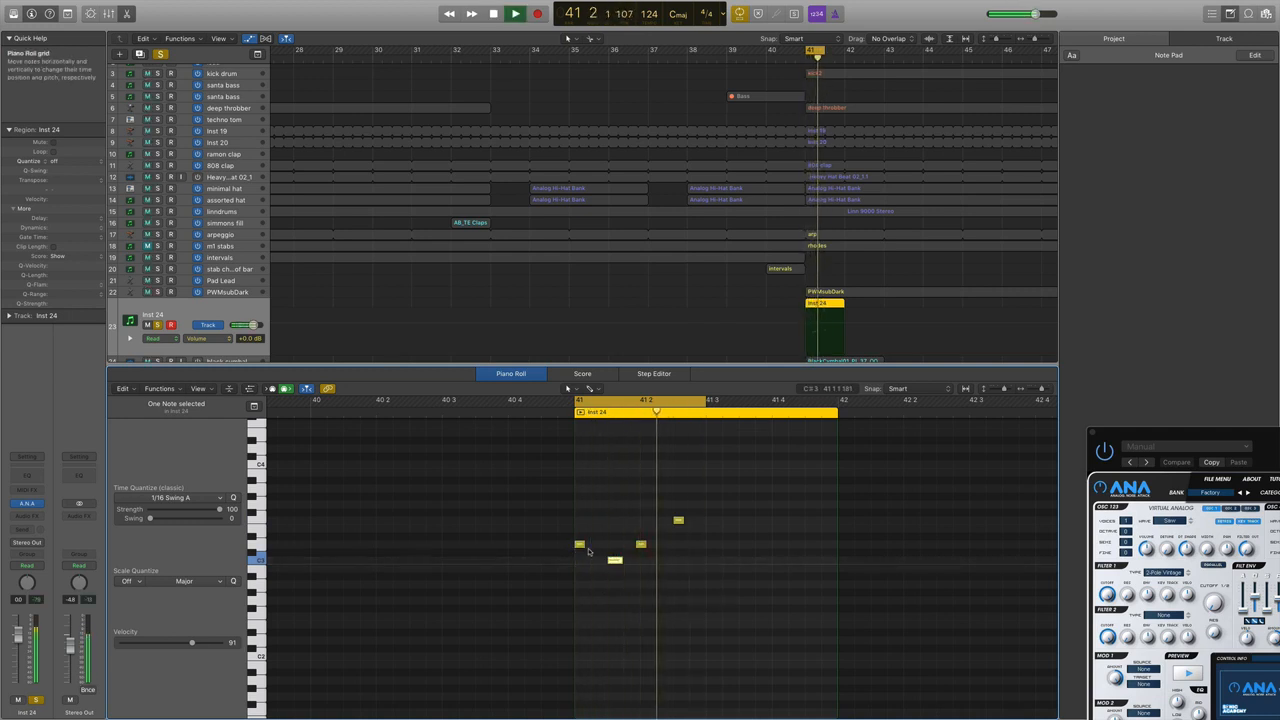
key(space)
key(space)
drag(641, 544, 632, 546)
key(space)
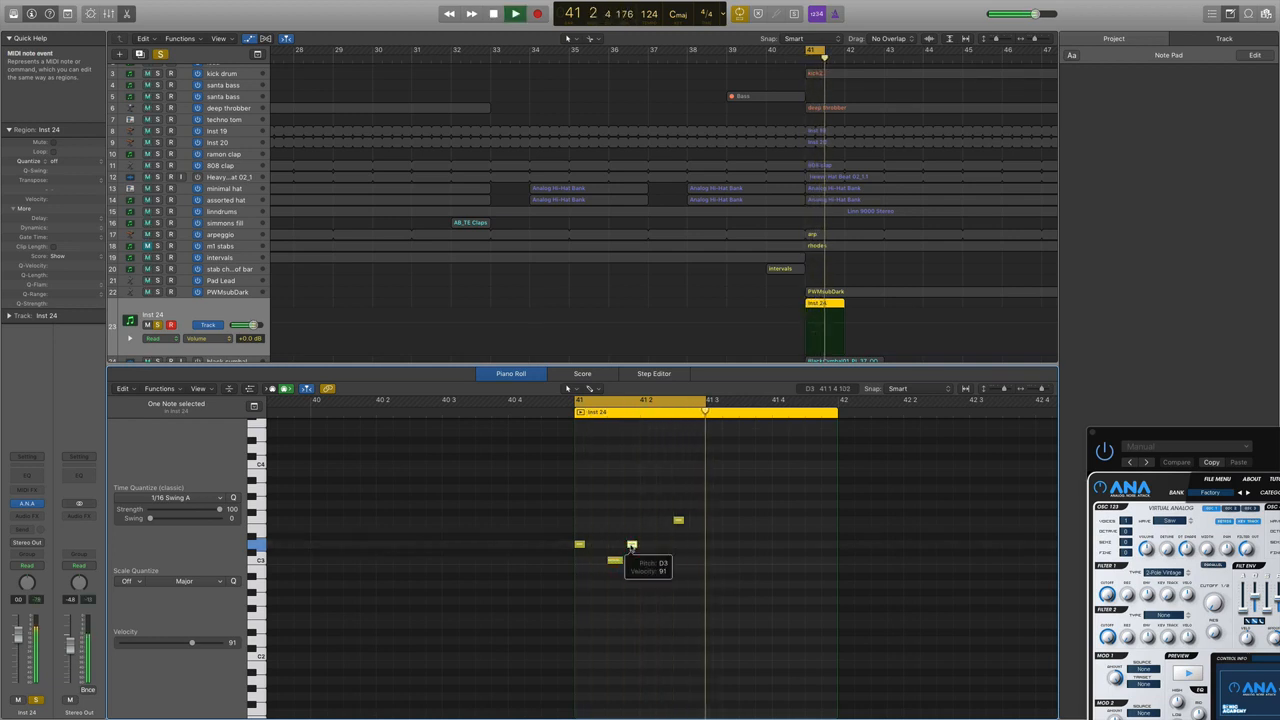
Select all four notes, quantize them to 1/16 Swing C and listen to the pattern
drag(744, 568, 670, 602)
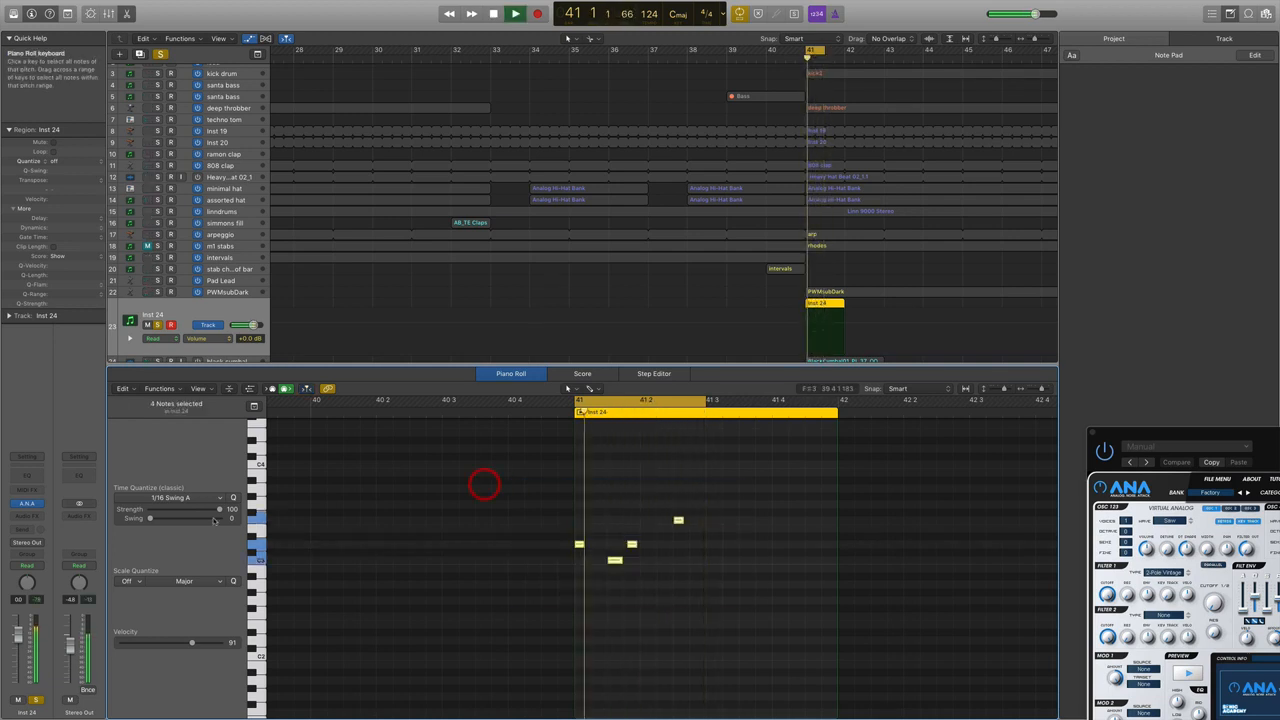
key(super+a)
click(185, 497)
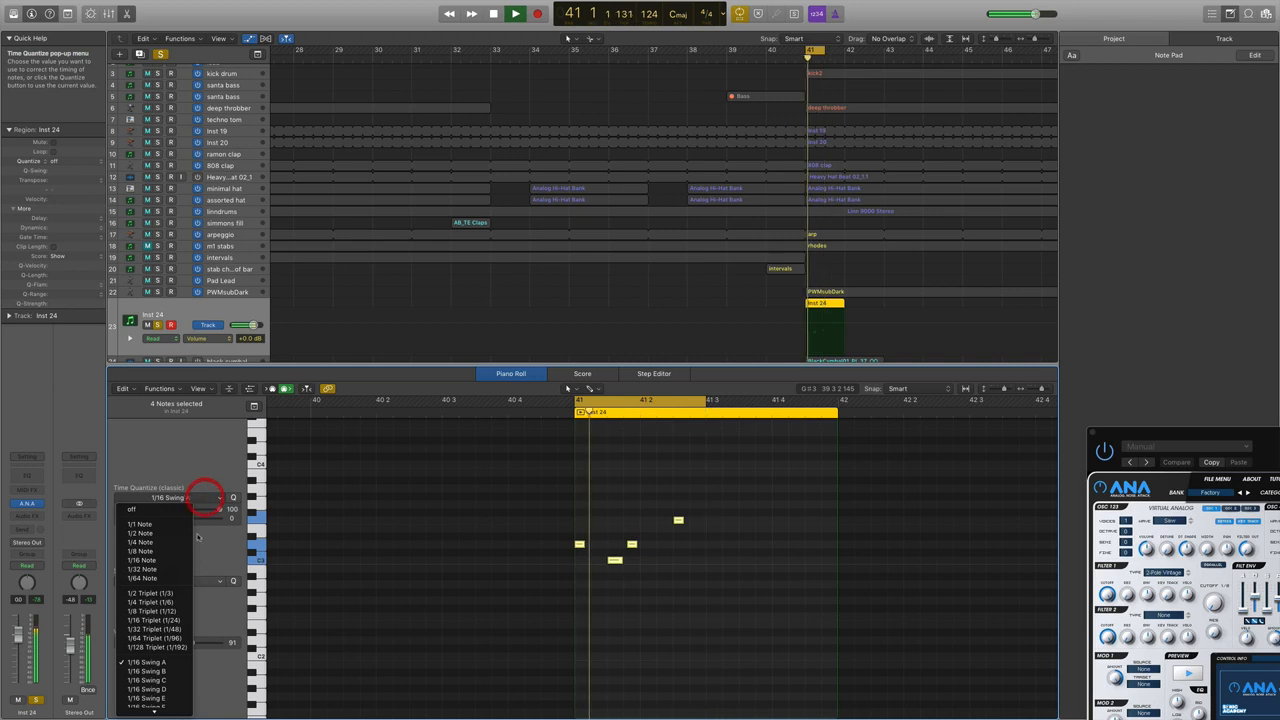
click(160, 680)
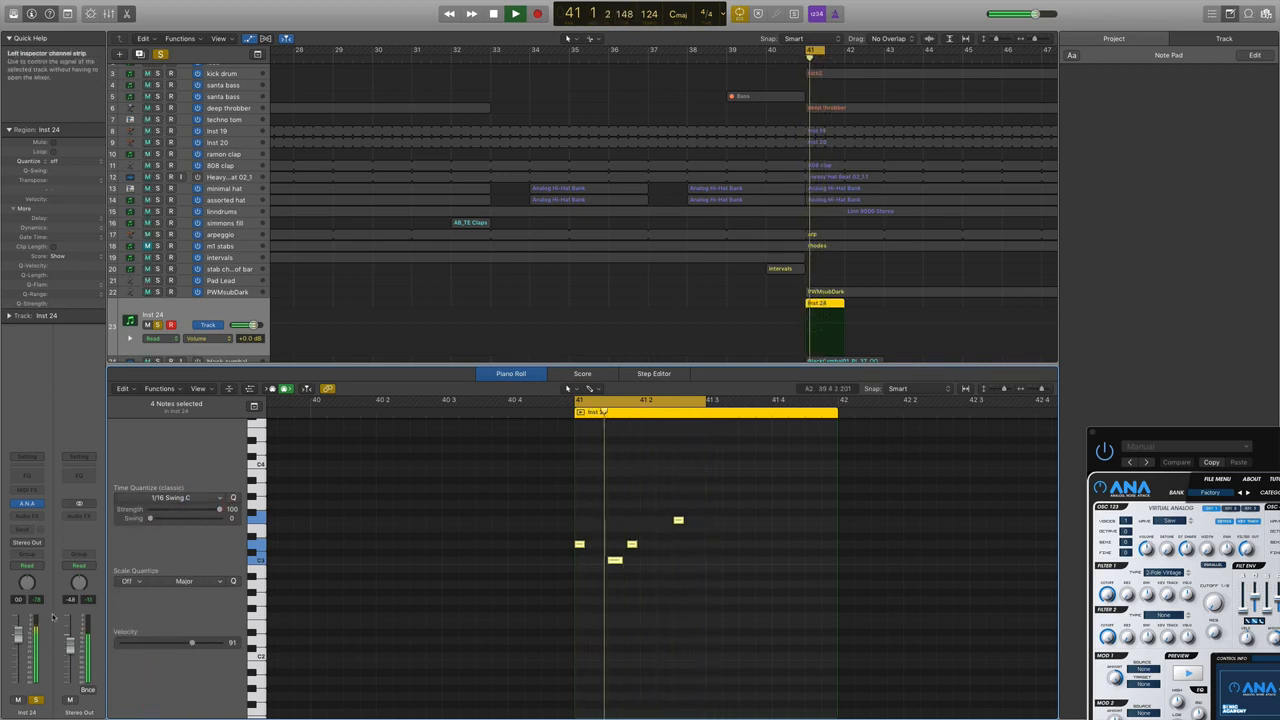
key(space)
key(space)
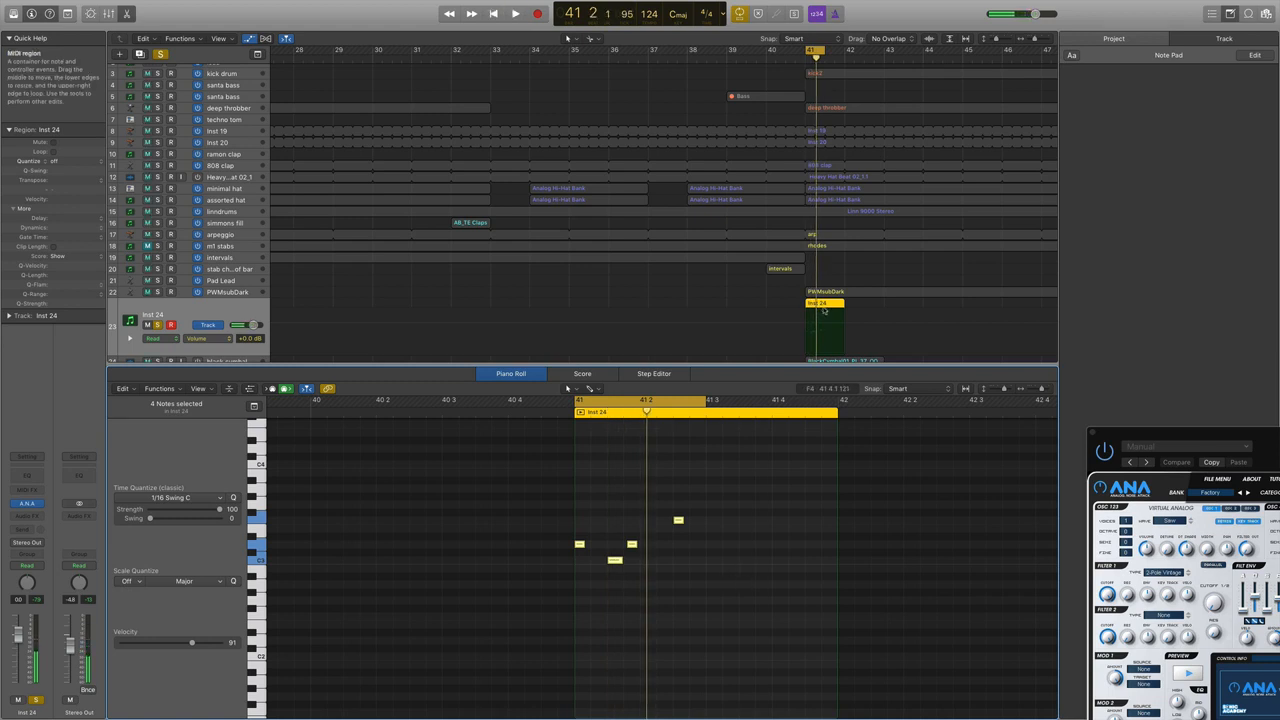
Shorten the Inst 24 region to two beats ending at 41.3 and turn on its looping
drag(842, 305, 822, 310)
key(l)
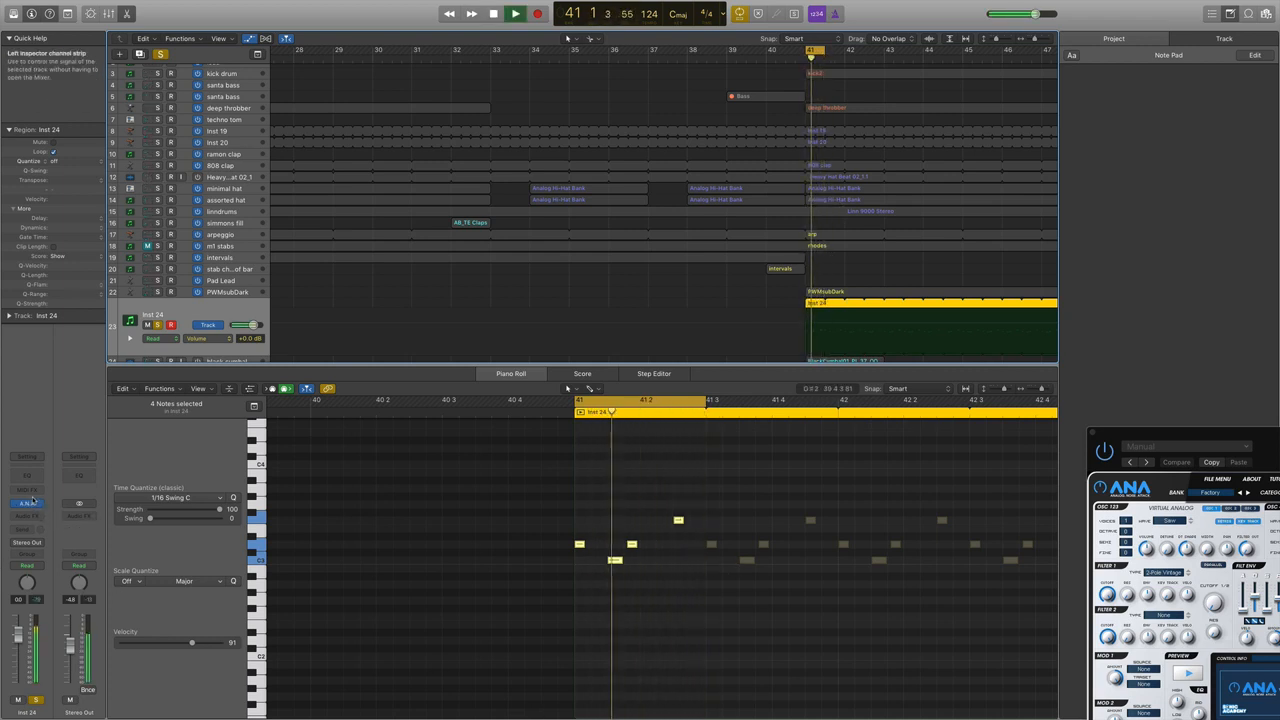
key(space)
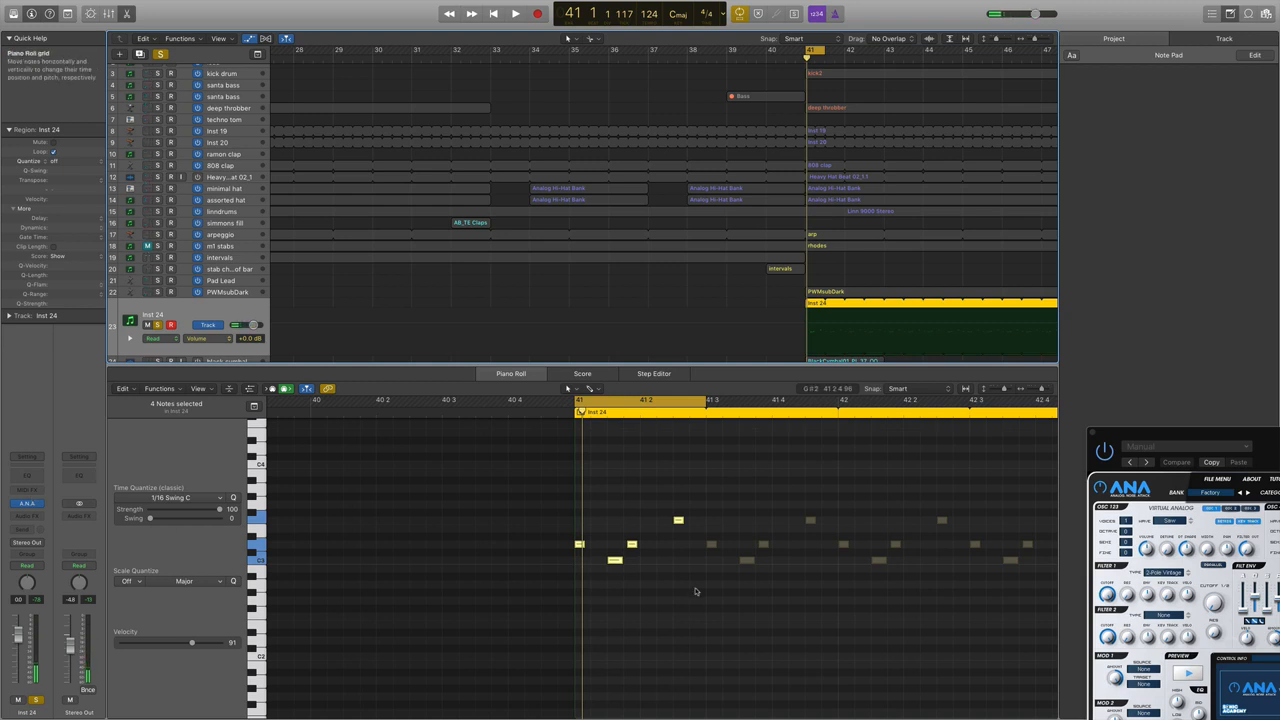
Transpose all four notes of the looped pattern up one octave and play it
drag(530, 432, 694, 600)
drag(579, 546, 579, 448)
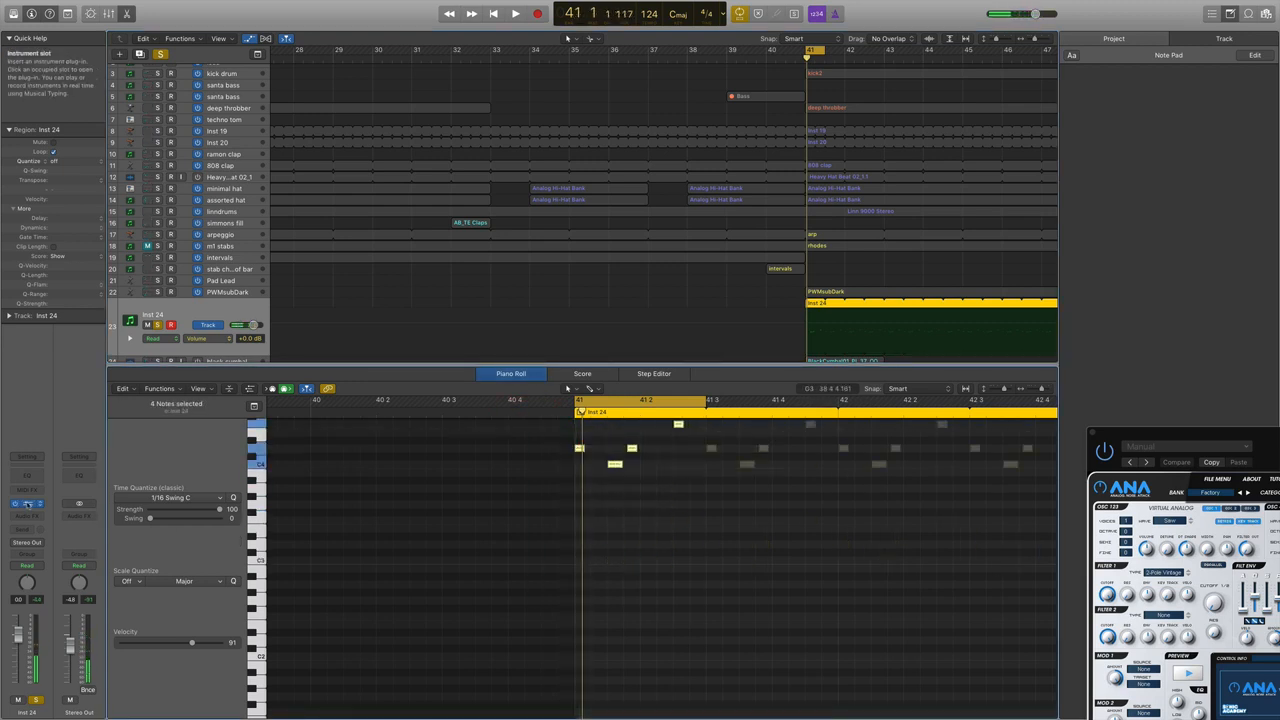
key(space)
Move the A.N.A window fully into view, raise Osc 1 detune to about 24%, increase the width and lower Filter 1's cutoff
click(27, 503)
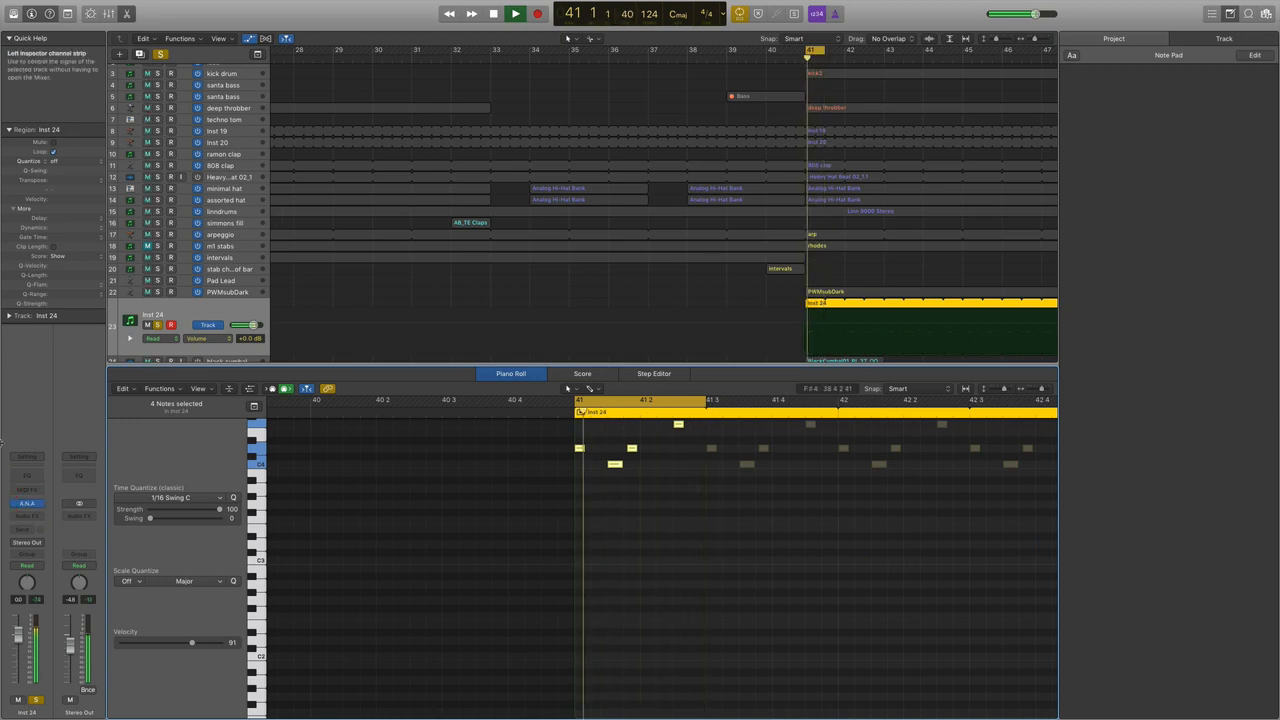
click(27, 503)
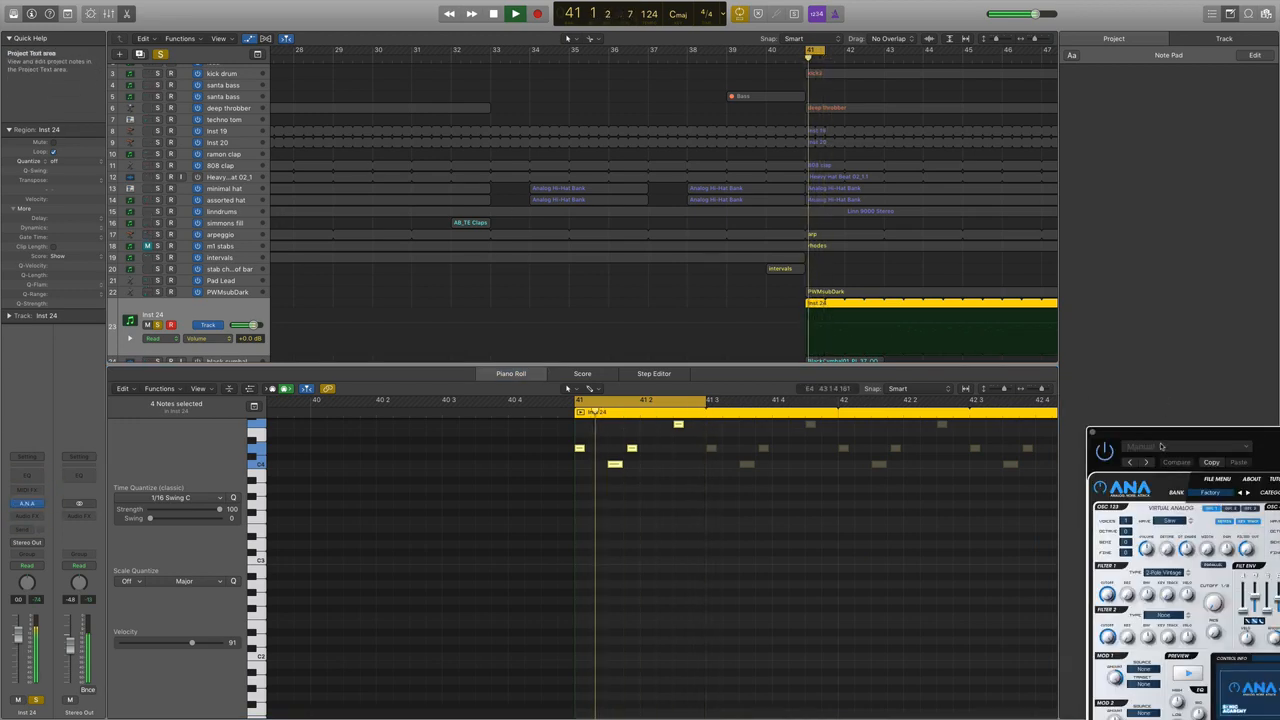
drag(1164, 433, 412, 138)
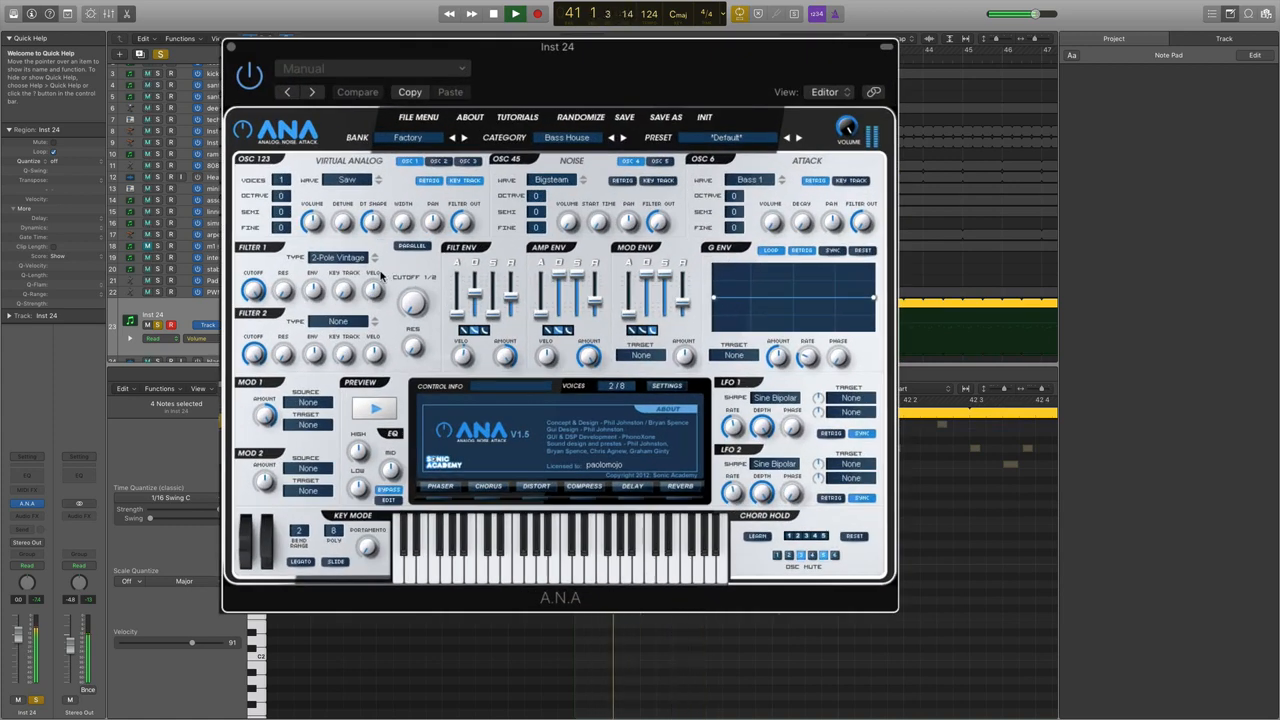
drag(342, 222, 345, 170)
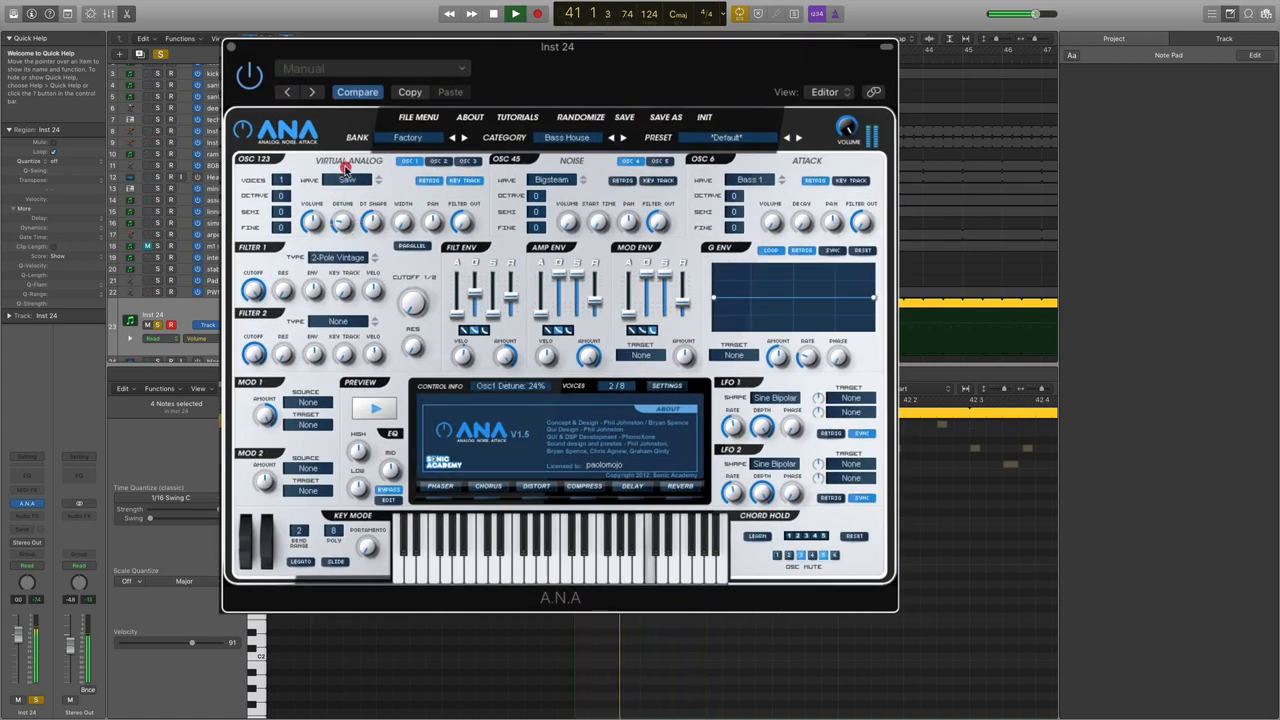
drag(252, 289, 250, 316)
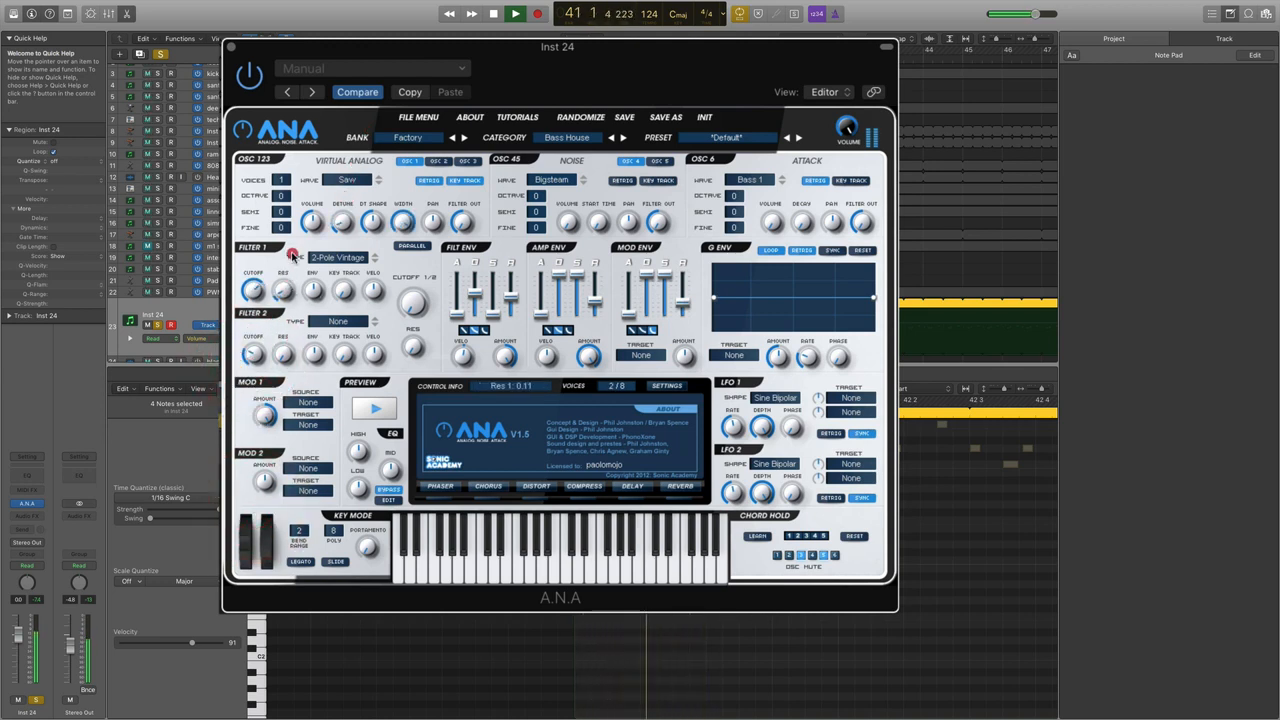
Set the filter envelope attack to about 34 ms, give the amp envelope a short decay with 0% sustain, and fine-tune Filter 1's cutoff
drag(458, 298, 459, 320)
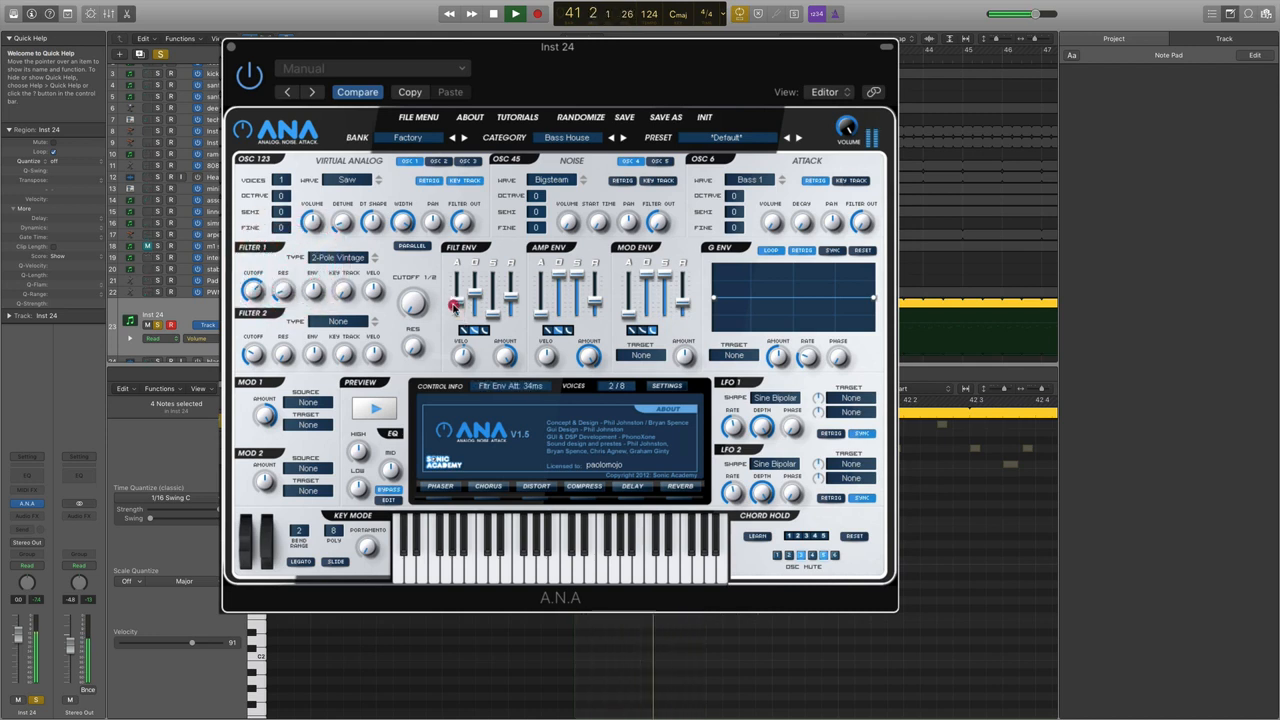
drag(540, 313, 547, 306)
click(558, 286)
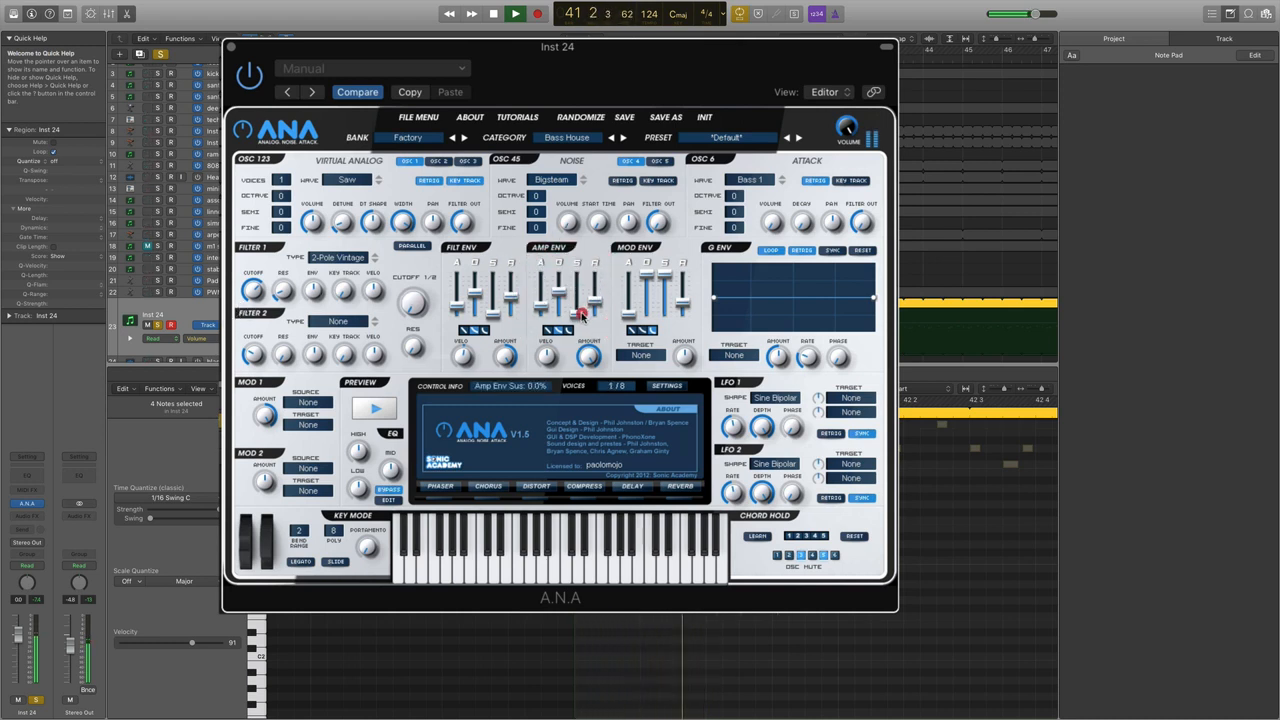
drag(560, 298, 563, 303)
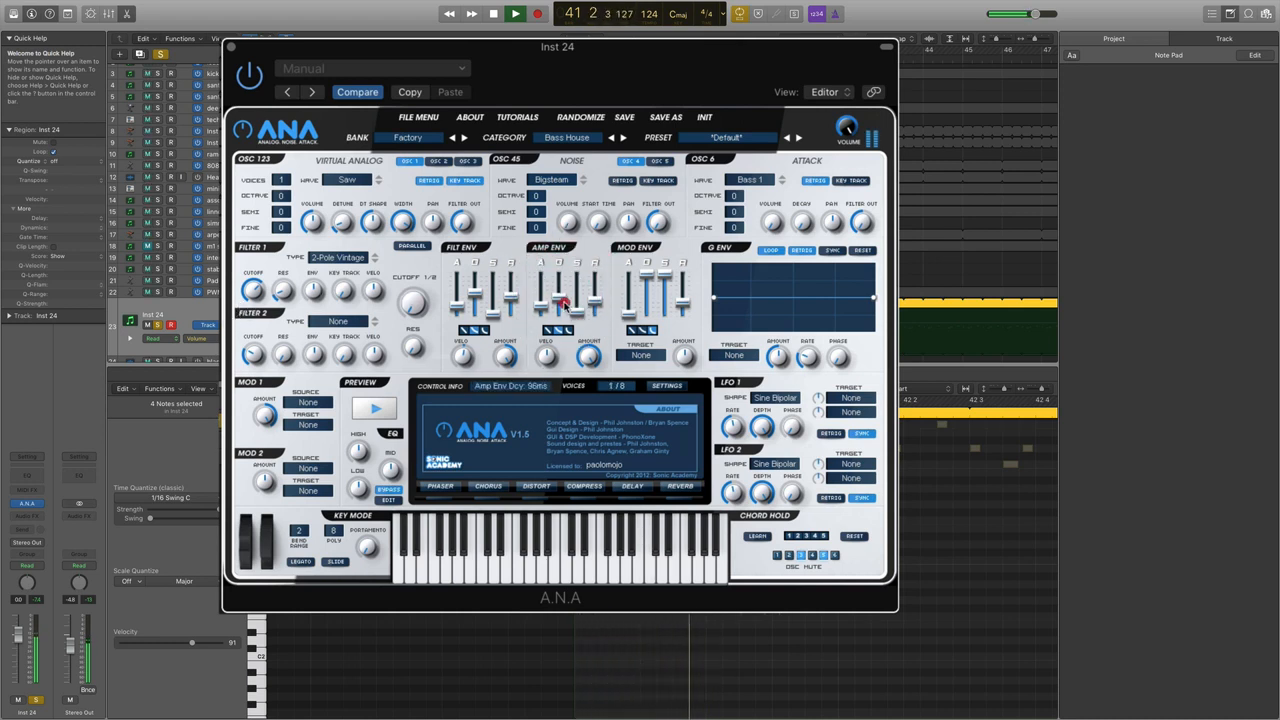
drag(561, 299, 561, 296)
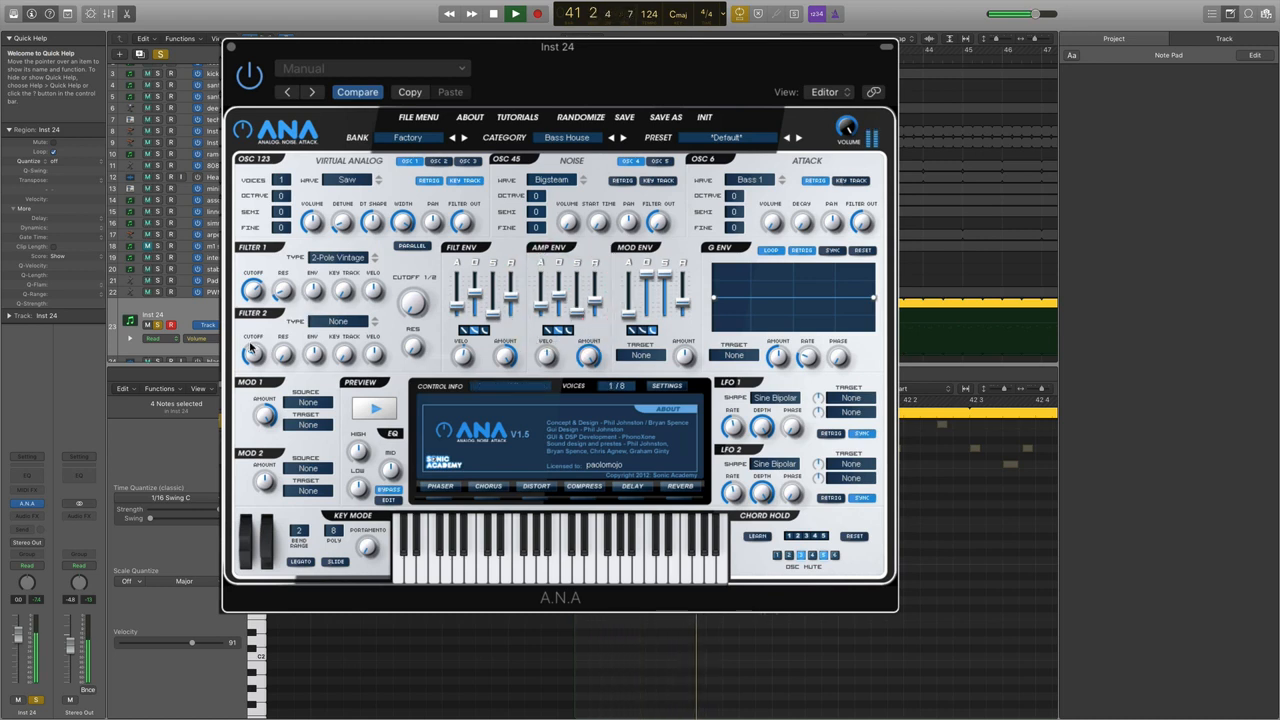
drag(252, 287, 254, 285)
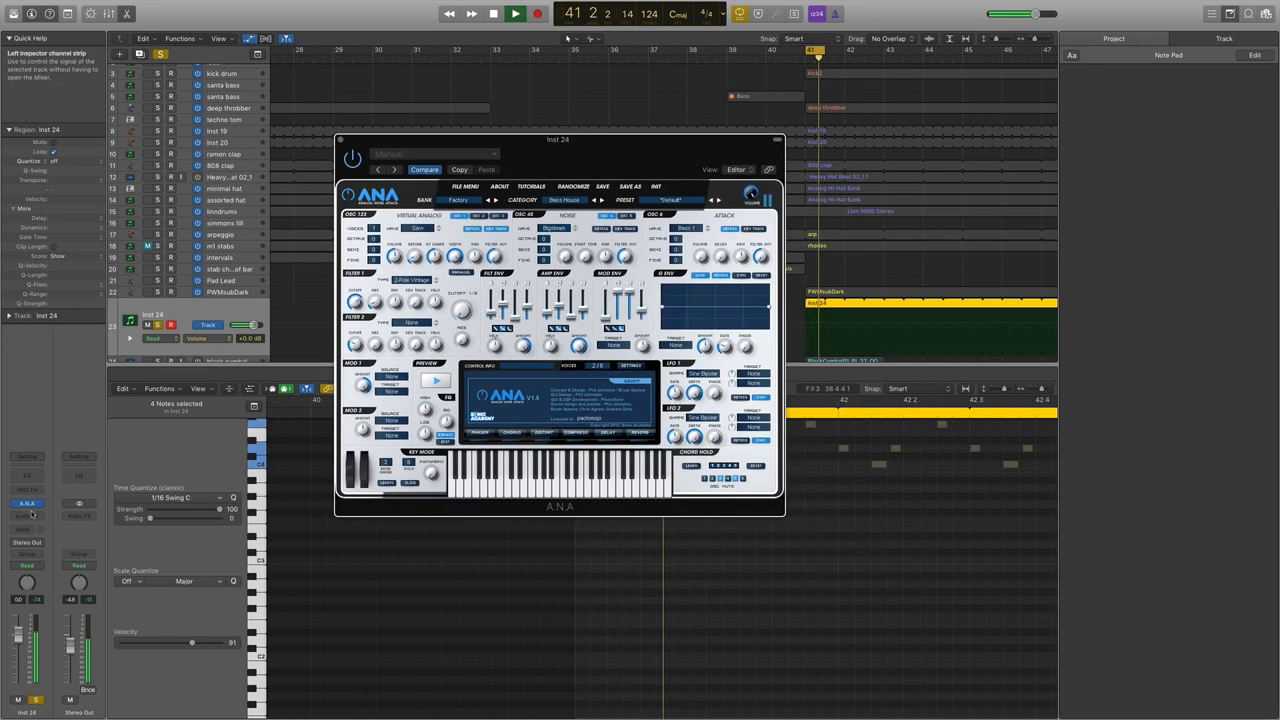
Insert a Compressor on the A.N.A track, turn on its limiter and adjust its attack, release and make-up gain
click(27, 515)
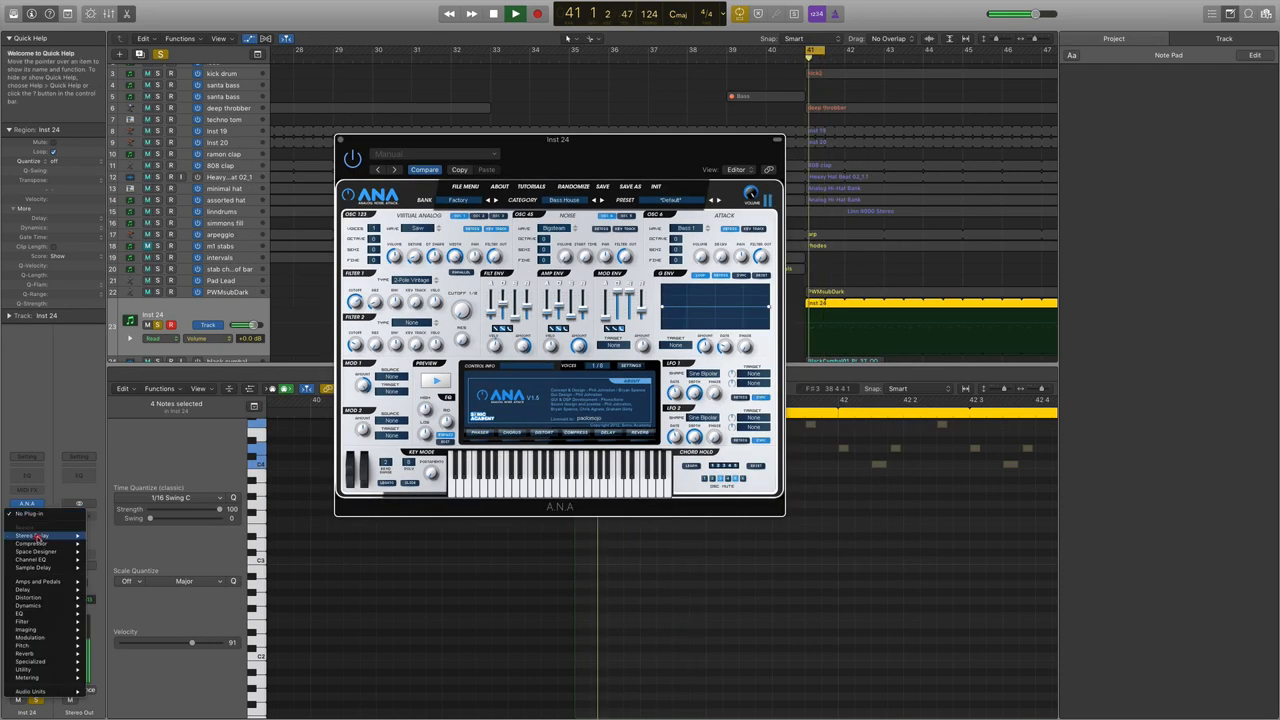
click(30, 543)
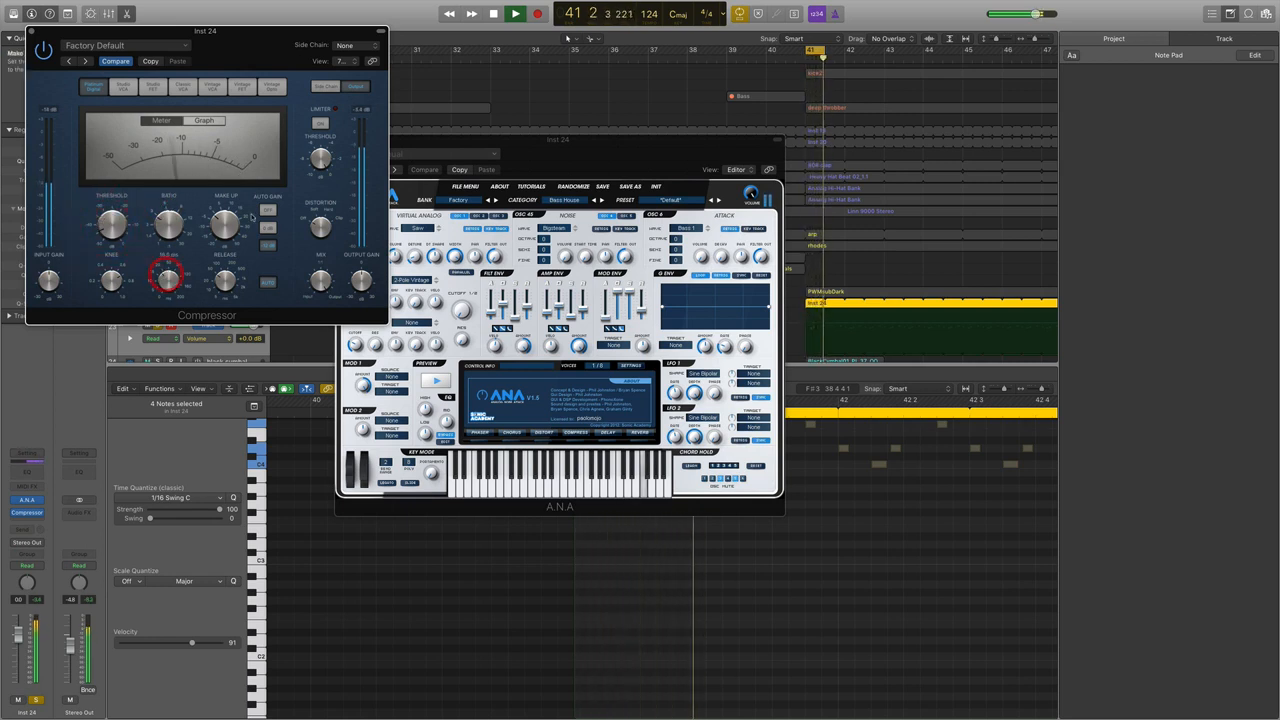
click(320, 122)
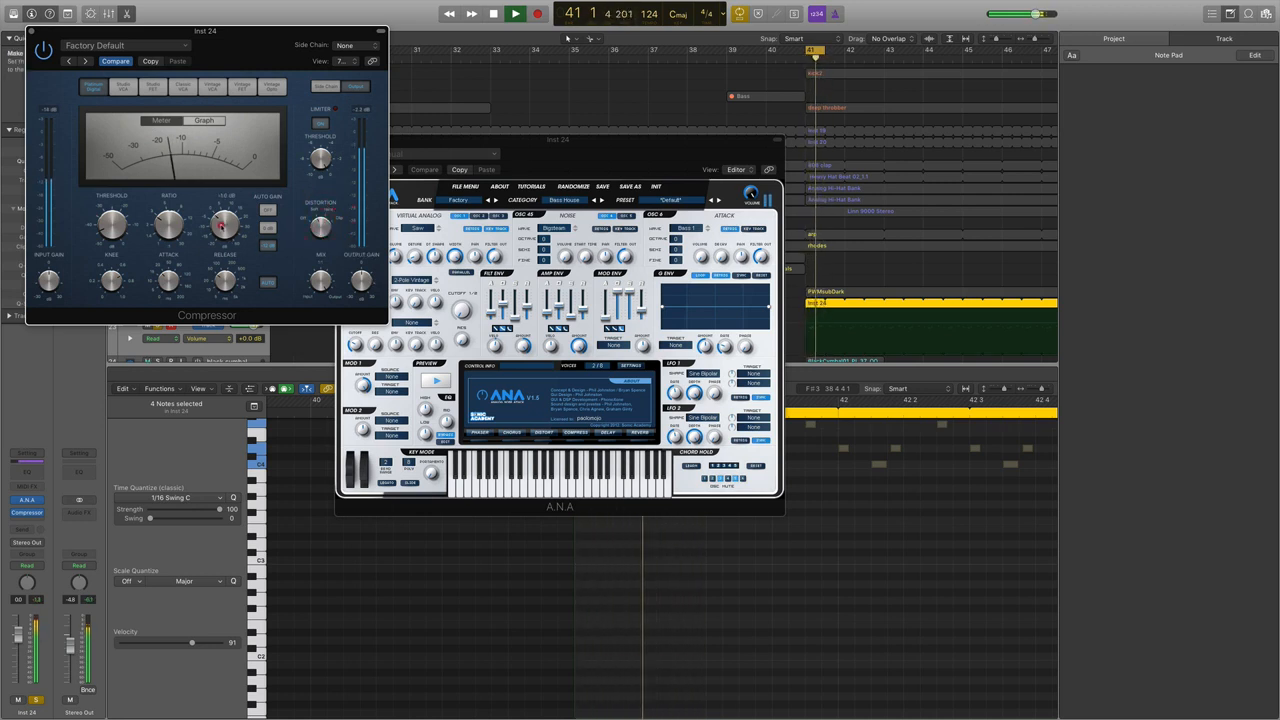
click(150, 230)
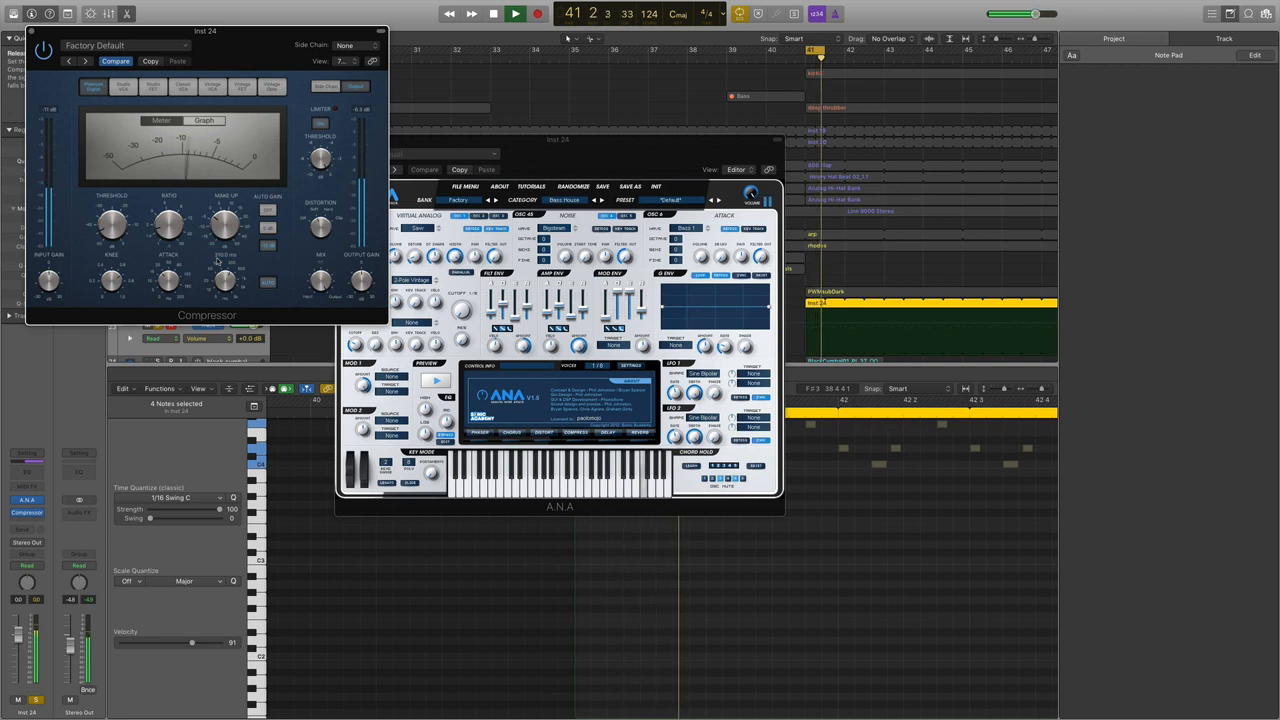
Insert a Sample Delay after the Compressor with a right delay of 315 samples and adjust the track's panning
click(36, 522)
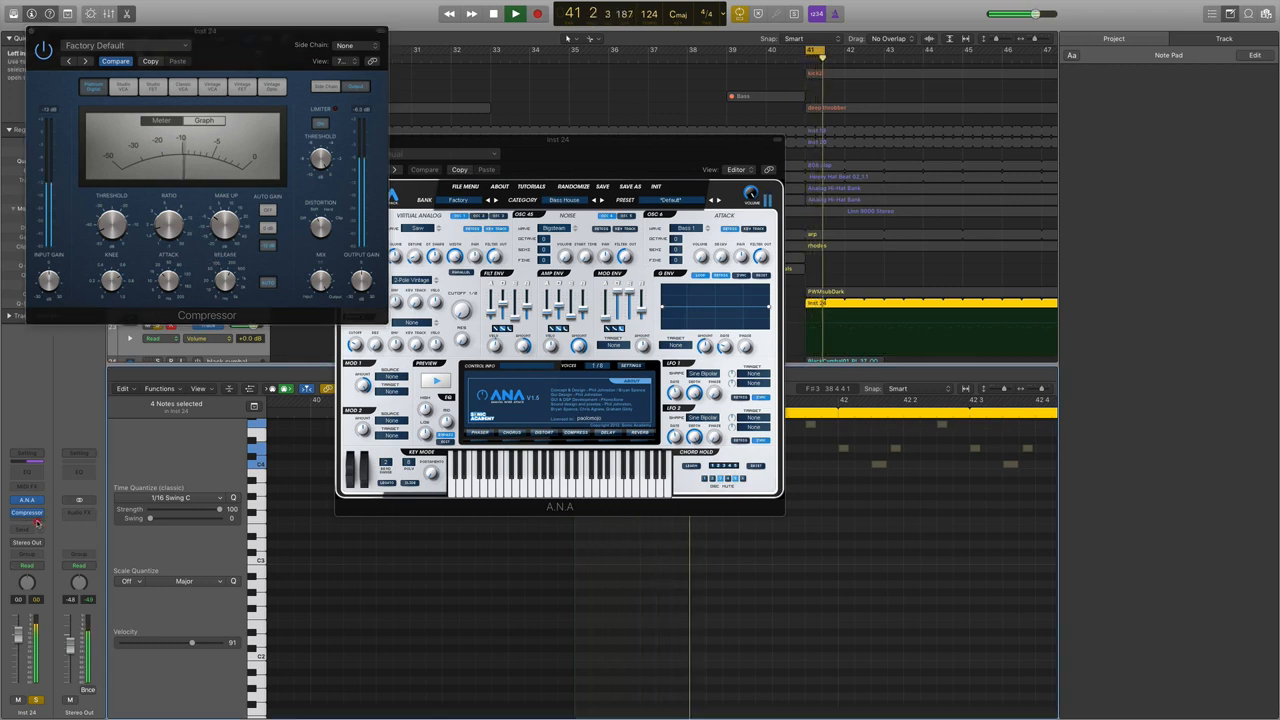
click(36, 520)
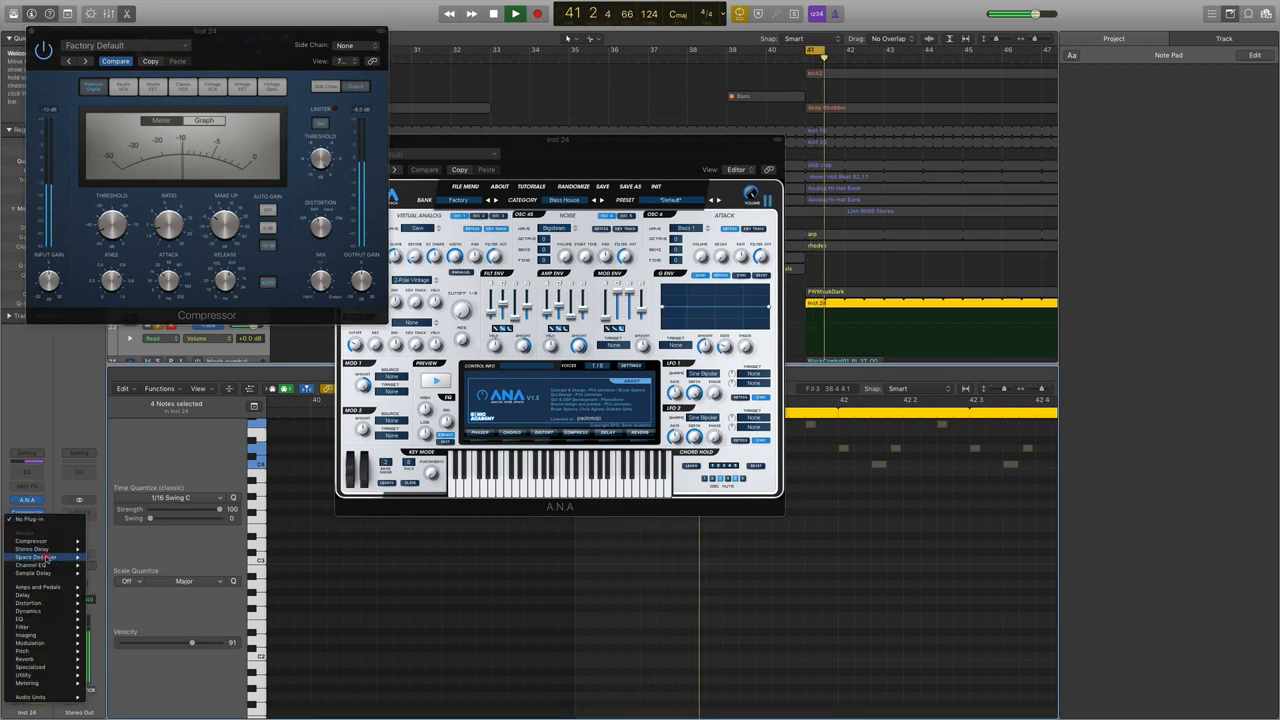
click(47, 573)
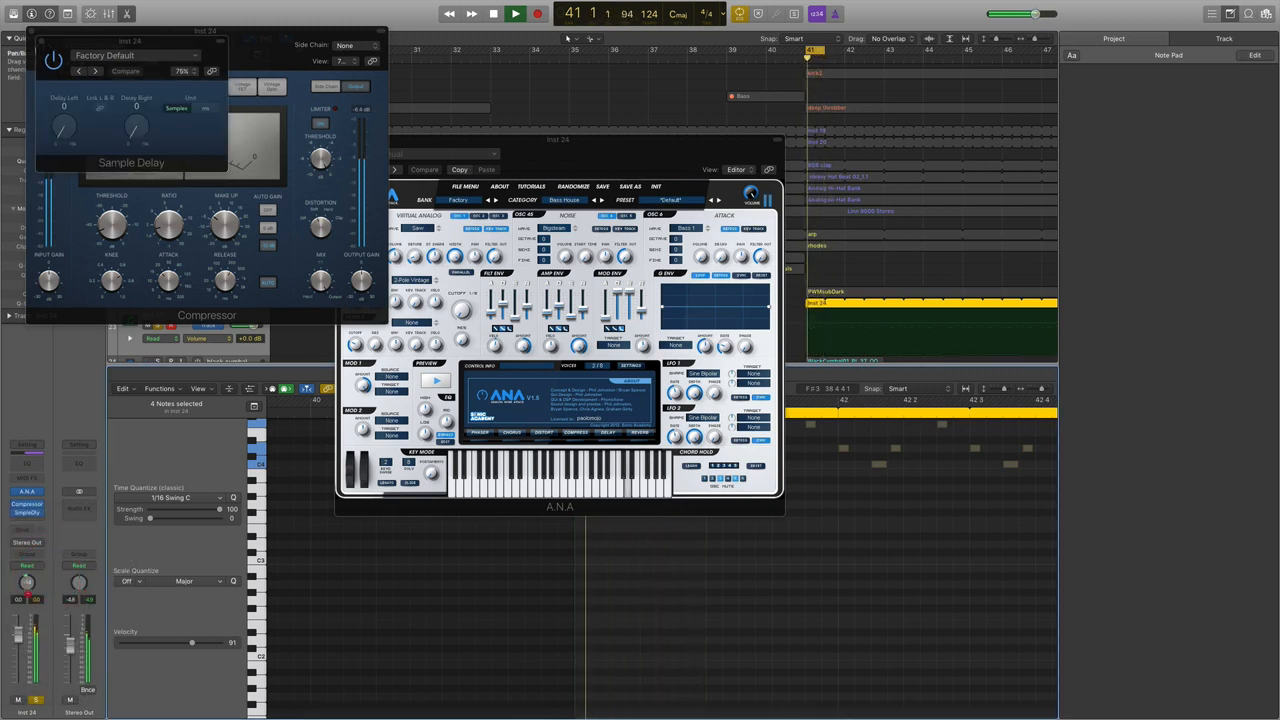
drag(136, 127, 132, 105)
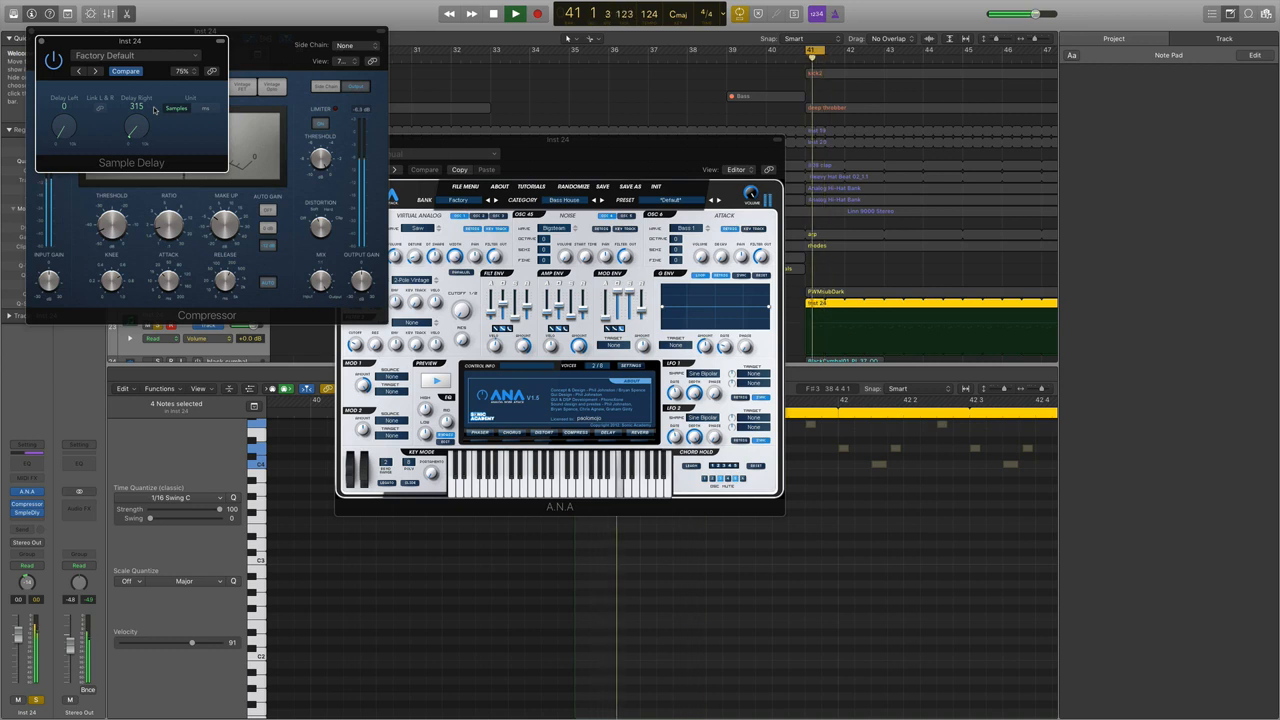
Insert Space Designer after the Sample Delay and load the small-space hall preset 1.0s Dynamic Hall
click(27, 519)
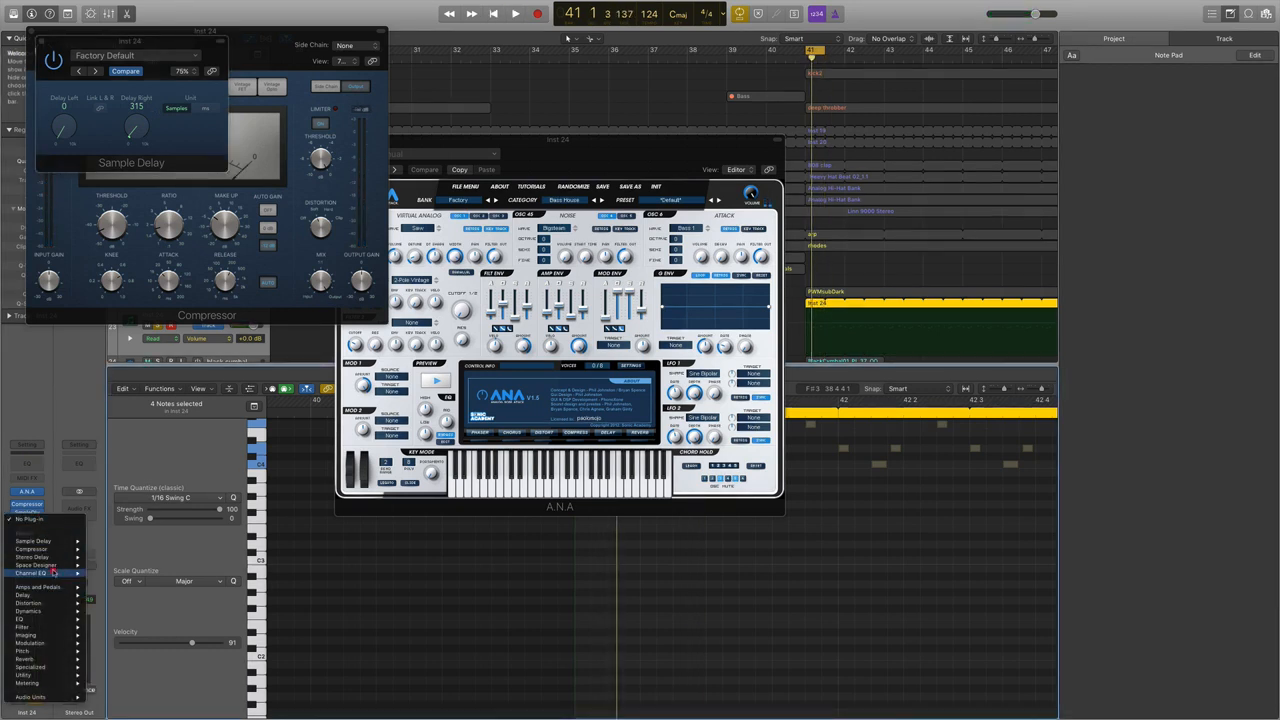
click(53, 566)
click(145, 65)
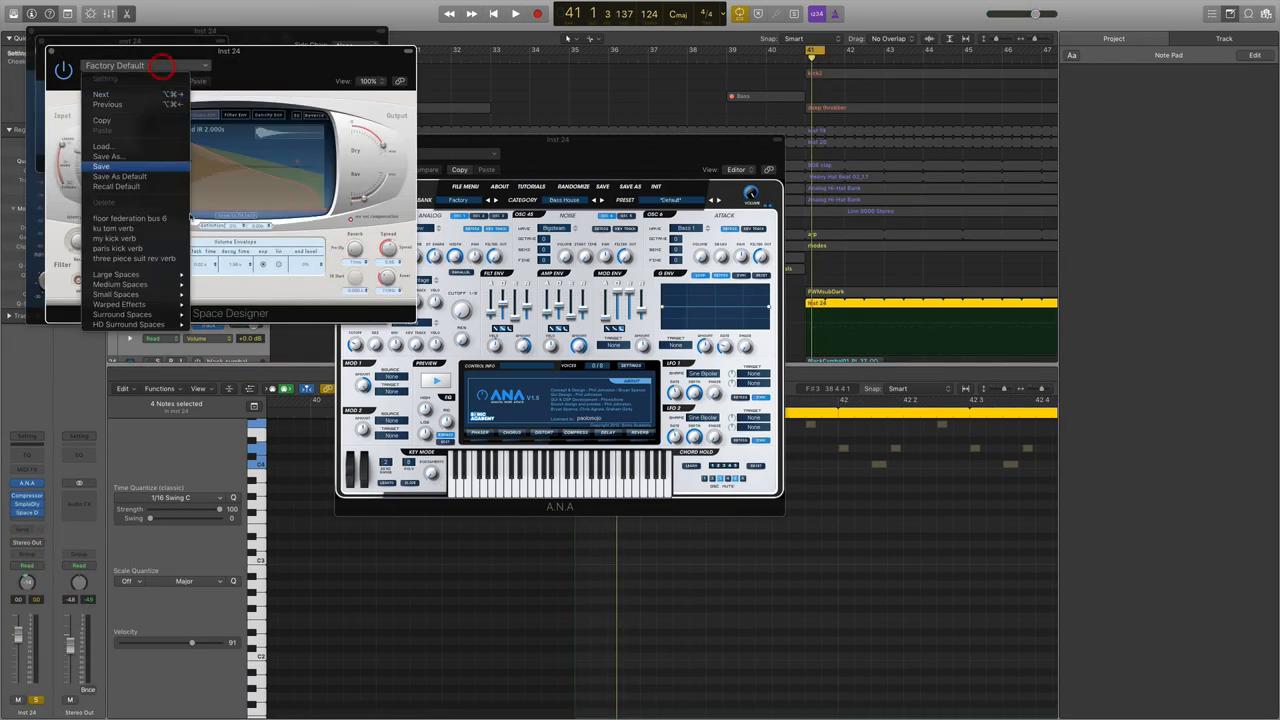
drag(117, 57, 116, 60)
click(116, 64)
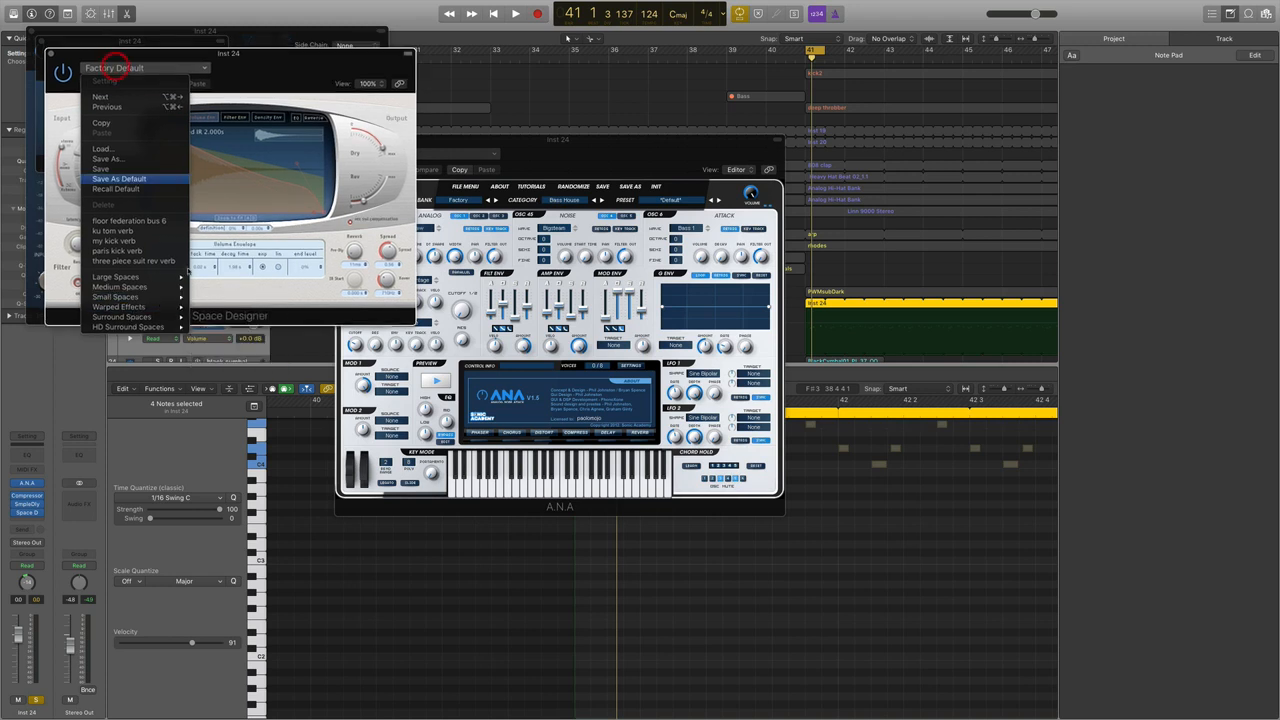
mouse_move(167, 300)
mouse_move(274, 312)
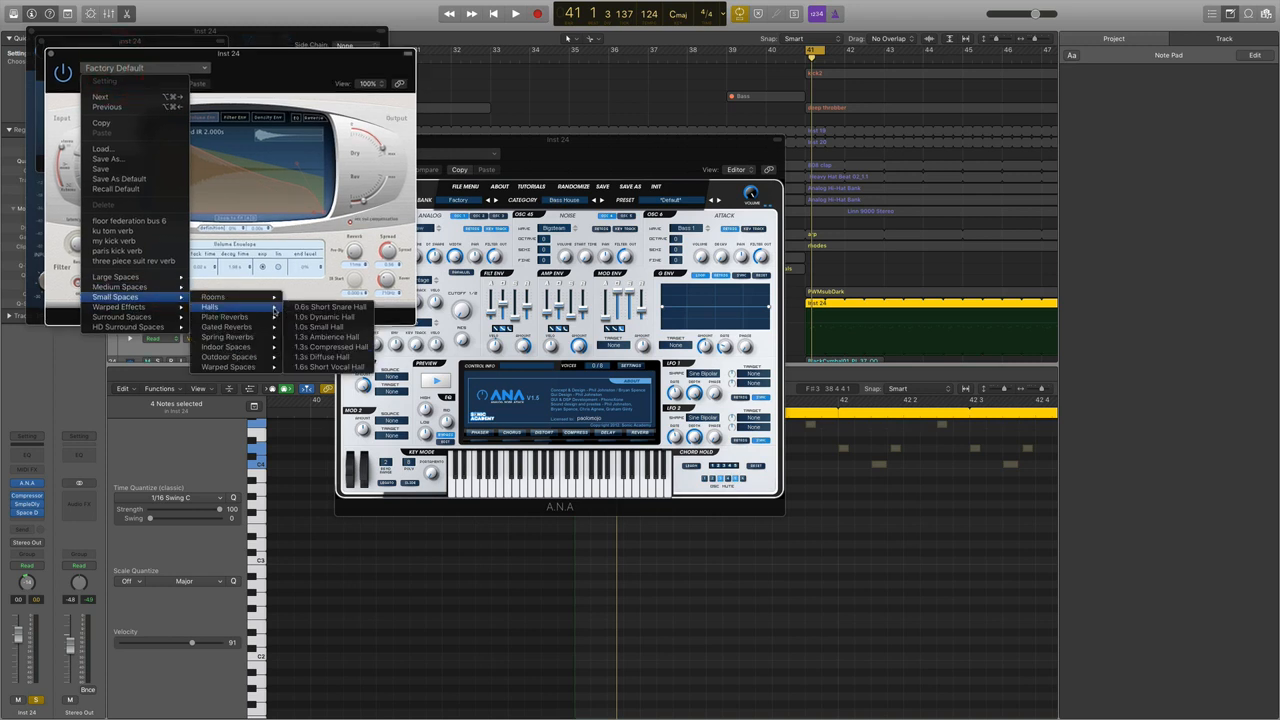
click(343, 318)
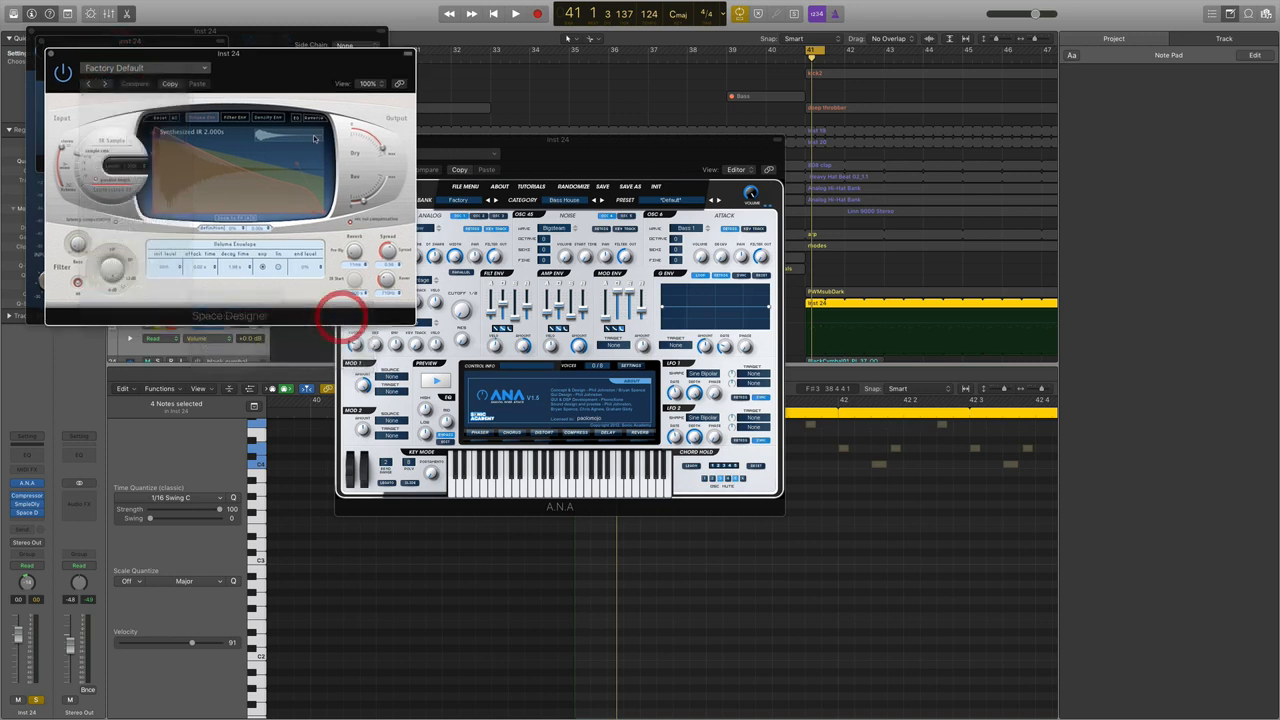
Play the pattern and lower Space Designer's reverb output level
key(space)
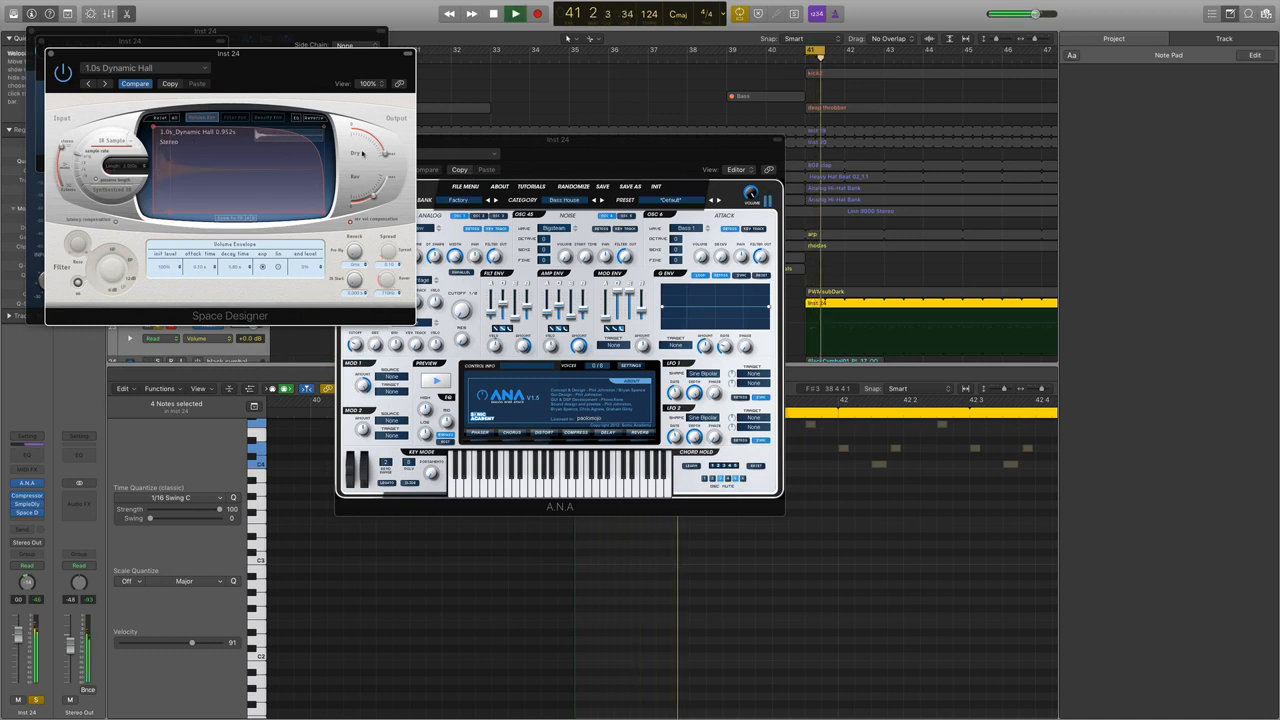
click(370, 197)
drag(368, 207, 368, 210)
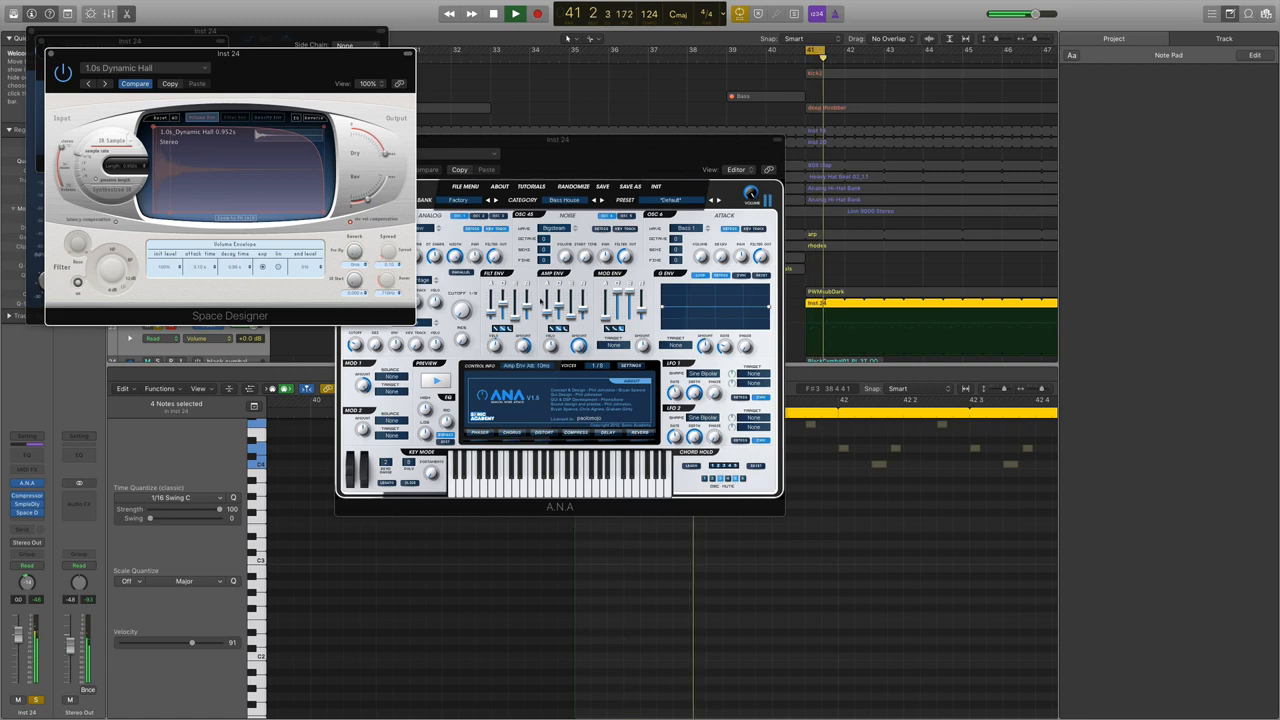
Close the Space Designer, Compressor and A.N.A plug-in windows
click(50, 53)
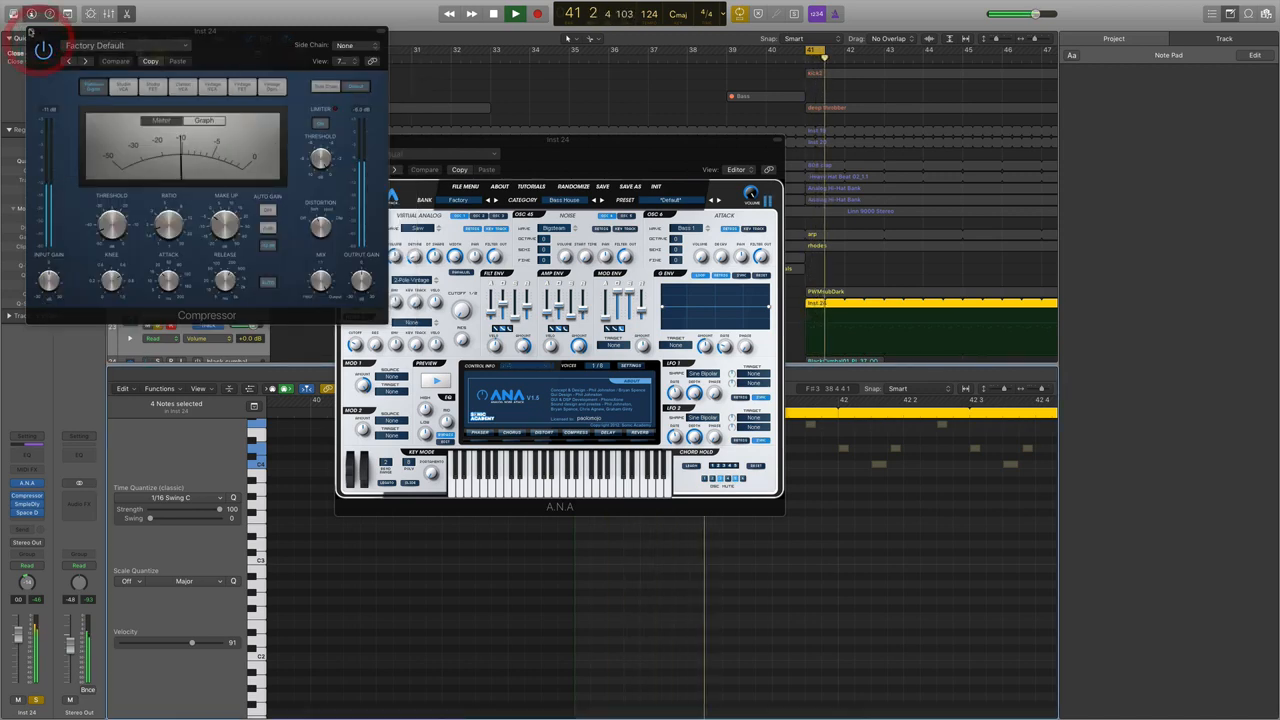
click(32, 33)
click(343, 141)
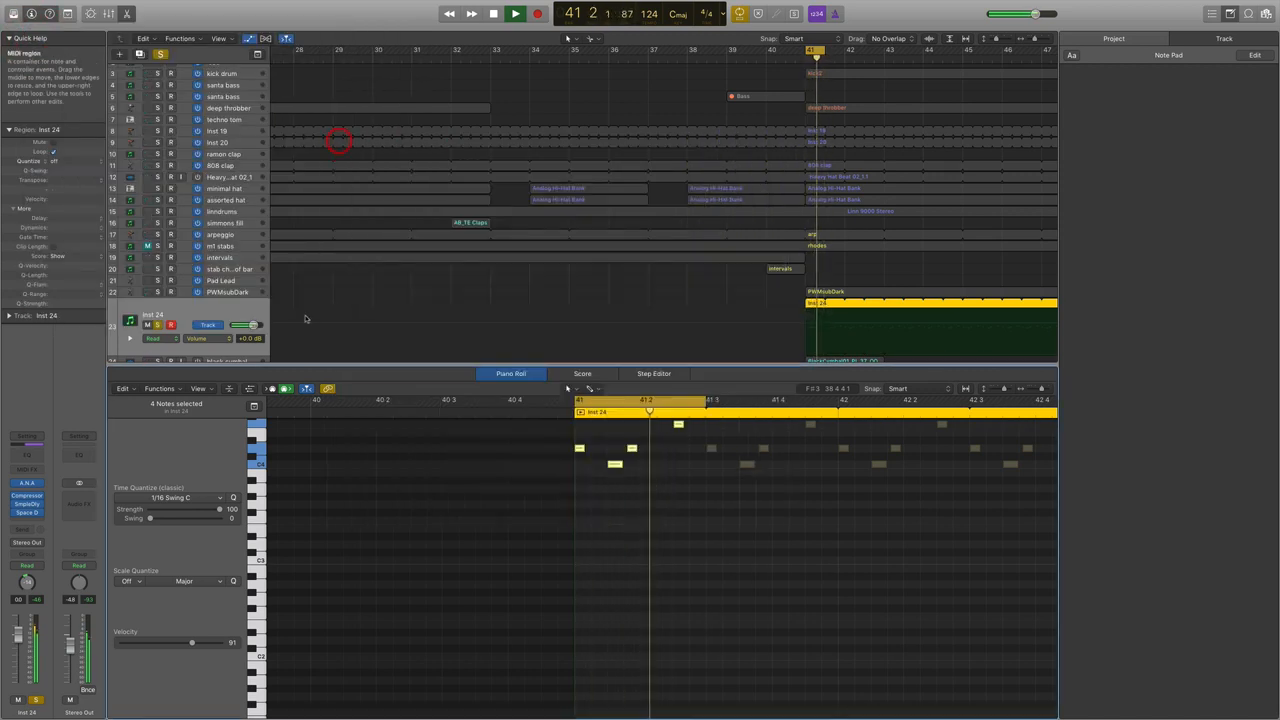
Unsolo the Inst 24 track with its volume lowered to -8.2 dB, and turn off cycle playback
drag(17, 633, 17, 684)
click(36, 699)
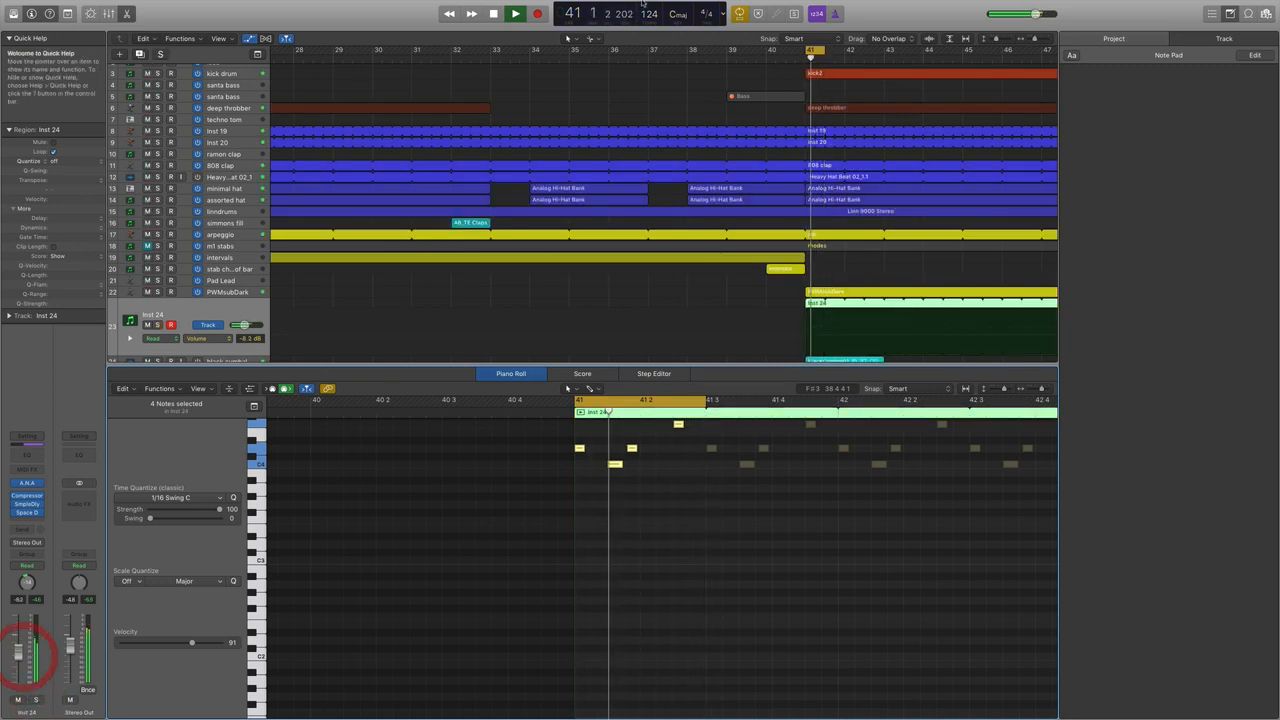
click(813, 50)
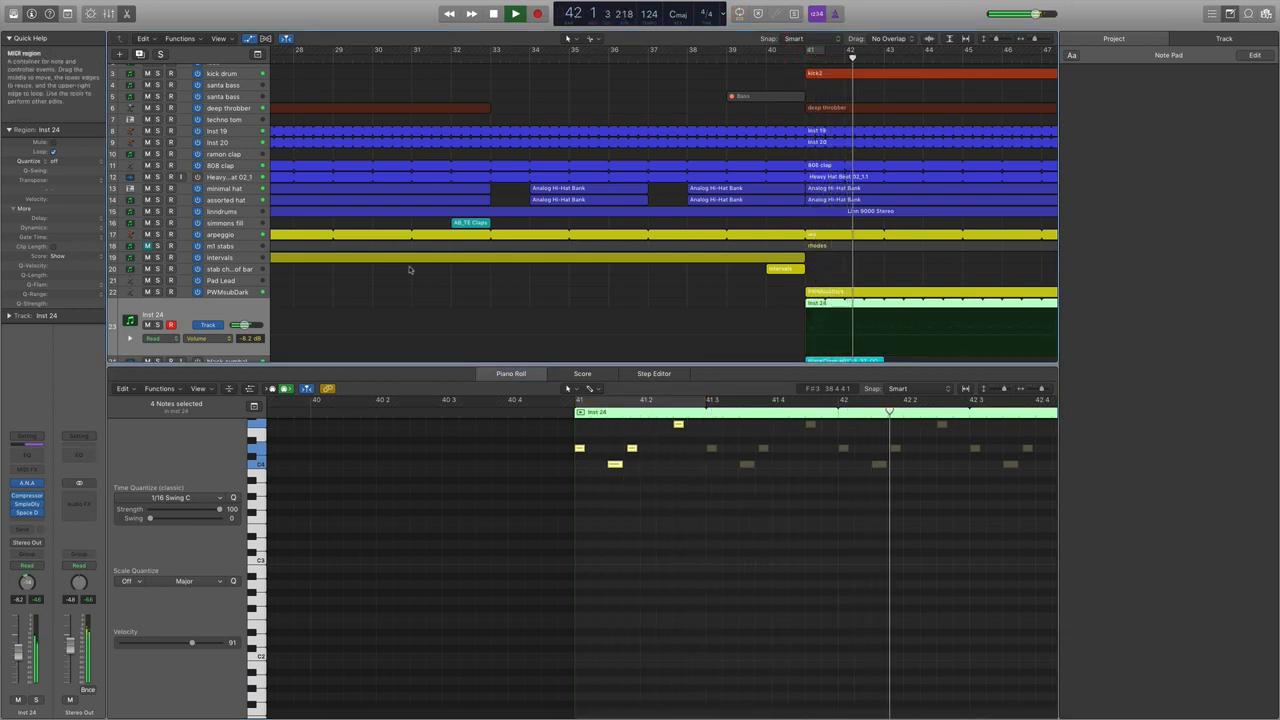
Mute the arpeggio track and lower the Inst 24 volume to -11.0 dB, ending with playback stopped
click(147, 234)
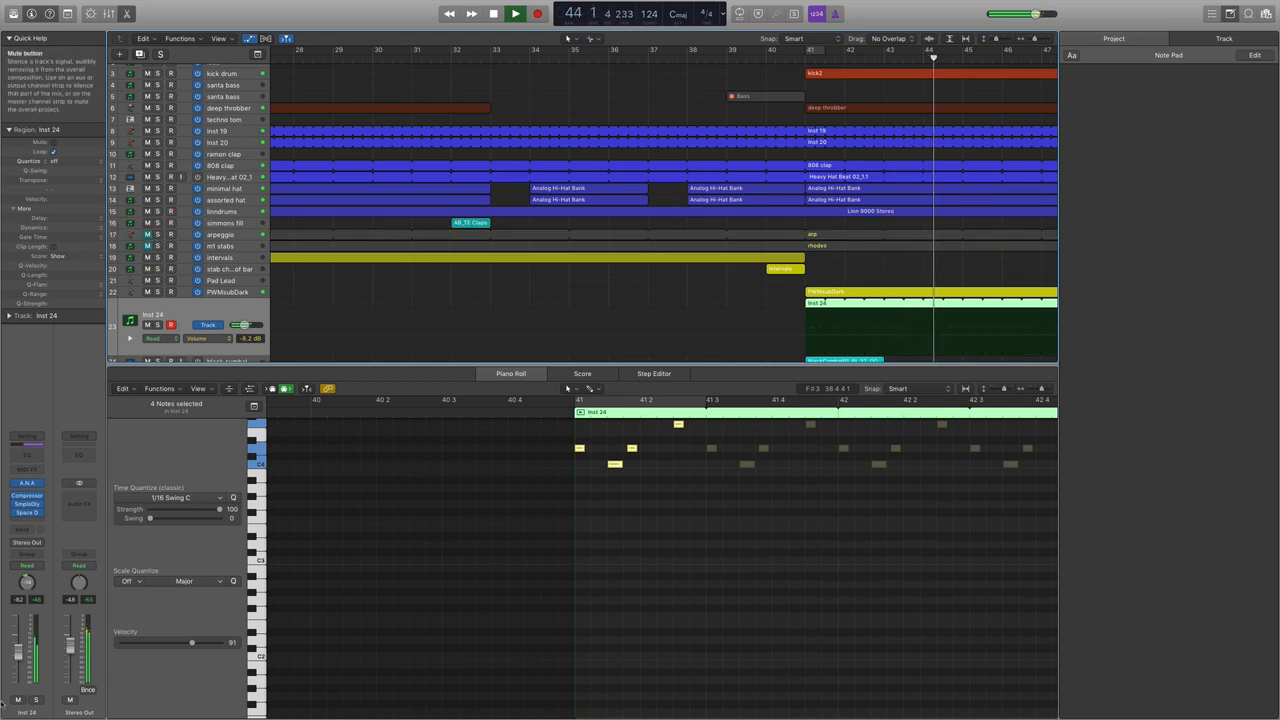
drag(18, 650, 18, 656)
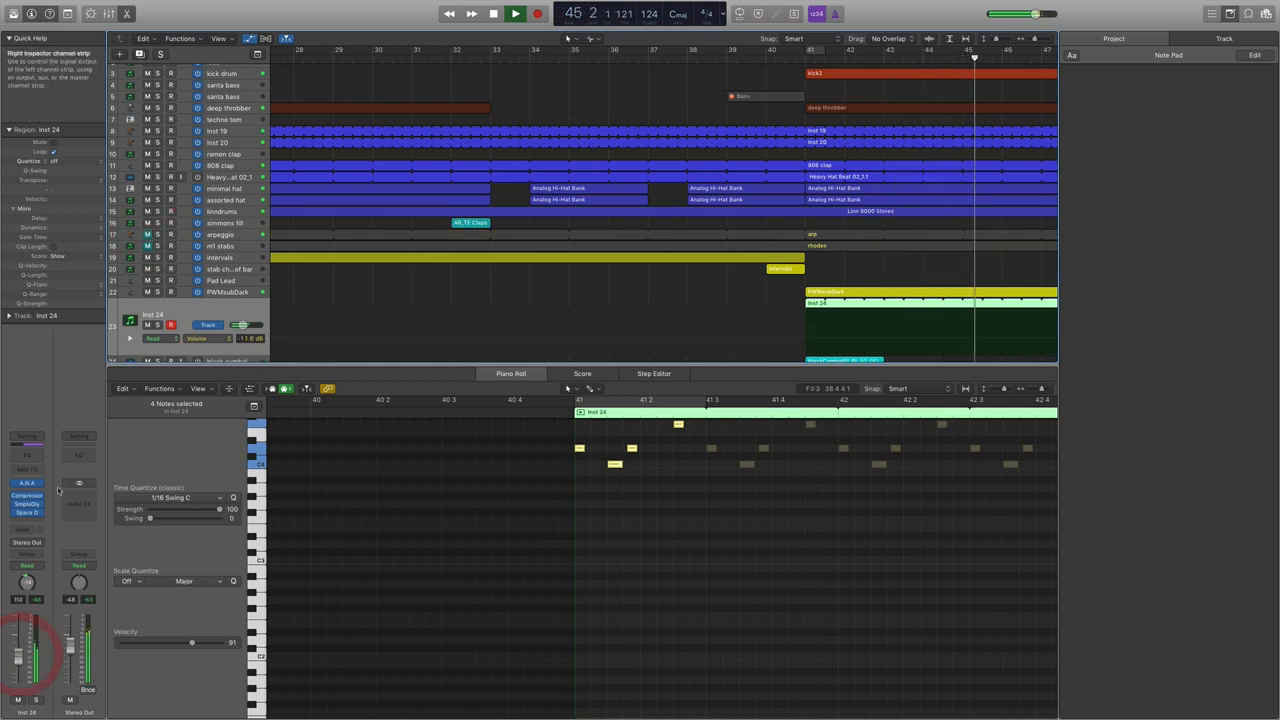
key(space)
Insert a Bitcrusher after Space Designer on the Inst 24 track
click(27, 519)
mouse_move(60, 603)
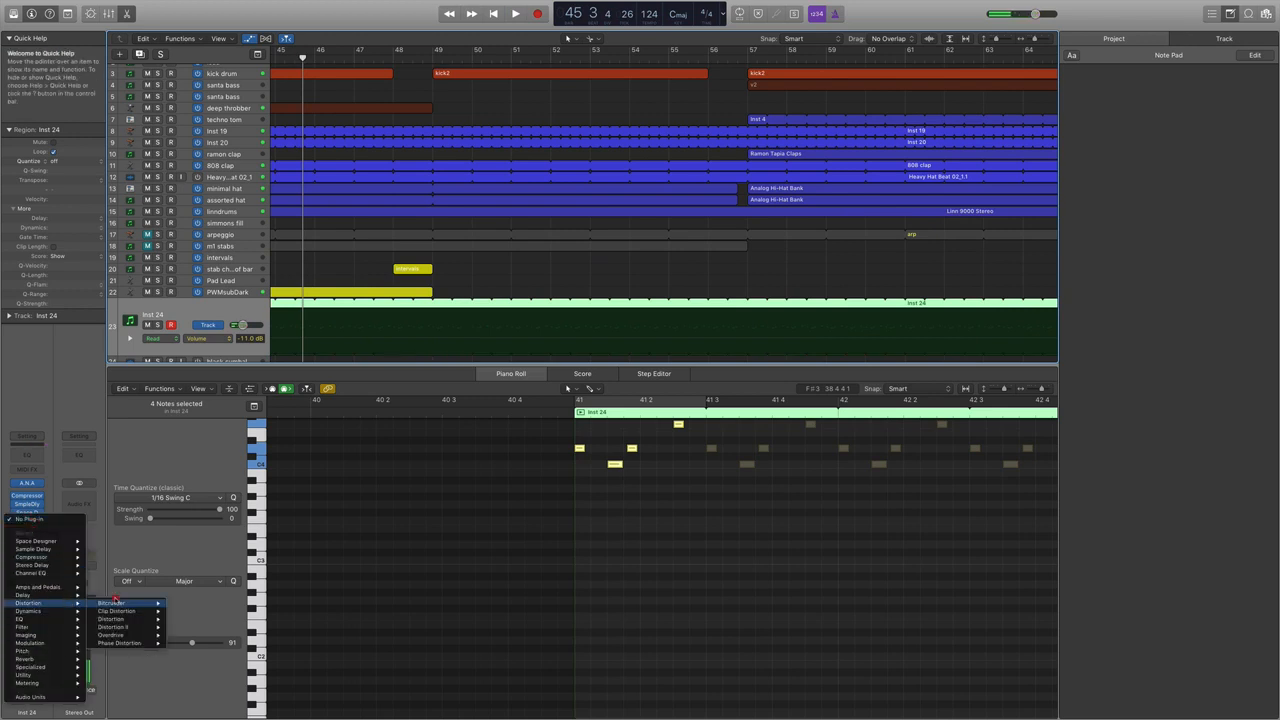
click(124, 603)
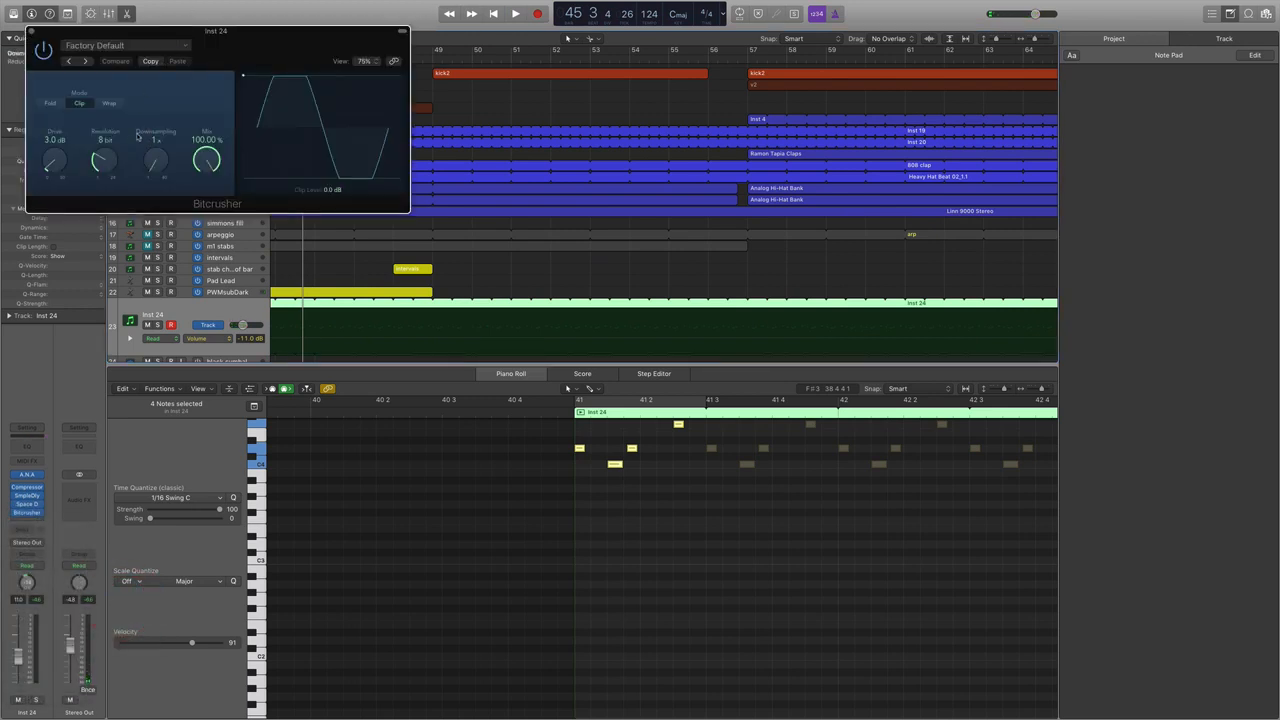
During playback, set the Bitcrusher to 12.5 dB drive, 6 bit resolution and 3x downsampling, and lower Inst 24 to -21.0 dB
key(space)
drag(56, 157, 56, 123)
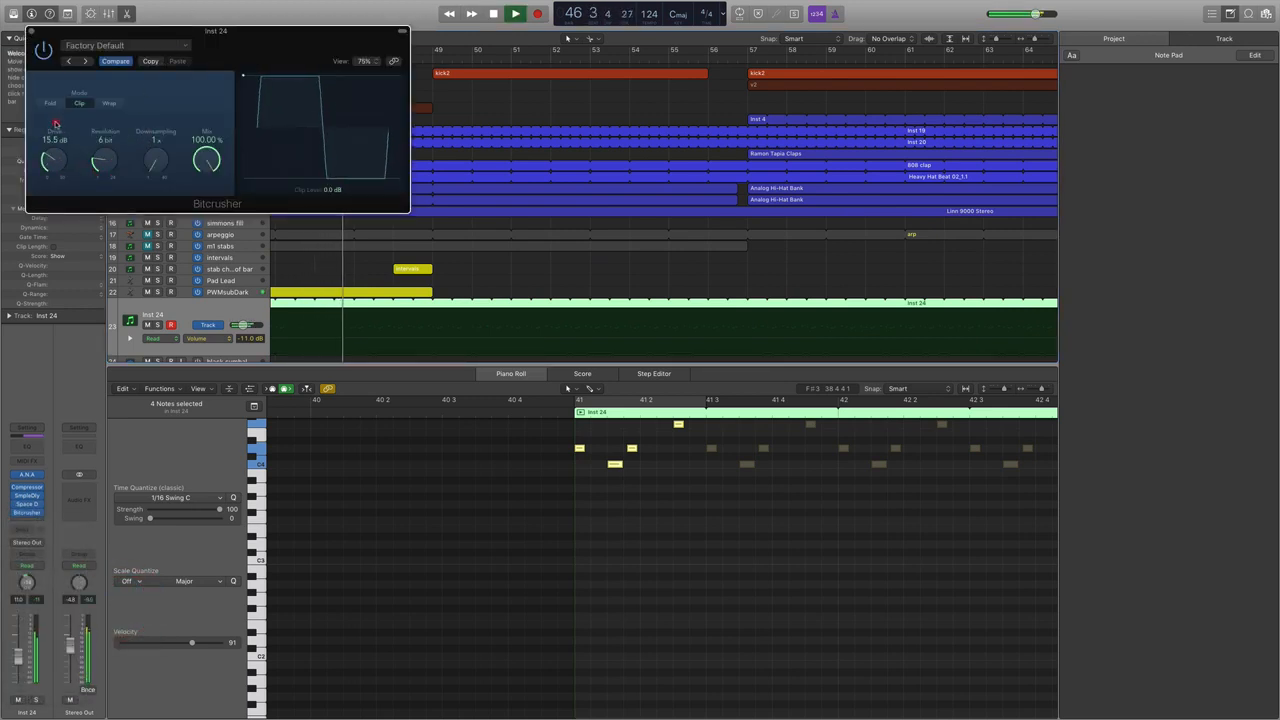
drag(154, 162, 154, 156)
drag(17, 655, 18, 672)
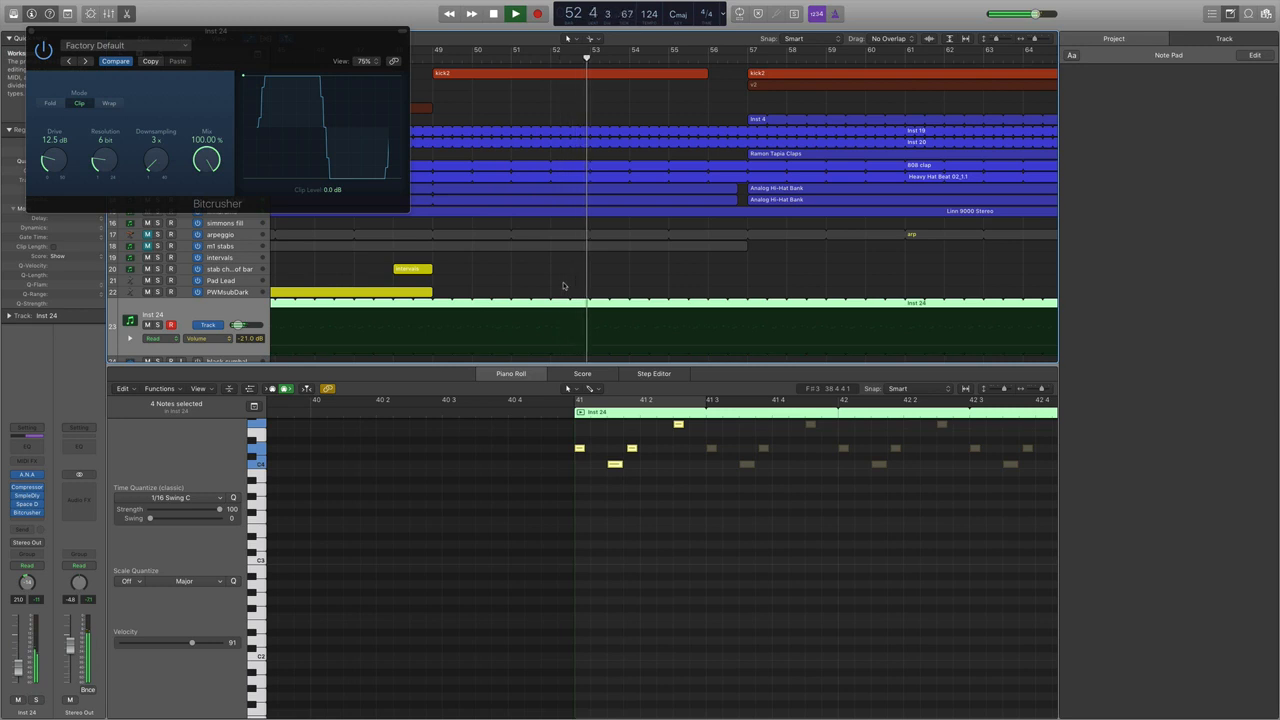
key(space)
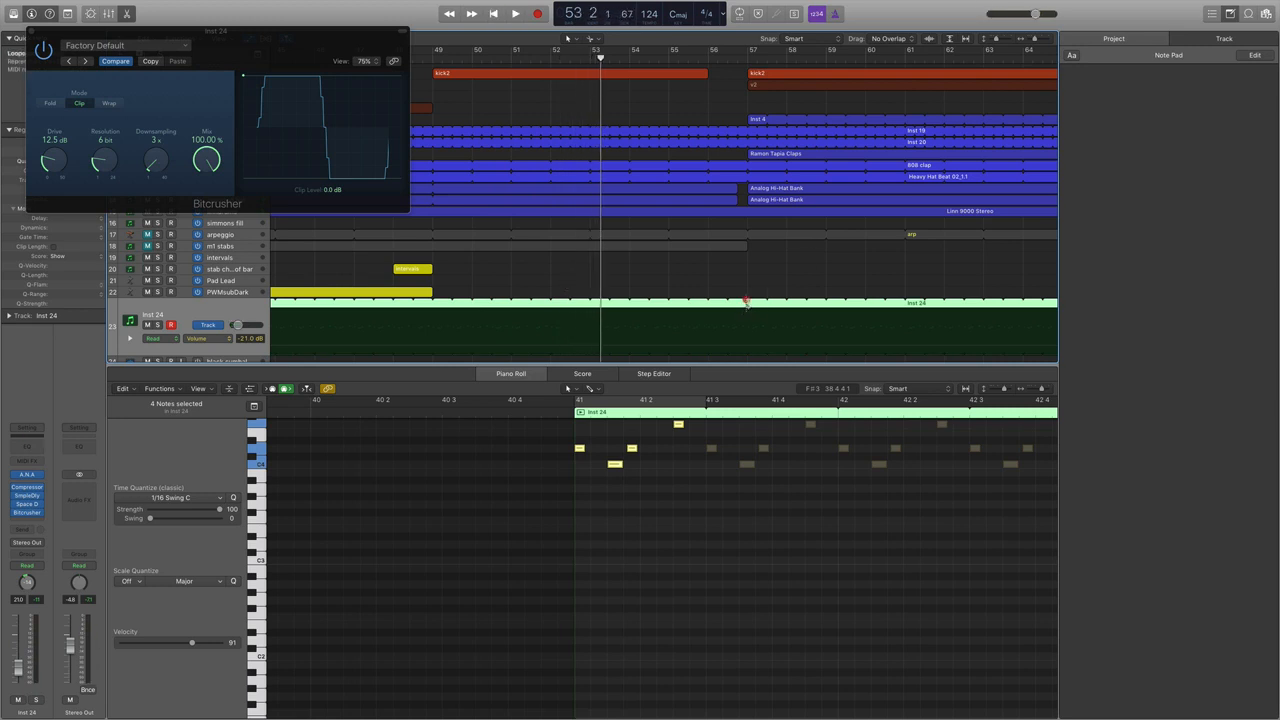
Split the looped Inst 24 region at bar 57 and at 57 3, and select the short piece between the cuts
click(748, 301)
click(767, 304)
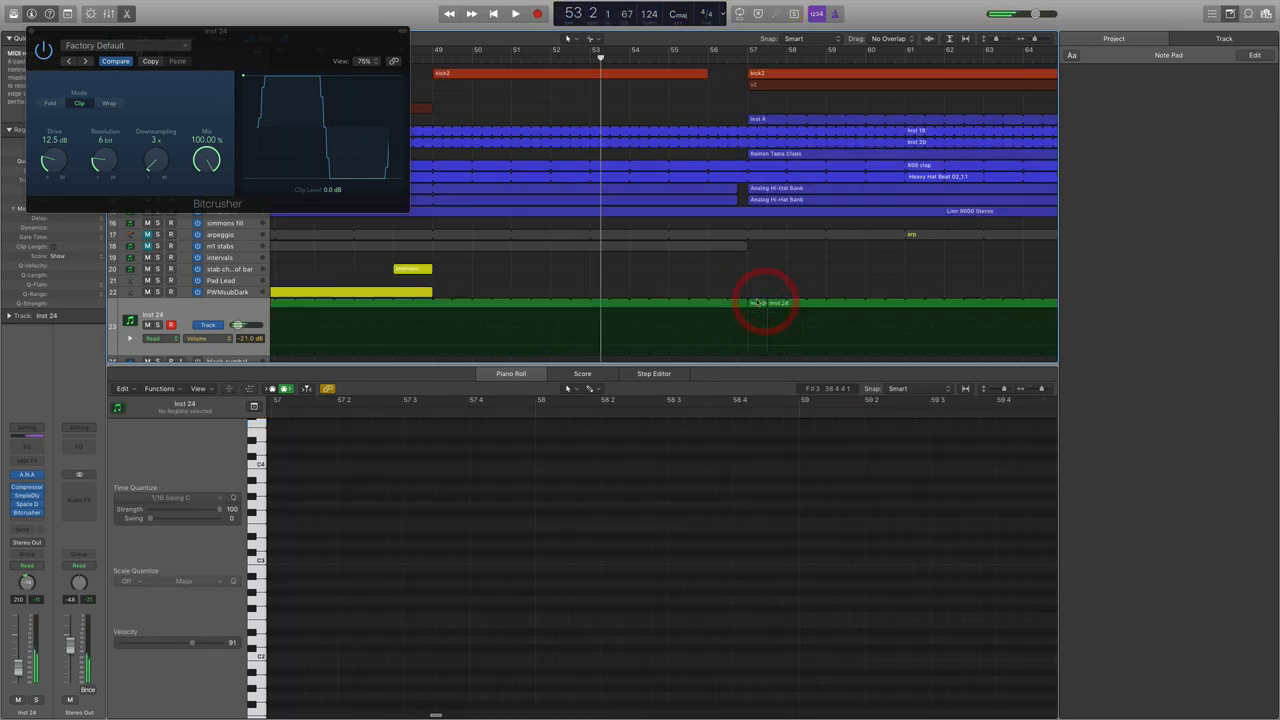
click(756, 303)
Copy the C4 note up to G4 in the short region and set a cycle range from bar 56 to 57 3
scroll(332, 513, up, 2)
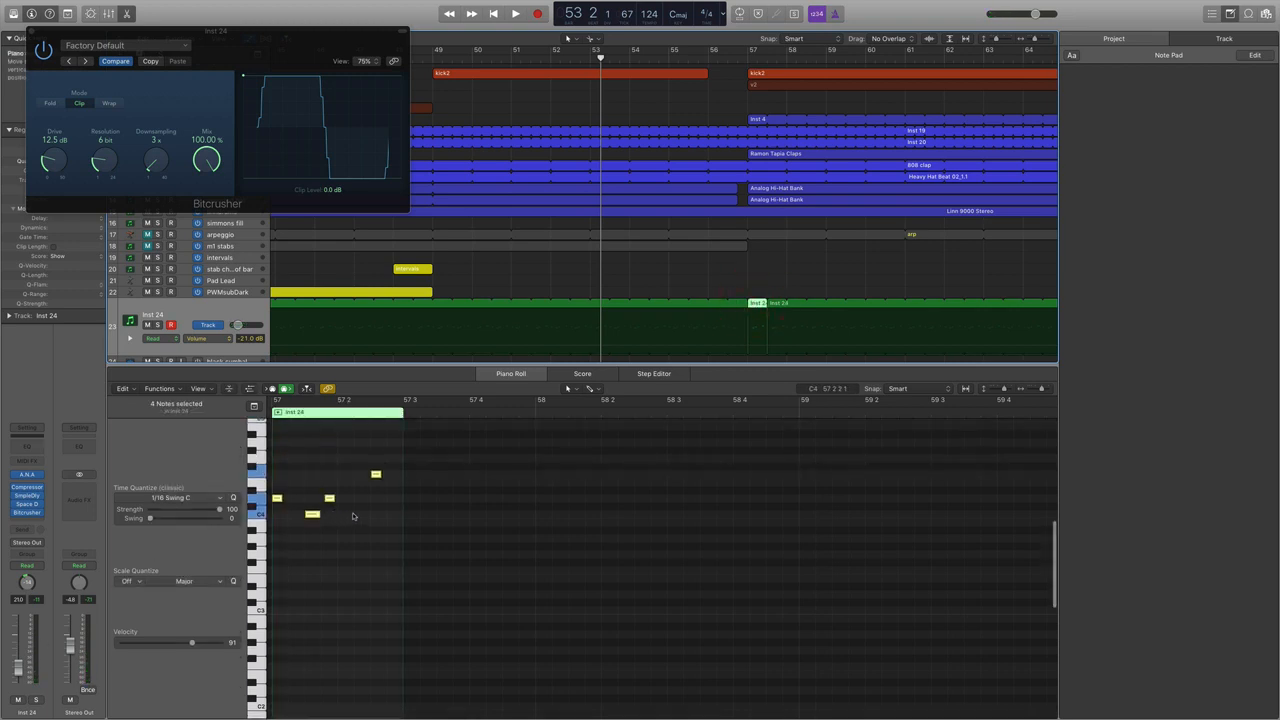
click(312, 515)
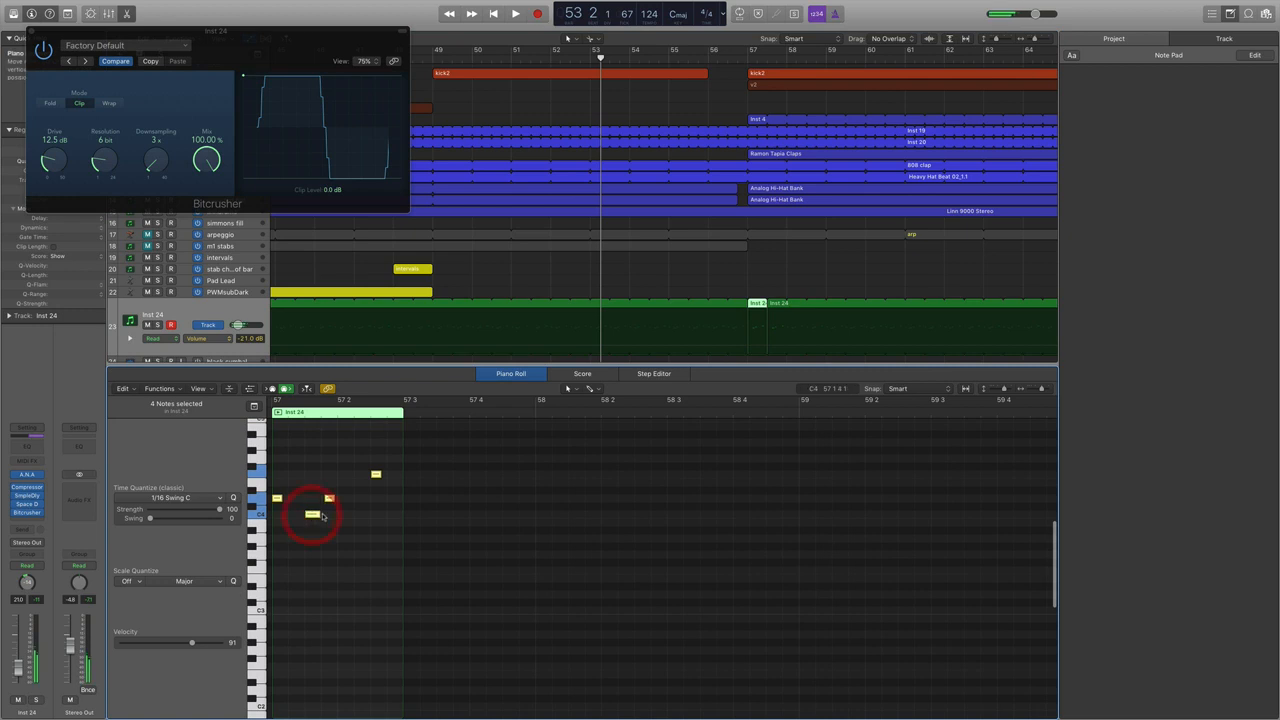
drag(312, 516, 315, 468)
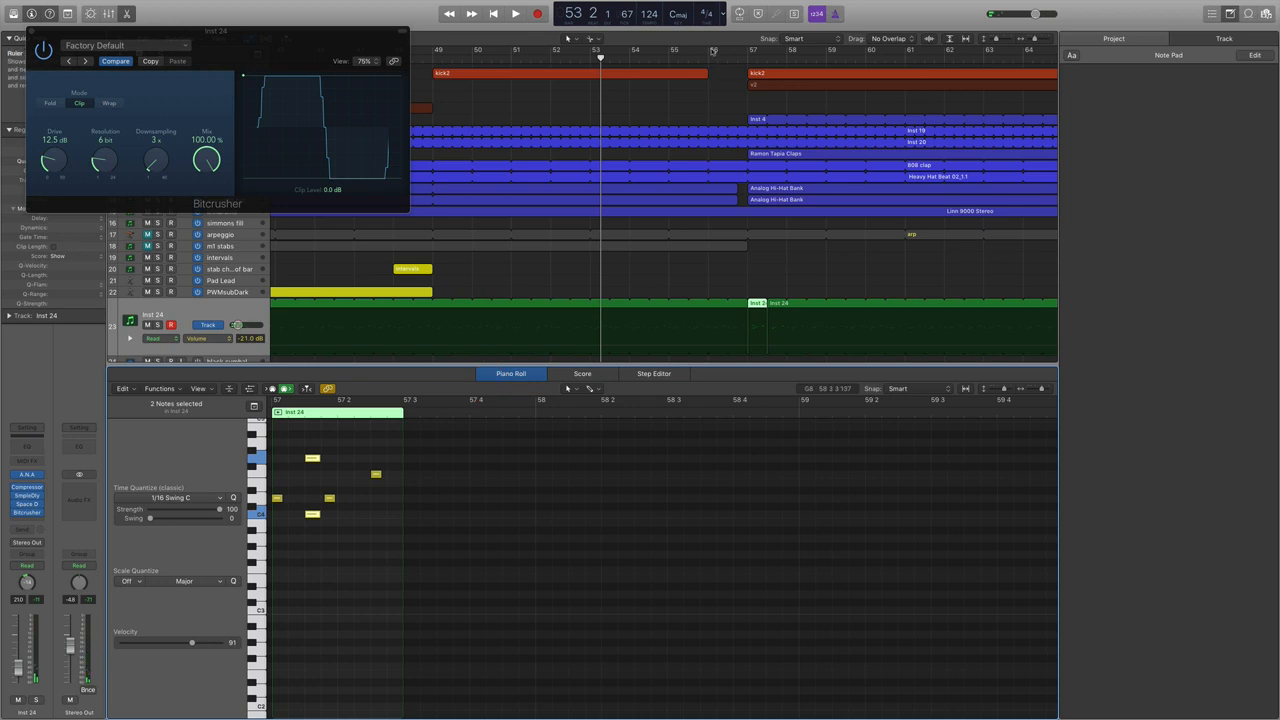
drag(713, 50, 766, 50)
Delete the Inst 24 region that follows the short bar 57 region, and loop the short region in its place
click(795, 353)
key(Delete)
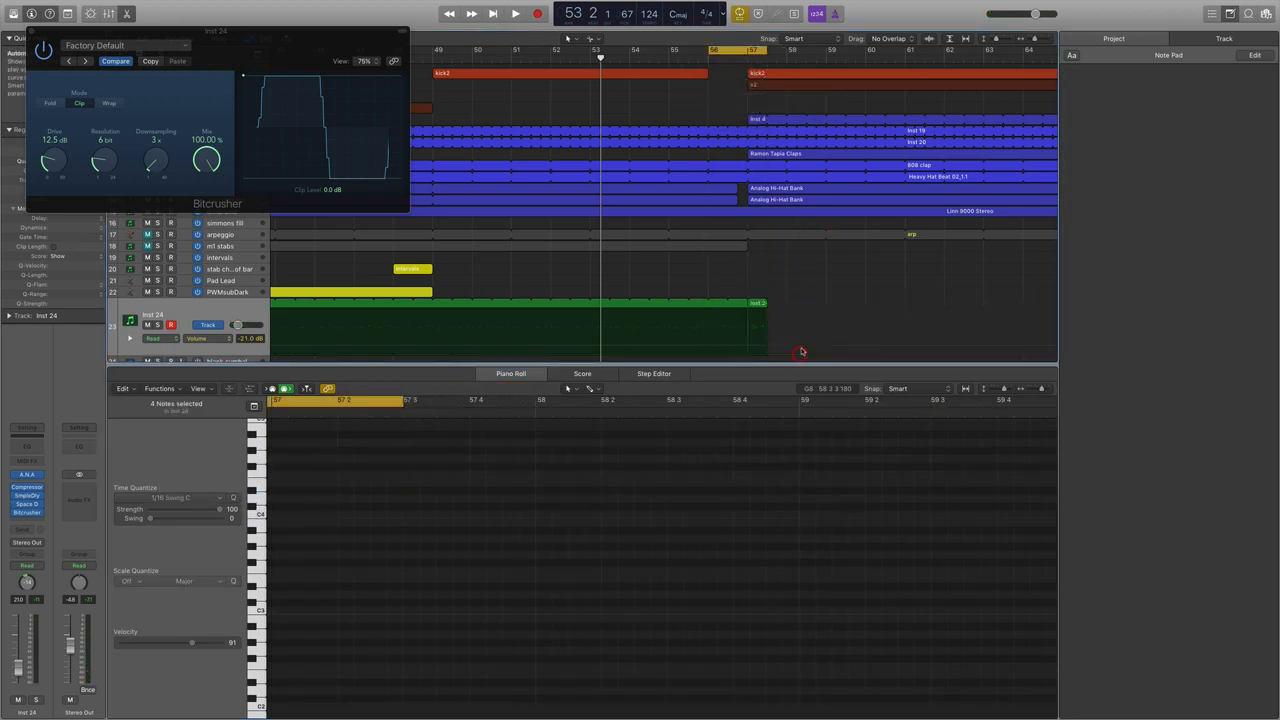
click(758, 304)
key(l)
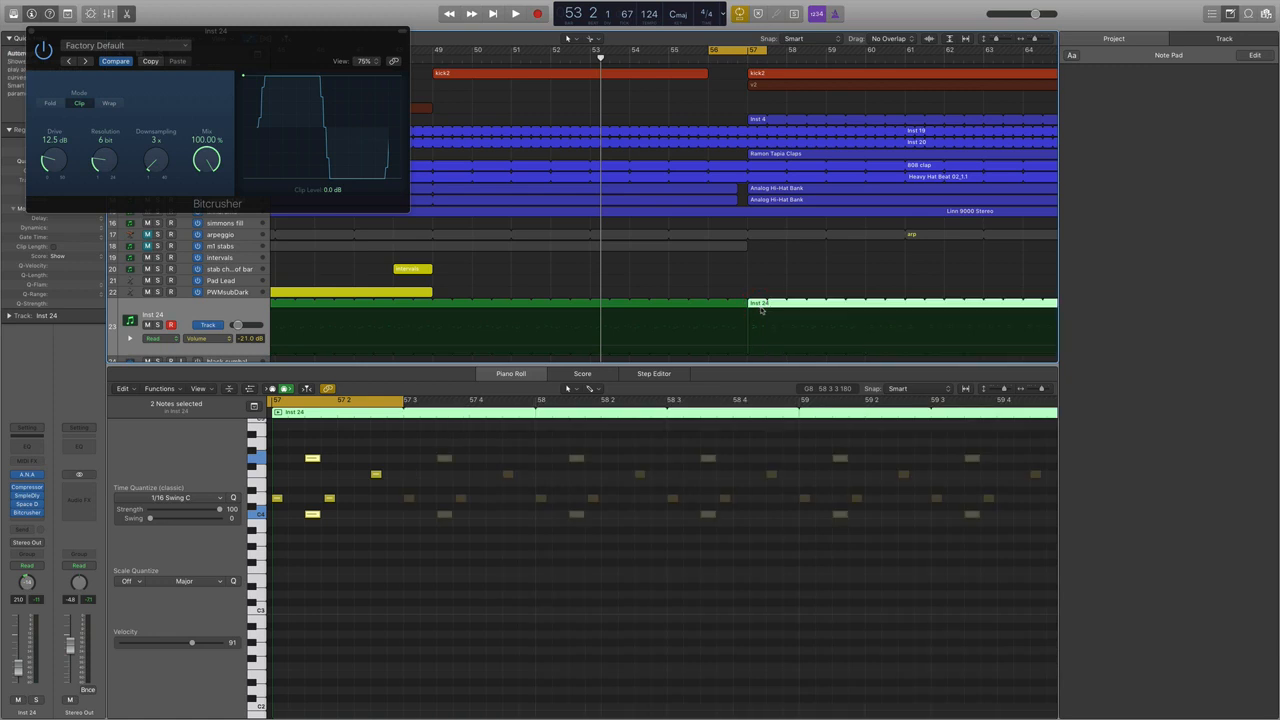
Play the edited pattern with the cycle range extended to bar 59 and the Inst 24 track soloed
key(space)
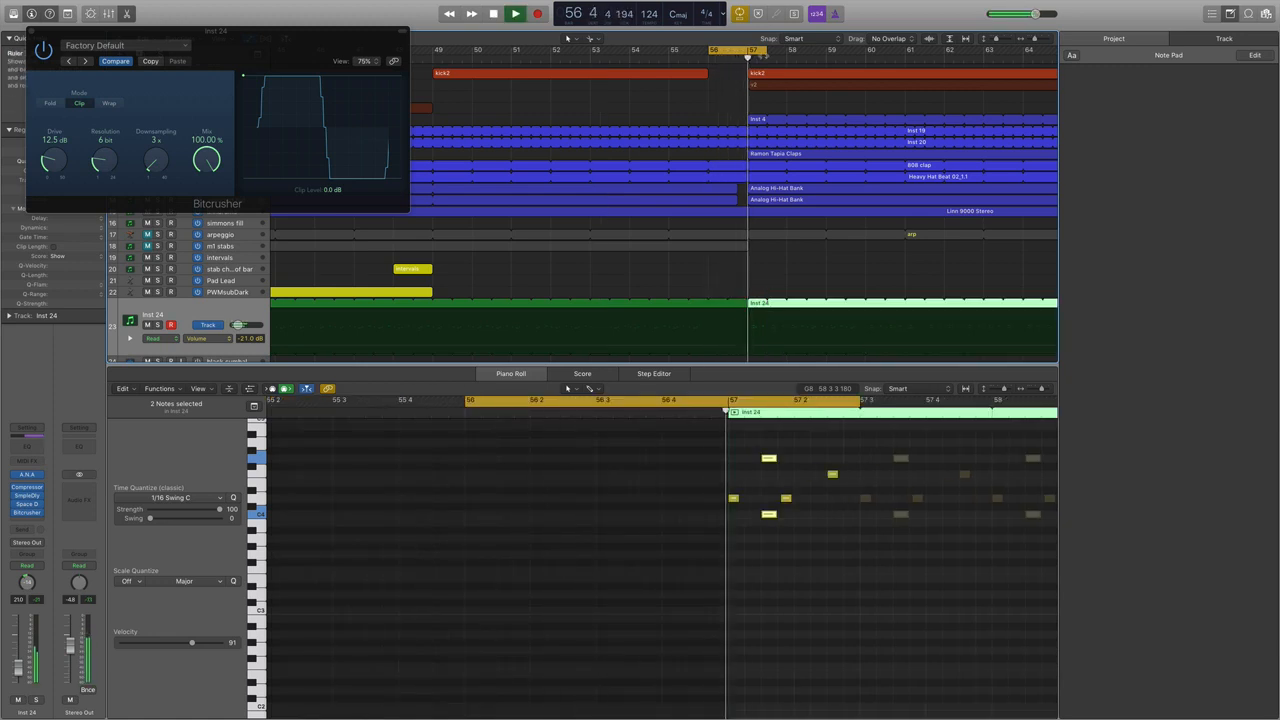
drag(765, 50, 823, 62)
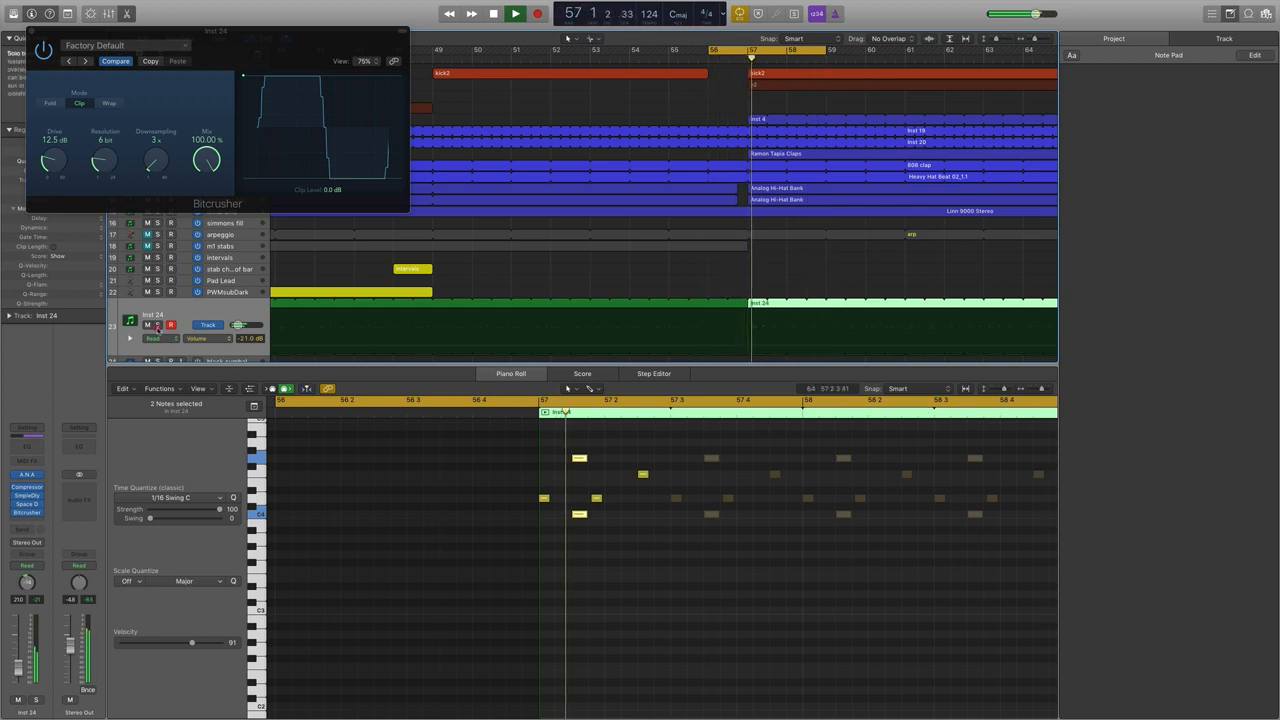
click(157, 325)
click(603, 478)
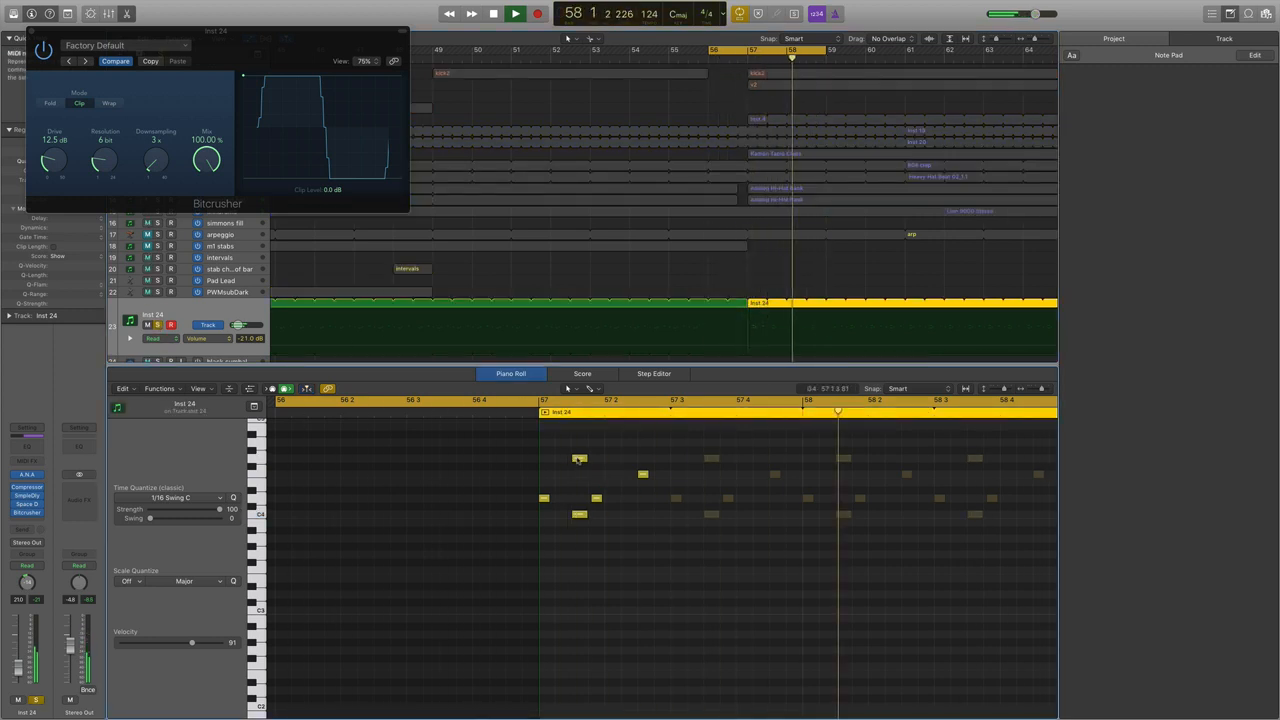
click(579, 458)
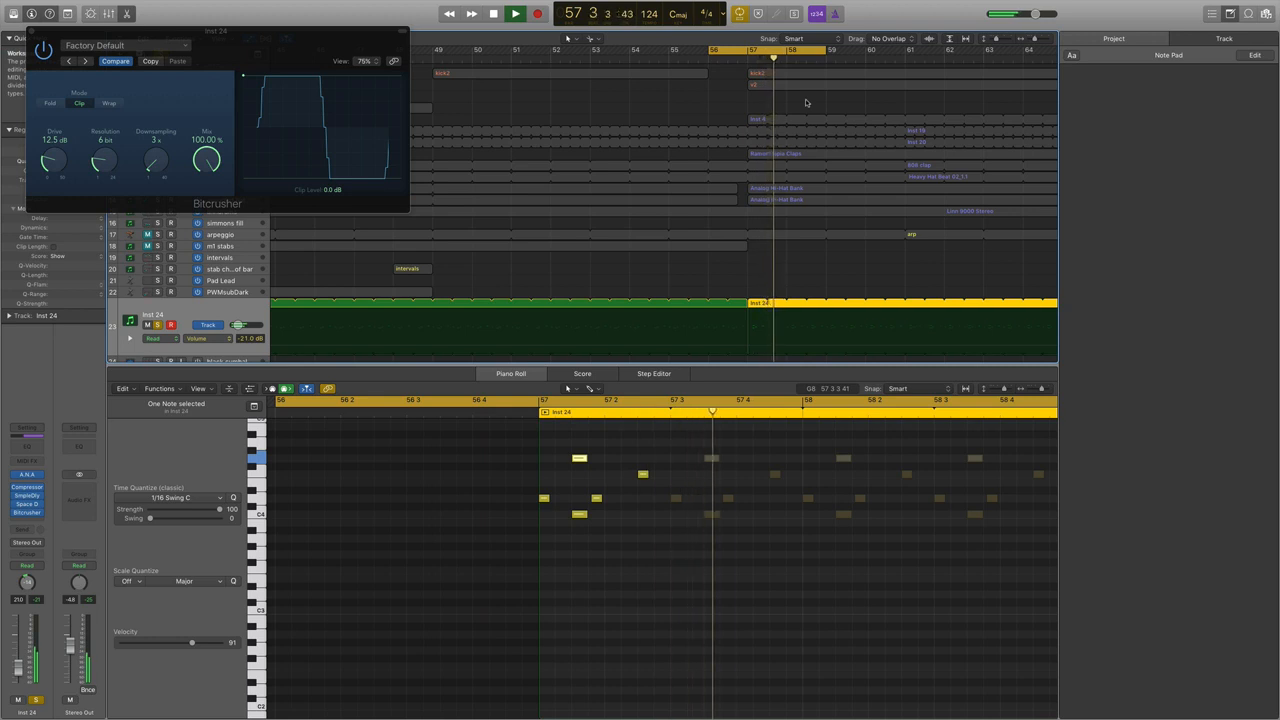
key(space)
Try to shift the added G4 note slightly later in the piano roll
click(575, 469)
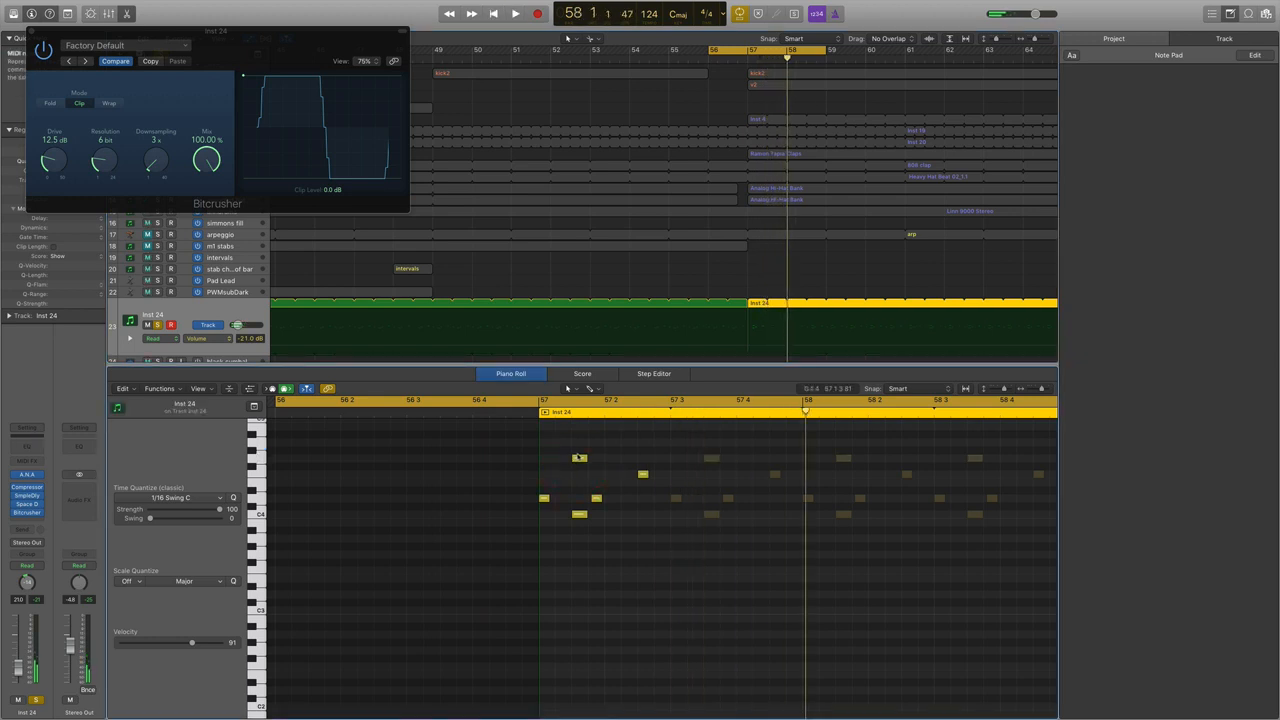
click(578, 457)
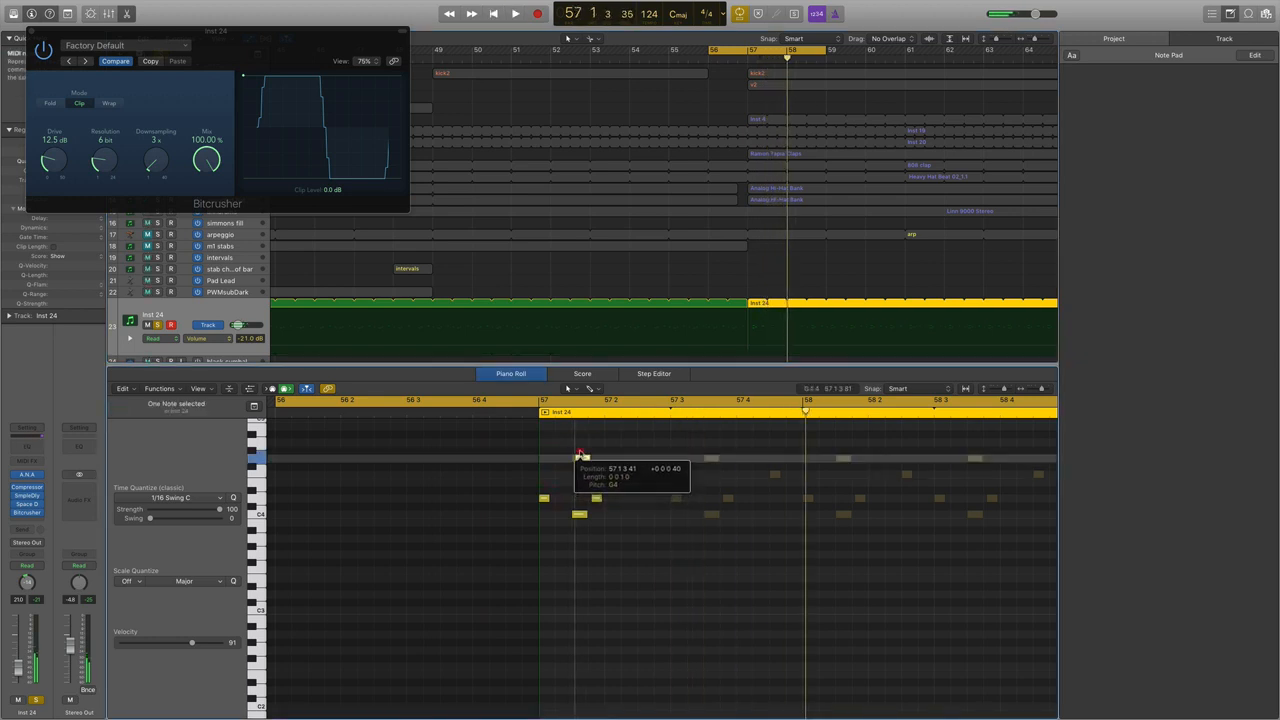
drag(585, 459, 582, 459)
Show the event list and shift the added G4 note's position to 57 1 3 20
click(1245, 39)
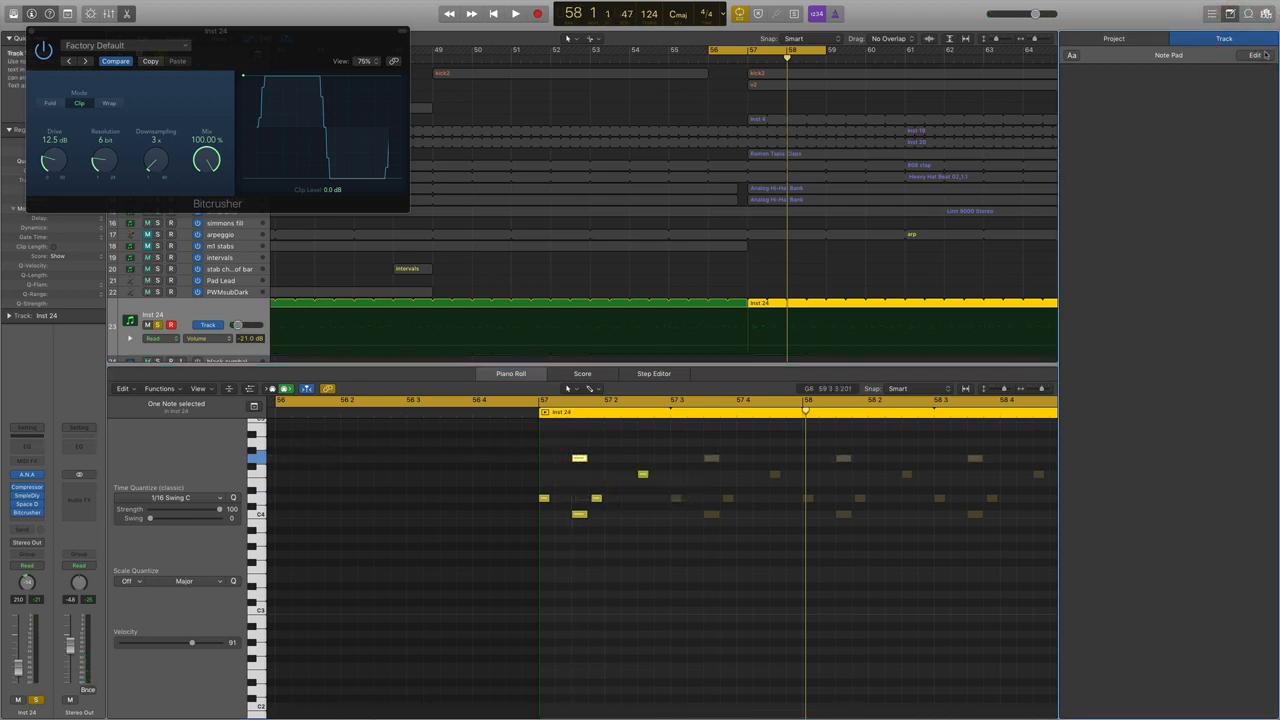
click(1213, 14)
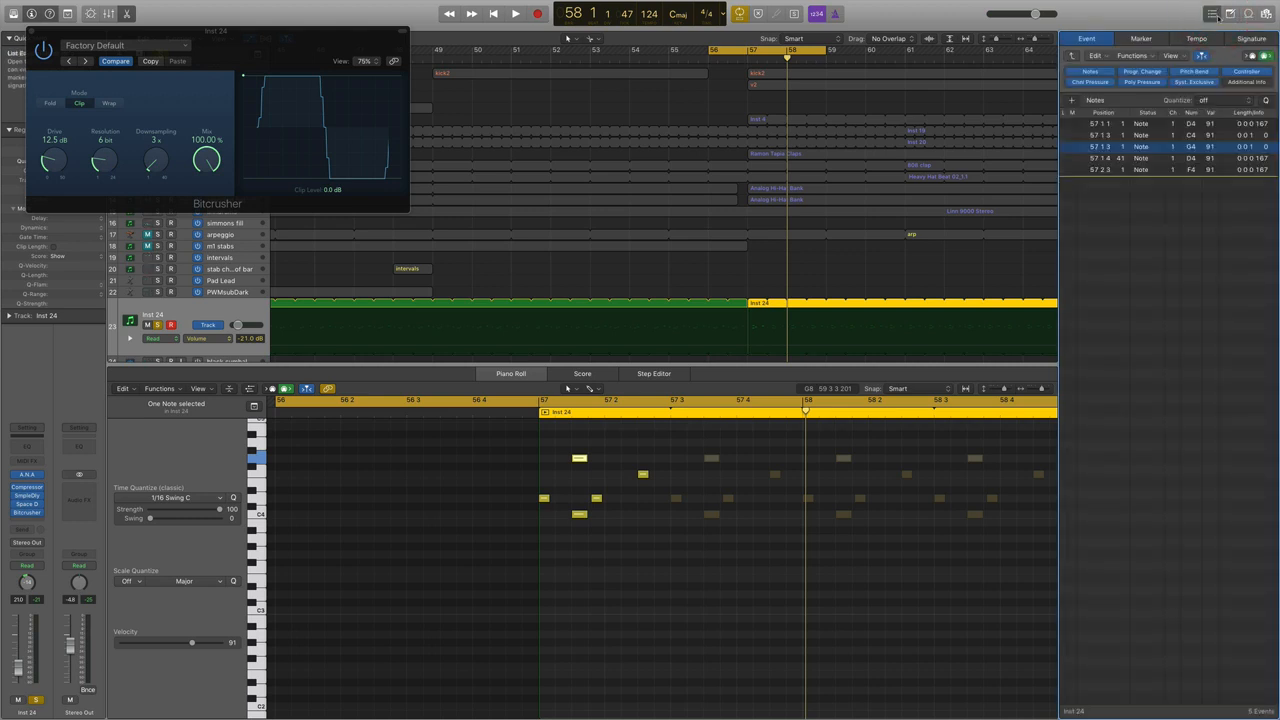
click(527, 516)
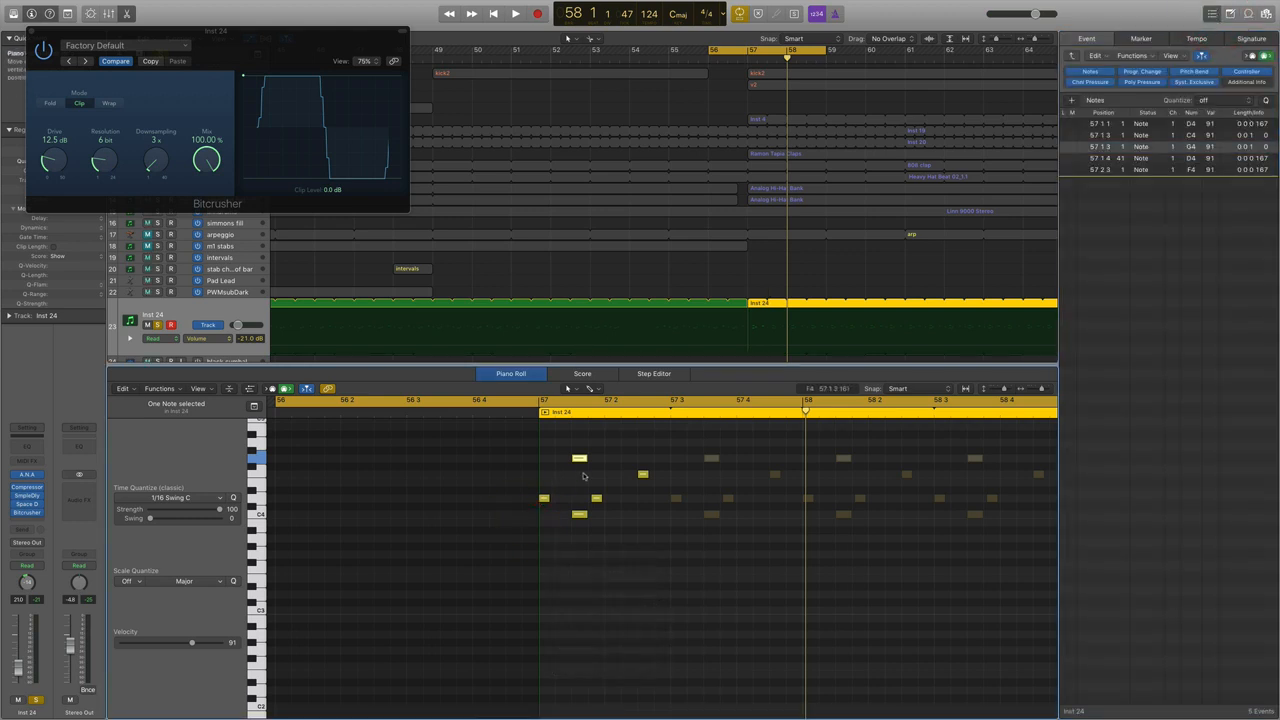
drag(585, 475, 553, 443)
click(1047, 178)
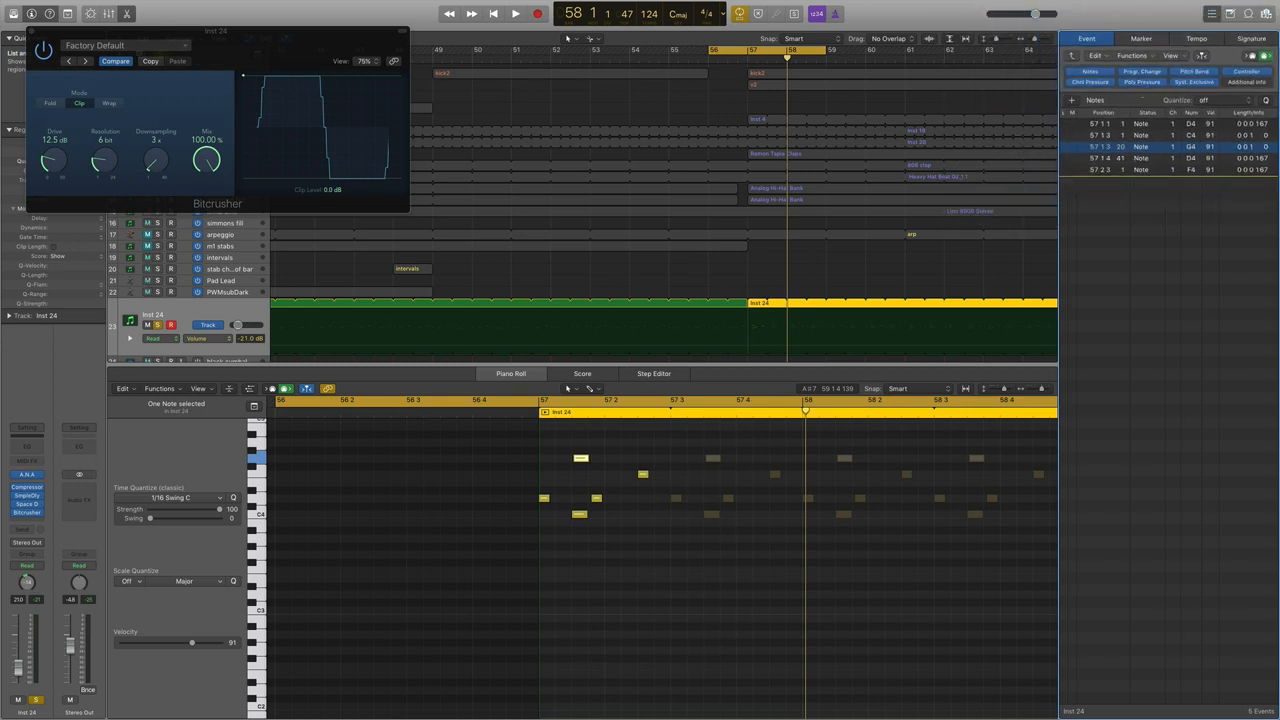
Audition the pattern with the G4 note moved to 57 1 2 215, and start the cycle range at bar 57
key(space)
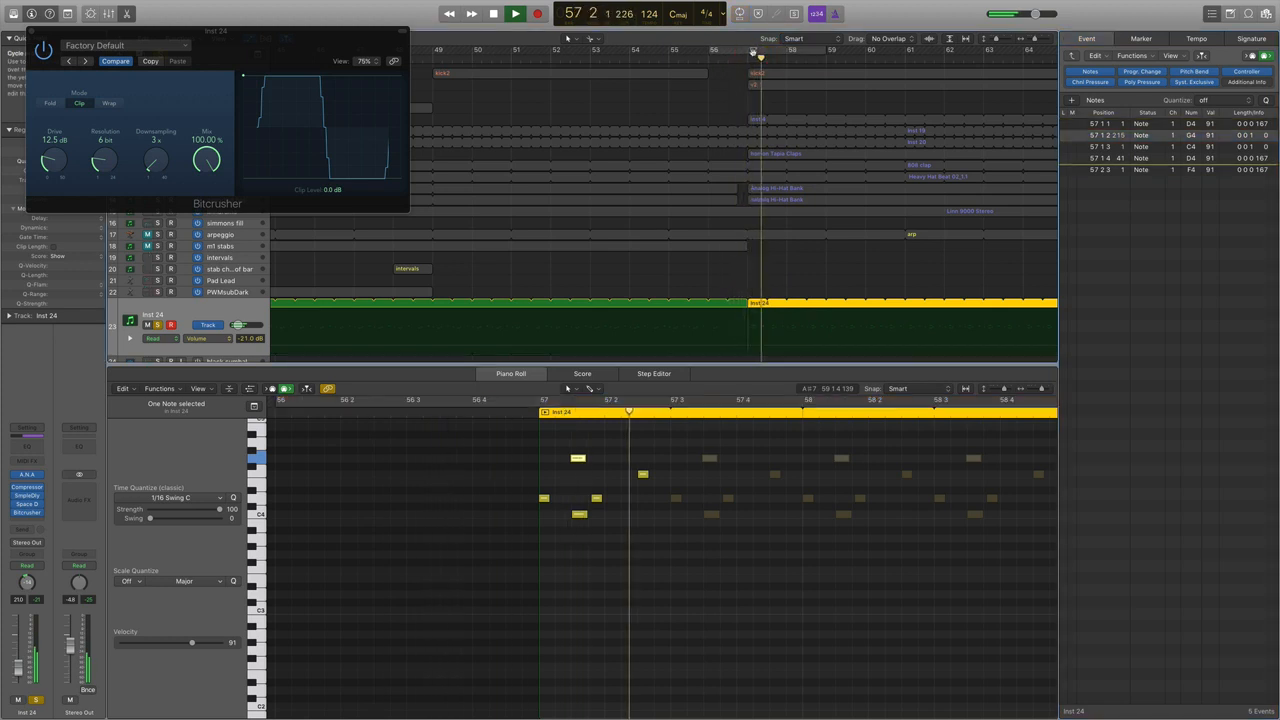
drag(713, 49, 752, 49)
key(space)
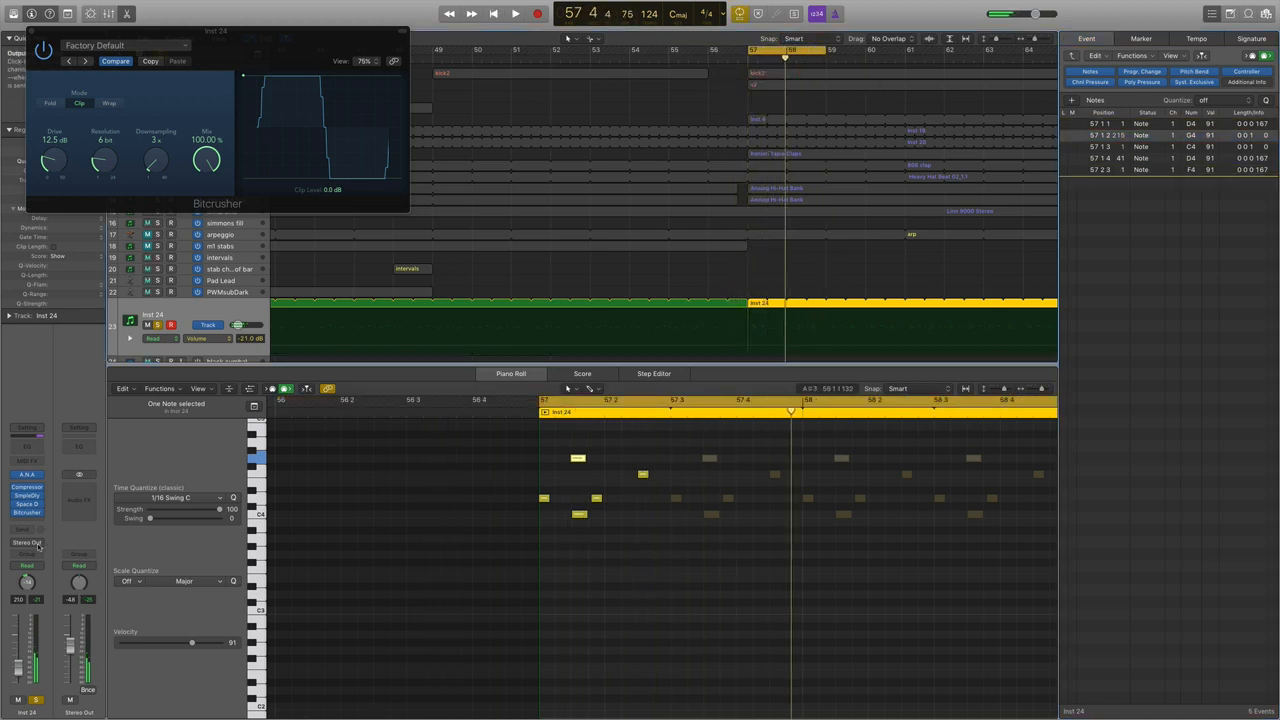
Add a send from the Inst 24 track to Bus 6
click(27, 537)
mouse_move(46, 573)
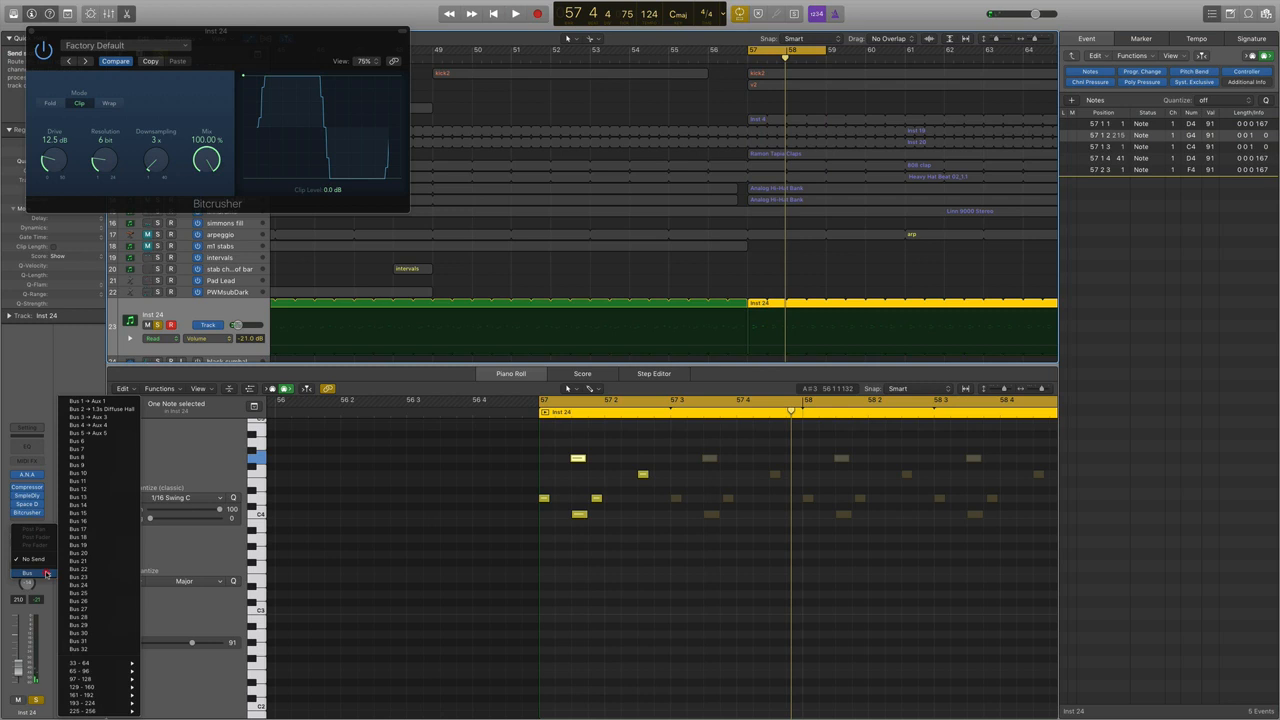
click(119, 446)
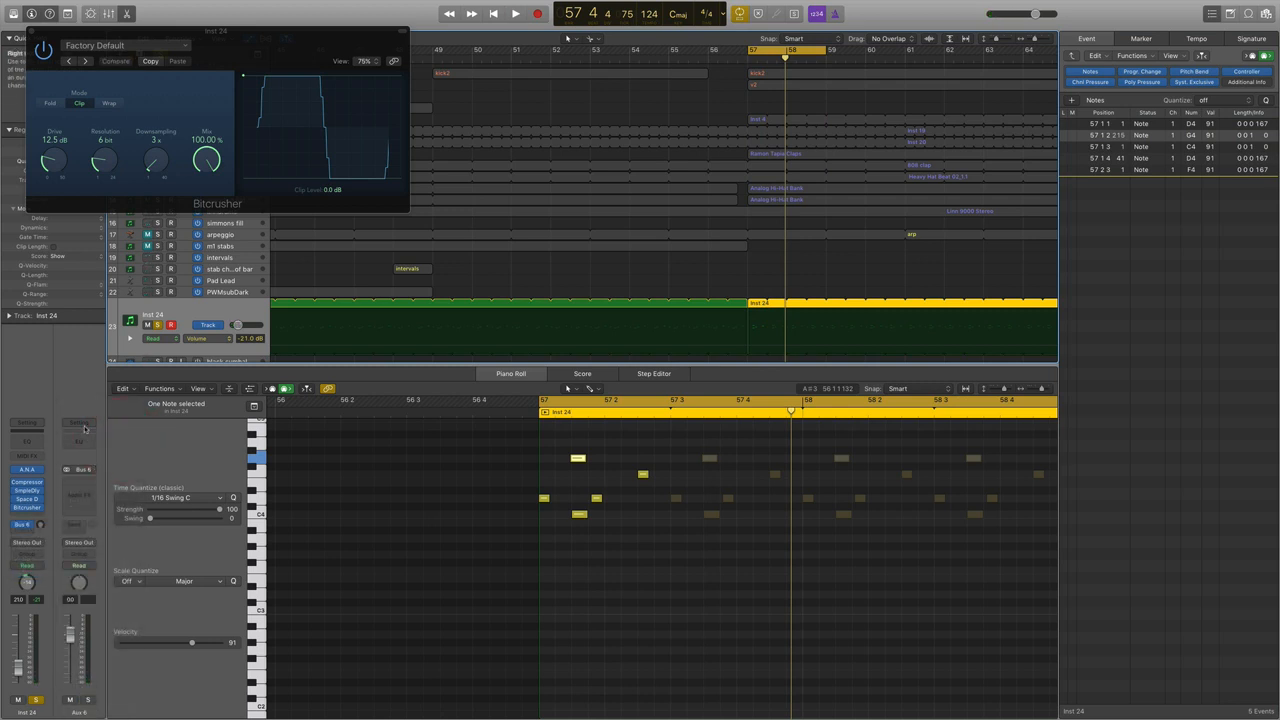
Load the user channel strip setting flange delay bus on the Bus 6 aux and open its Stereo Delay
click(84, 422)
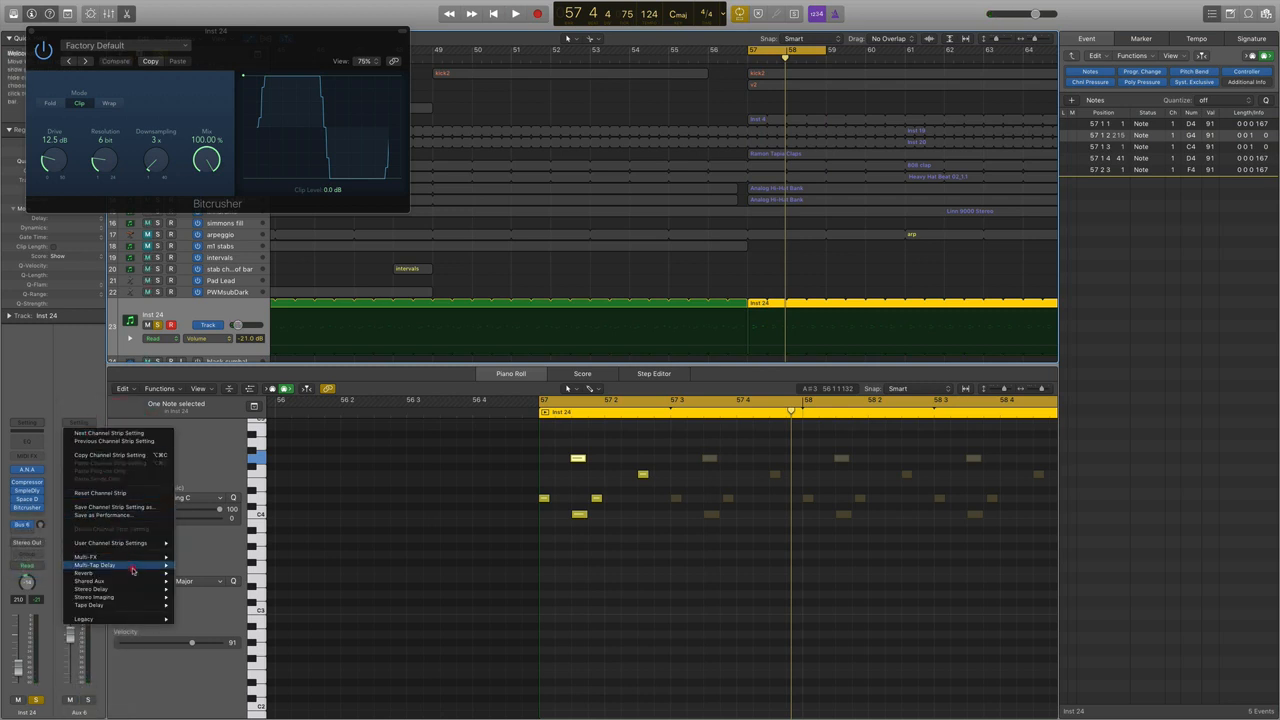
mouse_move(137, 545)
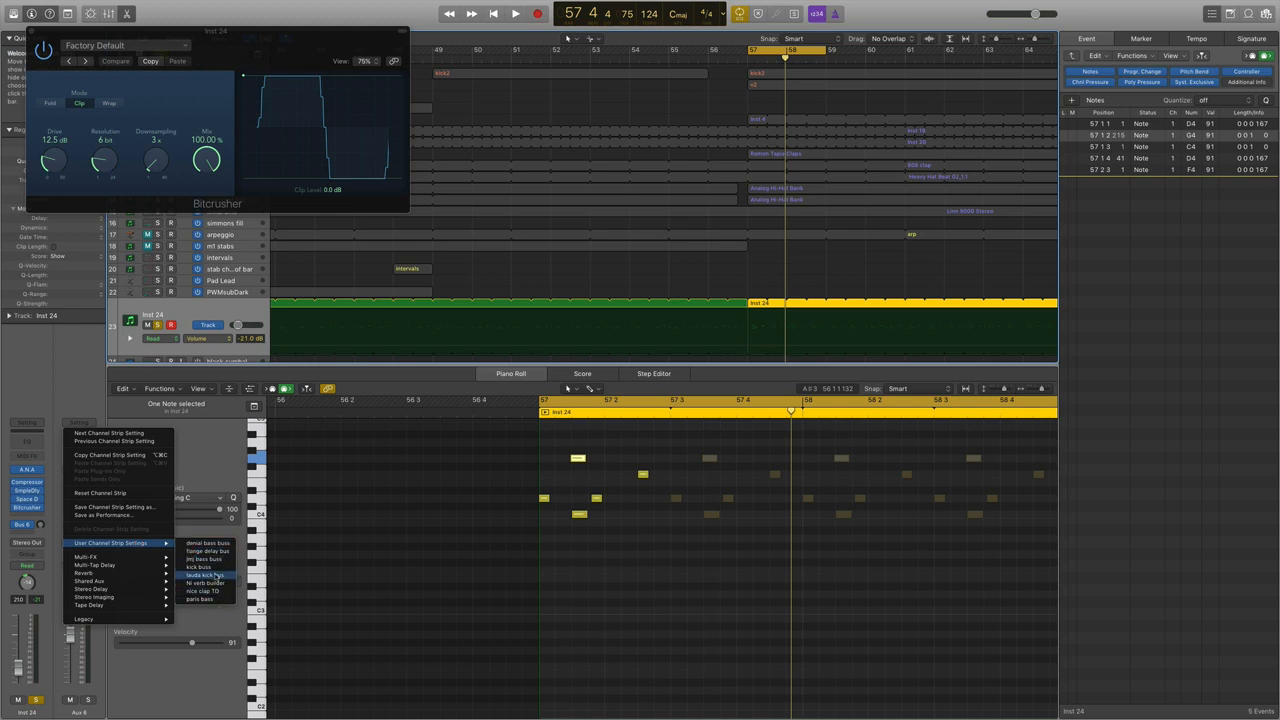
click(219, 551)
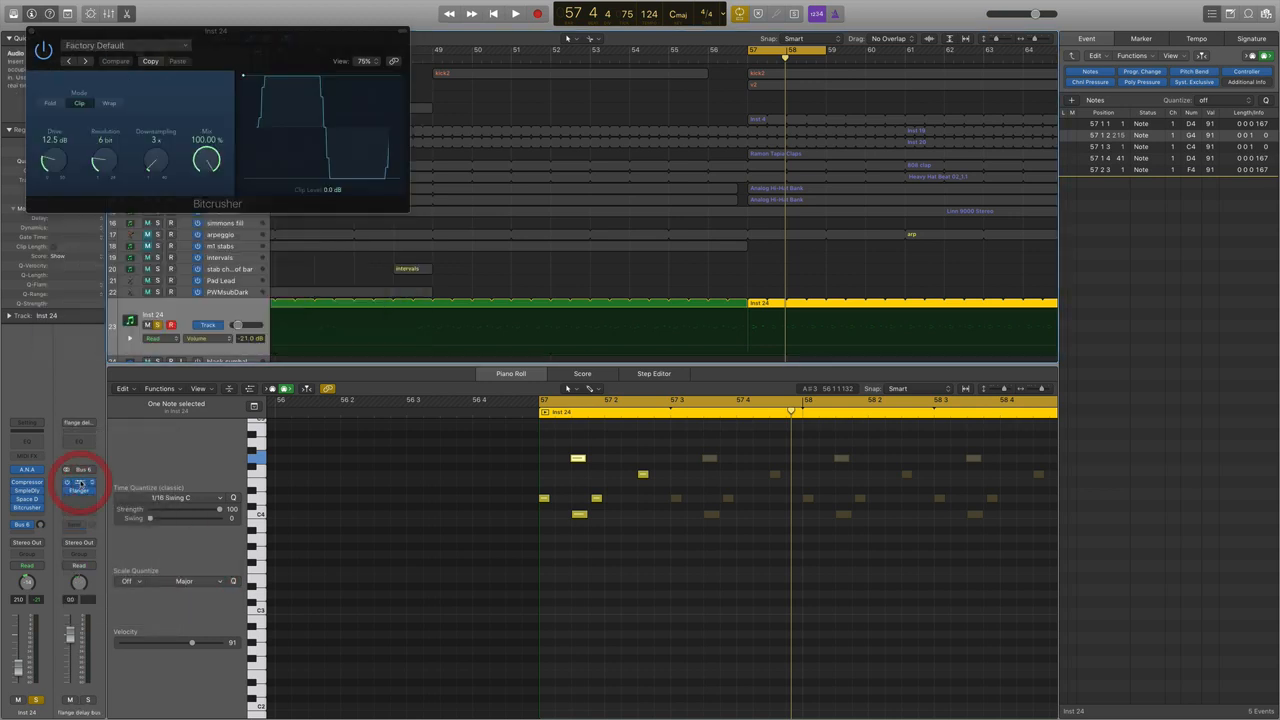
click(79, 483)
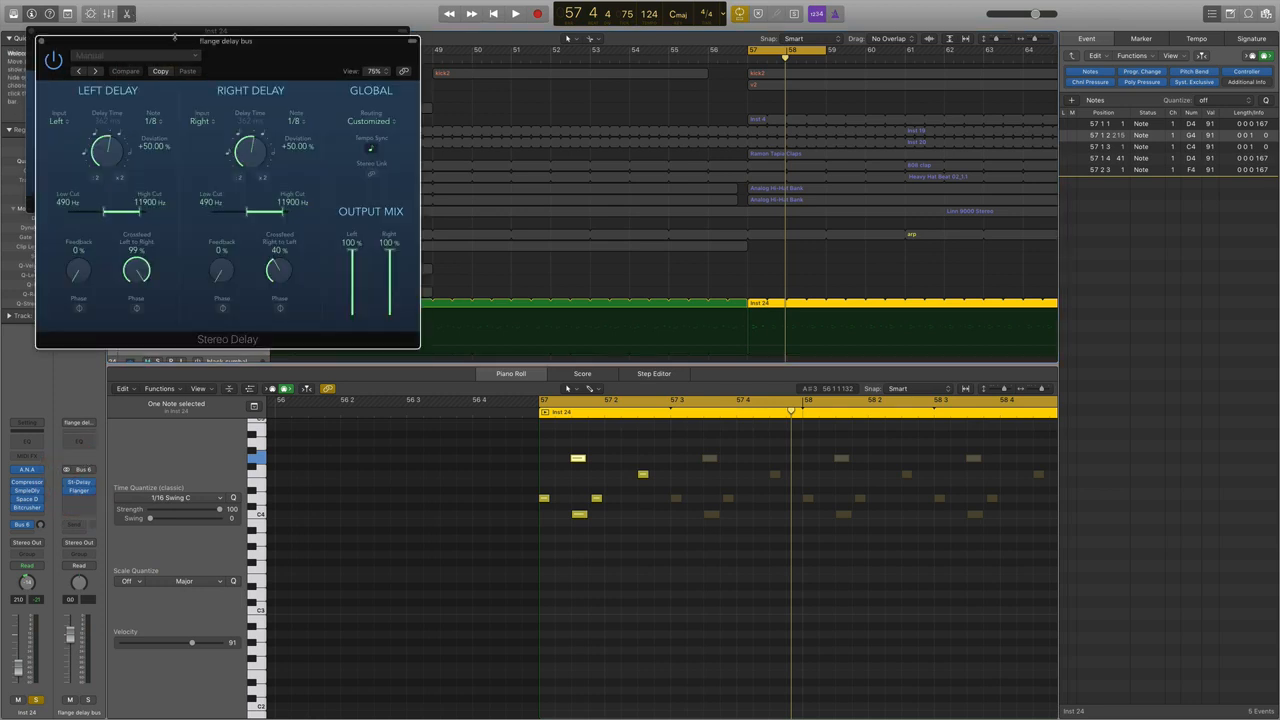
Move the Stereo Delay window aside, open the aux's Flanger and place its window over the piano roll
drag(177, 42, 645, 8)
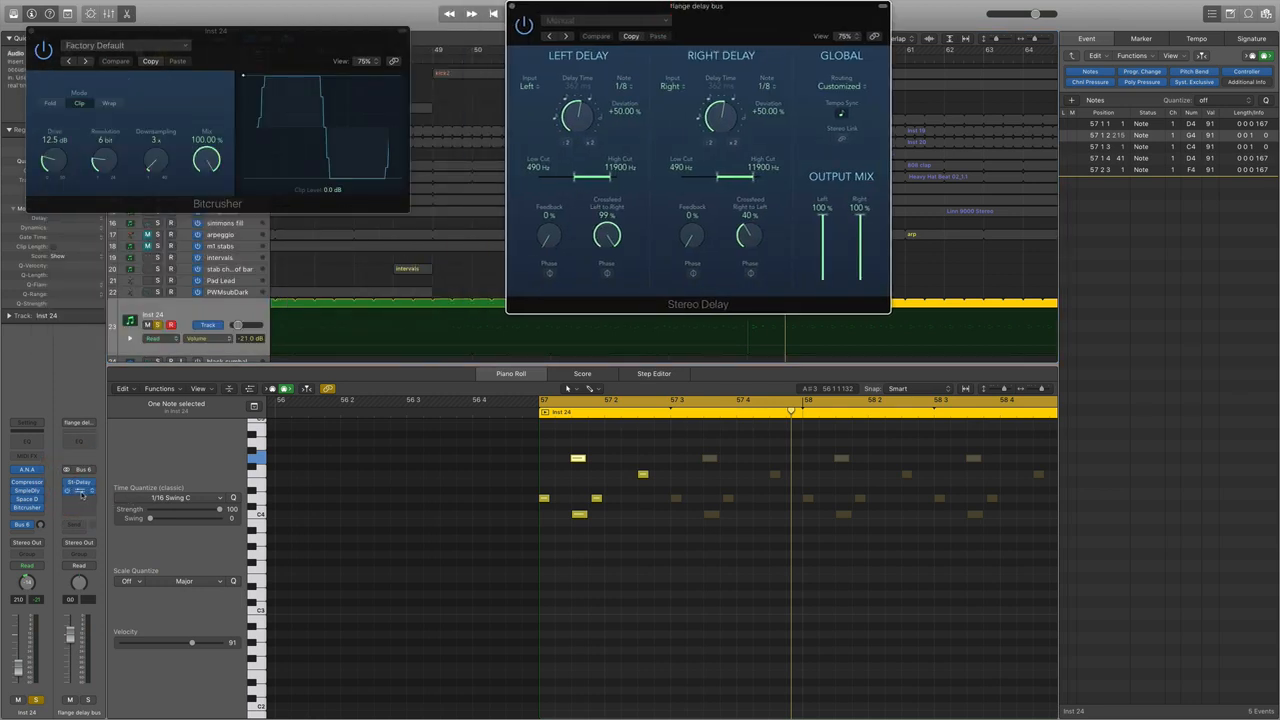
click(80, 490)
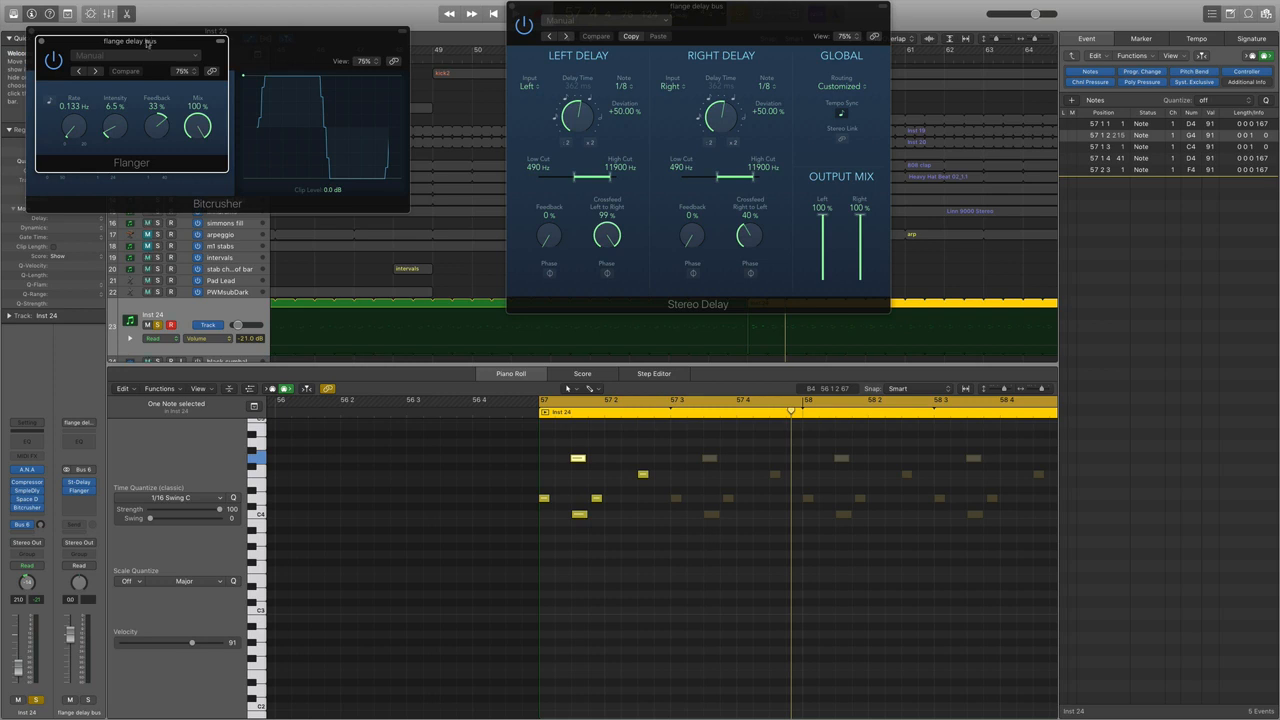
drag(147, 43, 636, 486)
Raise the Inst 24 track's send level to Bus 6 while the pattern plays
key(space)
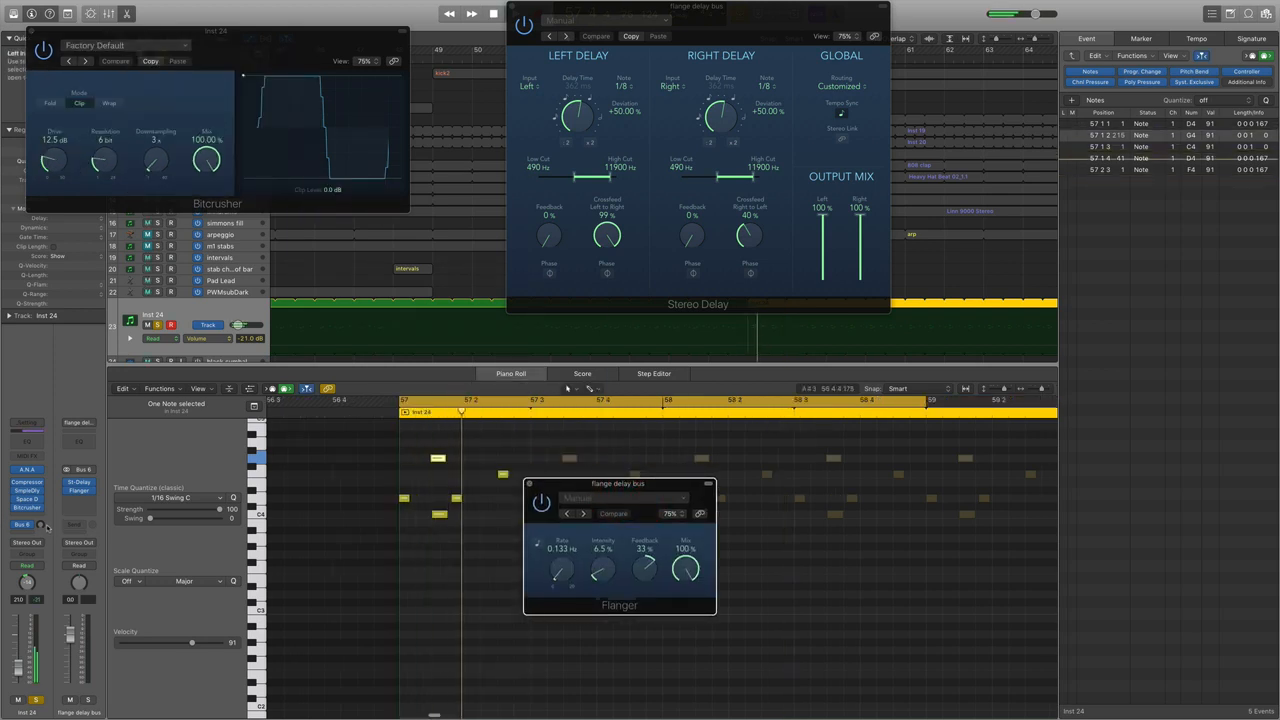
click(41, 527)
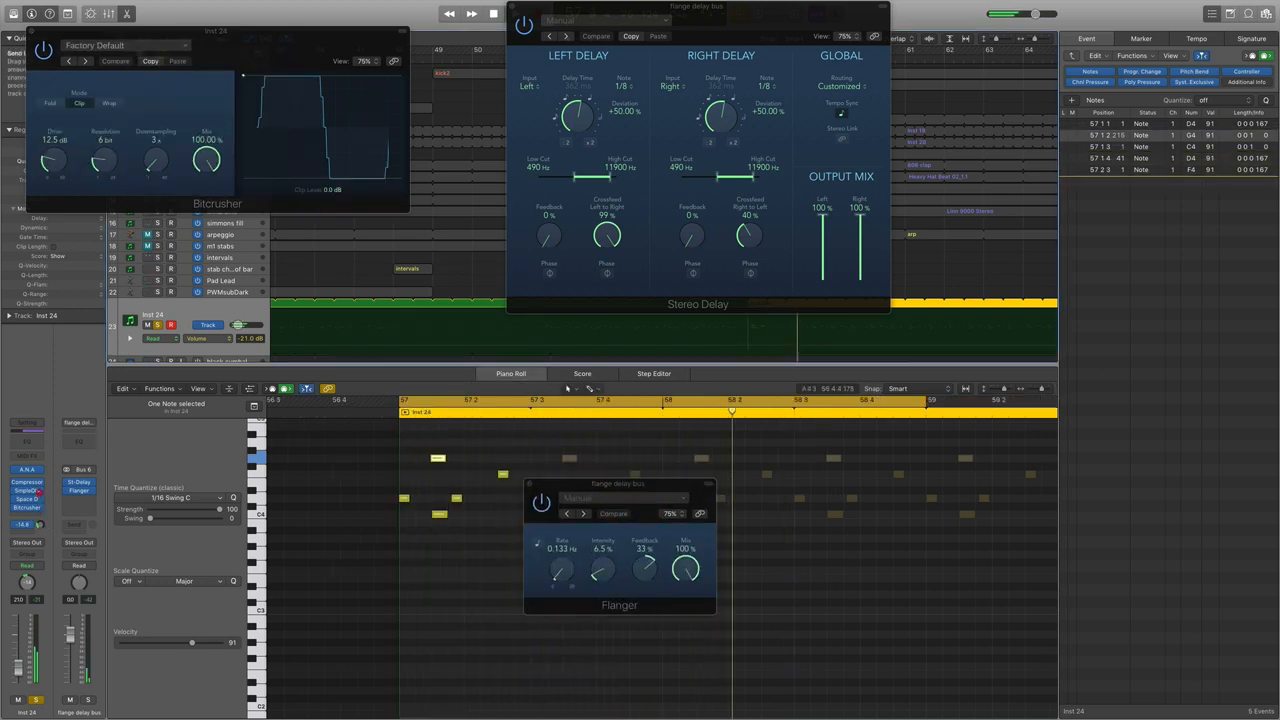
drag(40, 491, 40, 475)
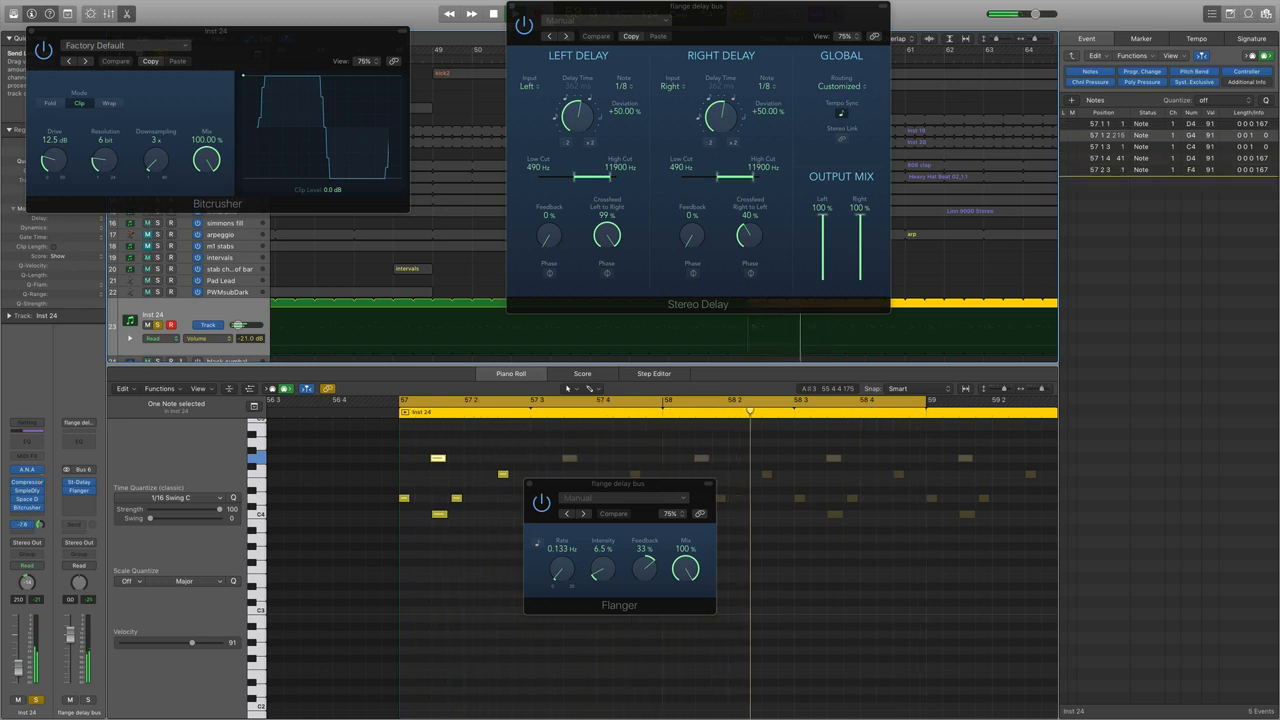
drag(40, 524, 40, 520)
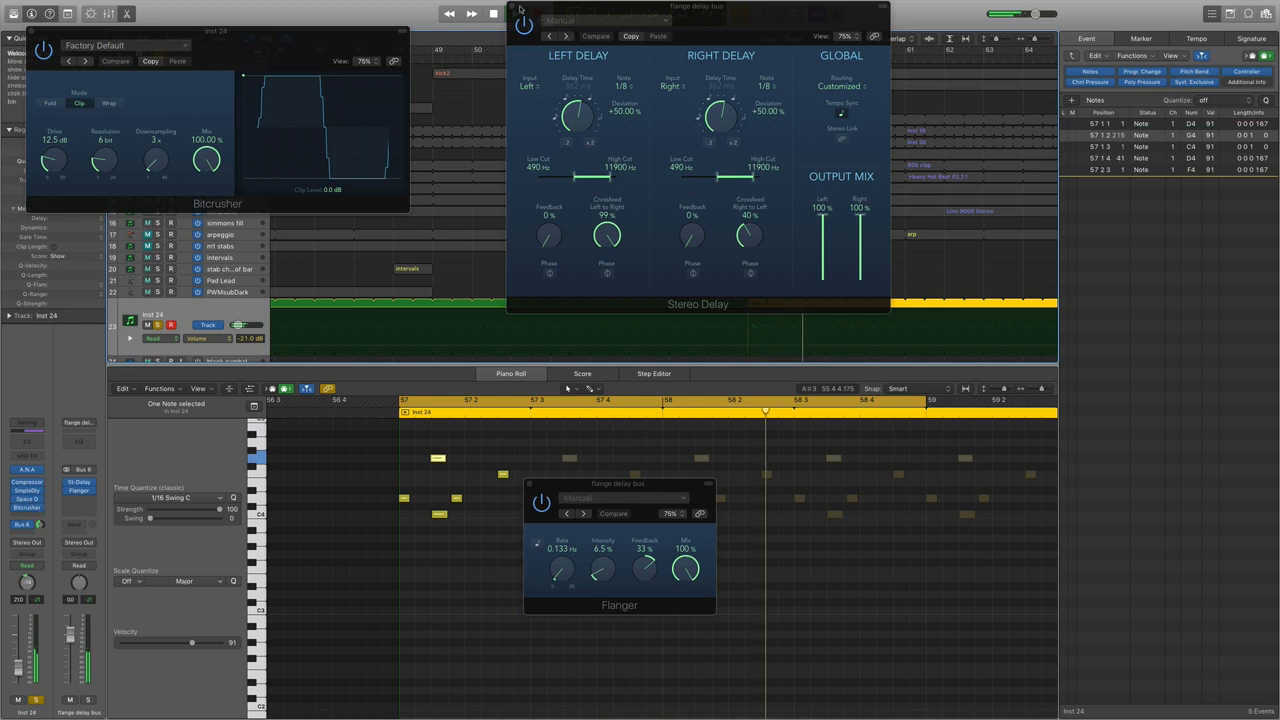
Close the Stereo Delay and Bitcrusher windows, and unsolo the Inst 24 track with its volume lowered to -23.5 dB
key(super+w)
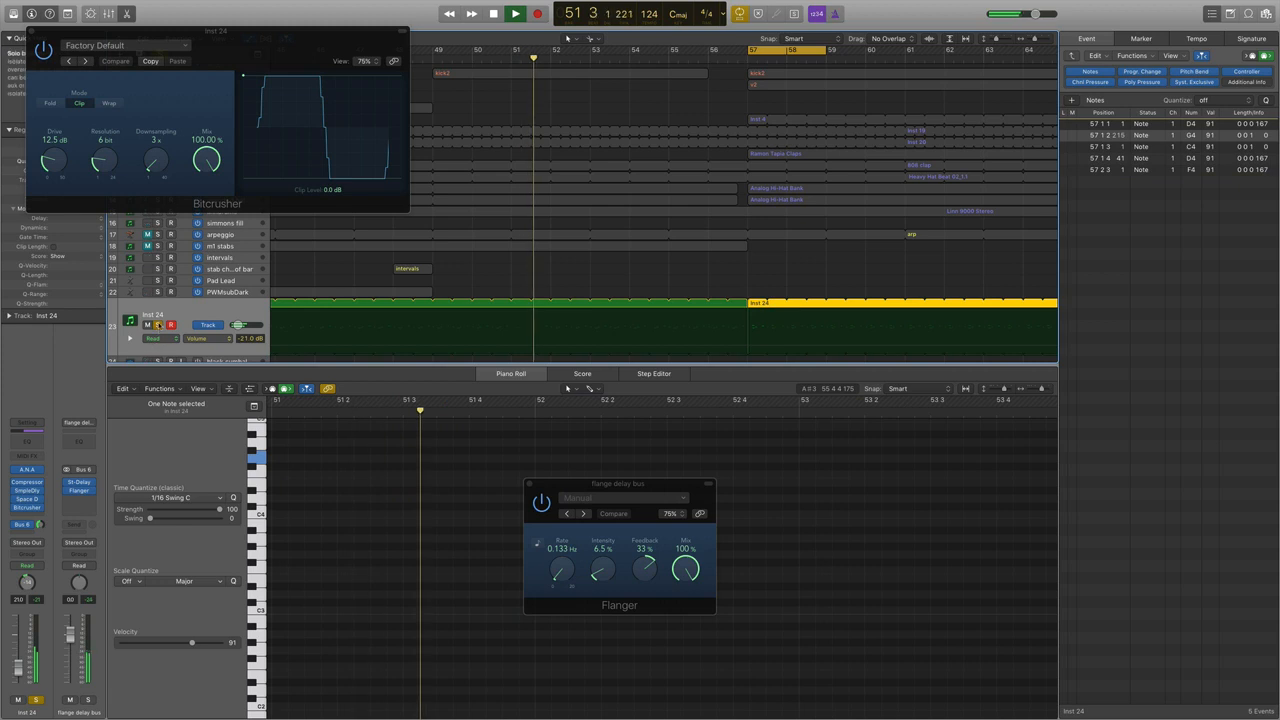
click(157, 325)
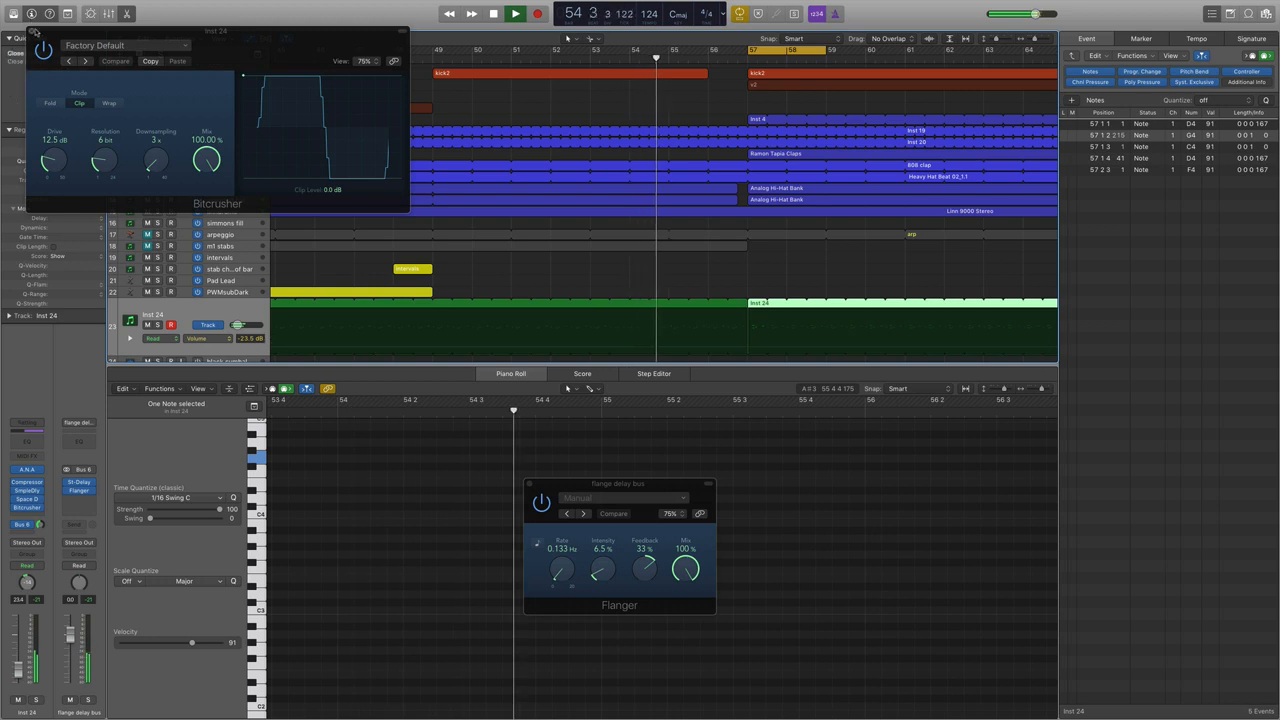
click(34, 31)
Turn off cycle mode and audition the part in the full mix past bar 57, stopping in bar 60
click(808, 47)
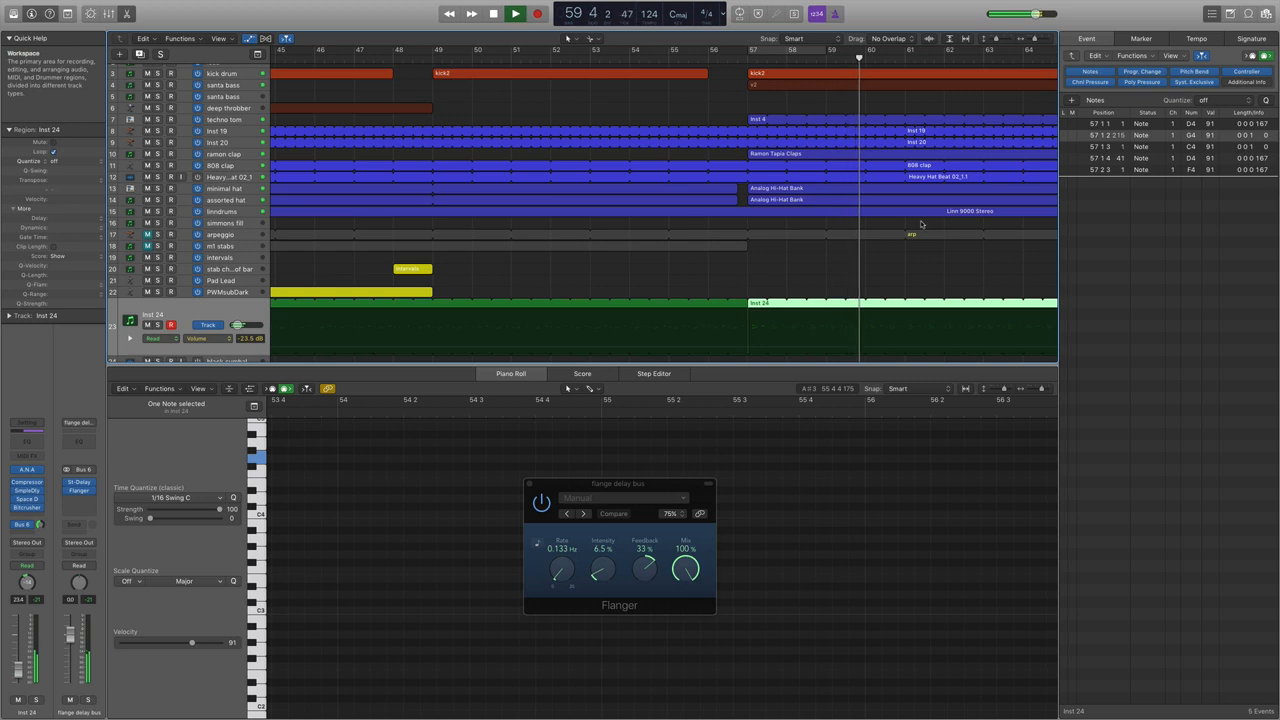
key(super+Left)
key(space)
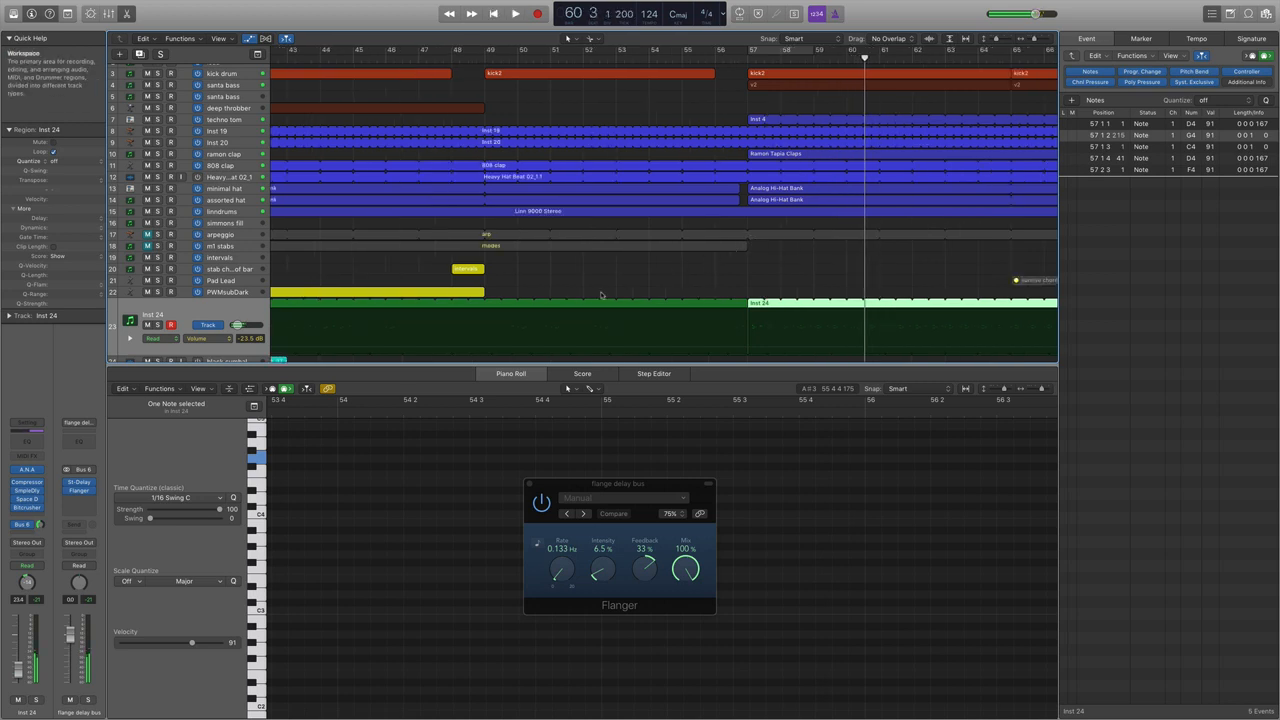
Select both Inst 24 regions by adding the one starting at bar 41 to the selection
shift+click(599, 310)
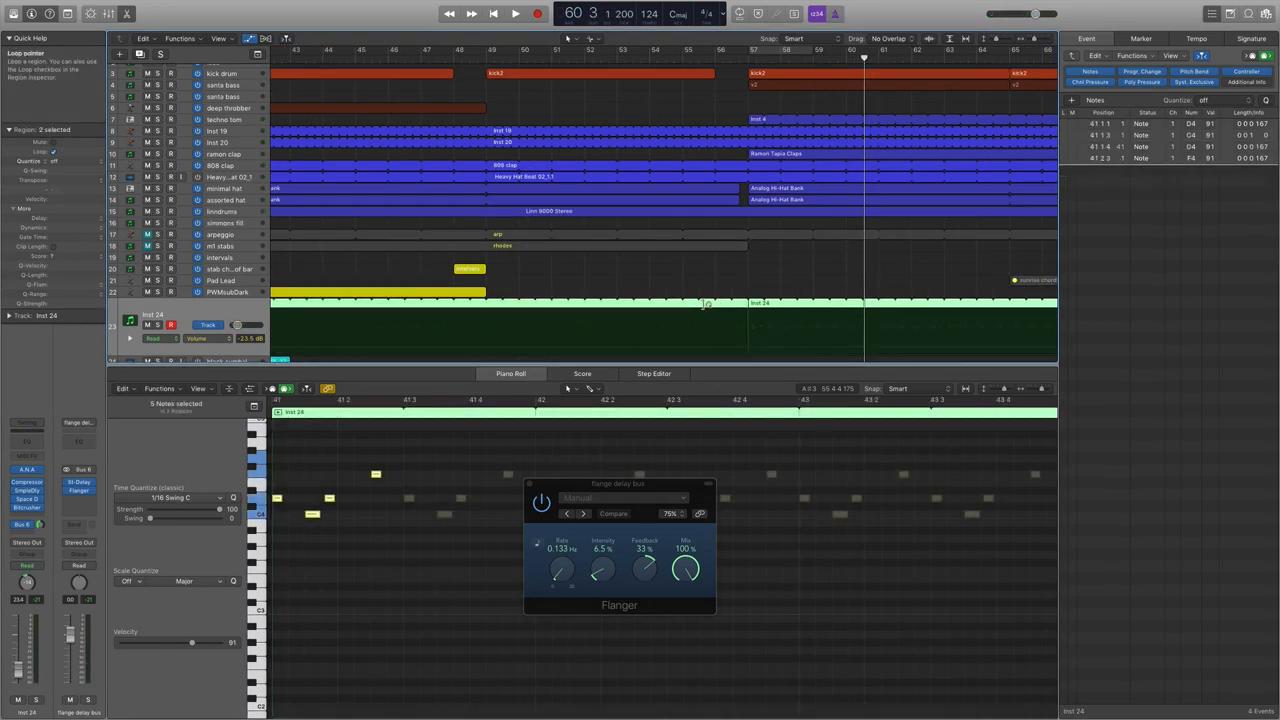